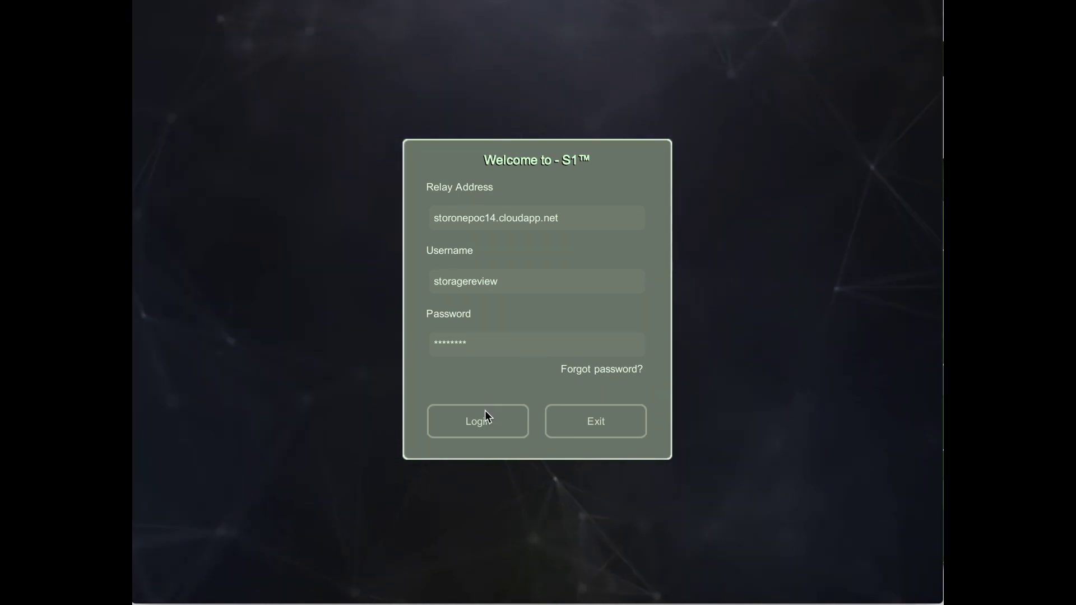
# - Log in to the S1 system and approve all the unapproved HDD and NVMe drives
pyautogui.click(483, 416)
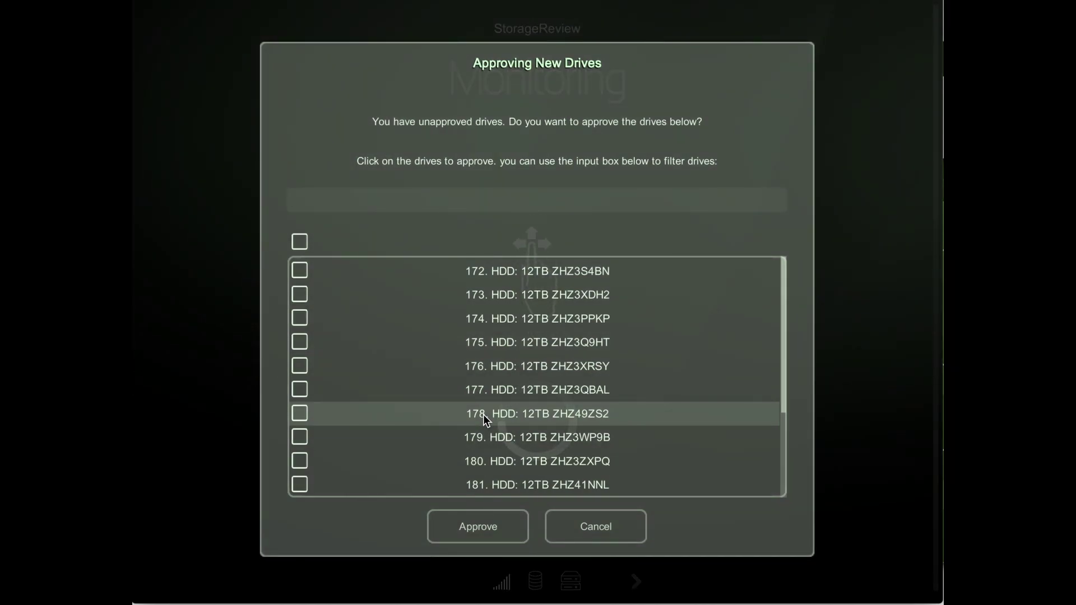
pyautogui.scroll(-5, 485, 419)
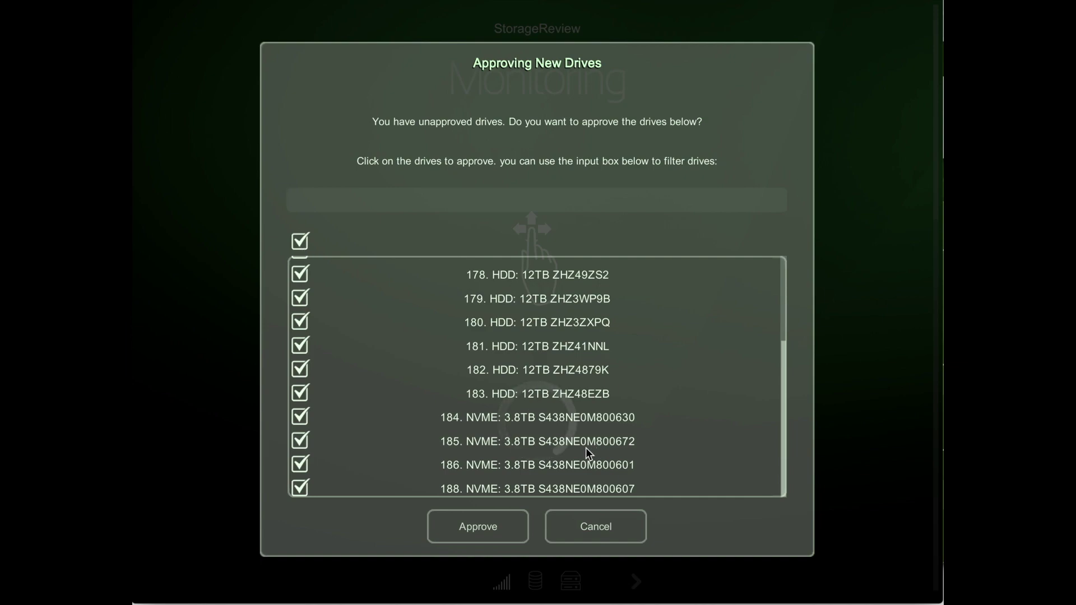
pyautogui.click(499, 531)
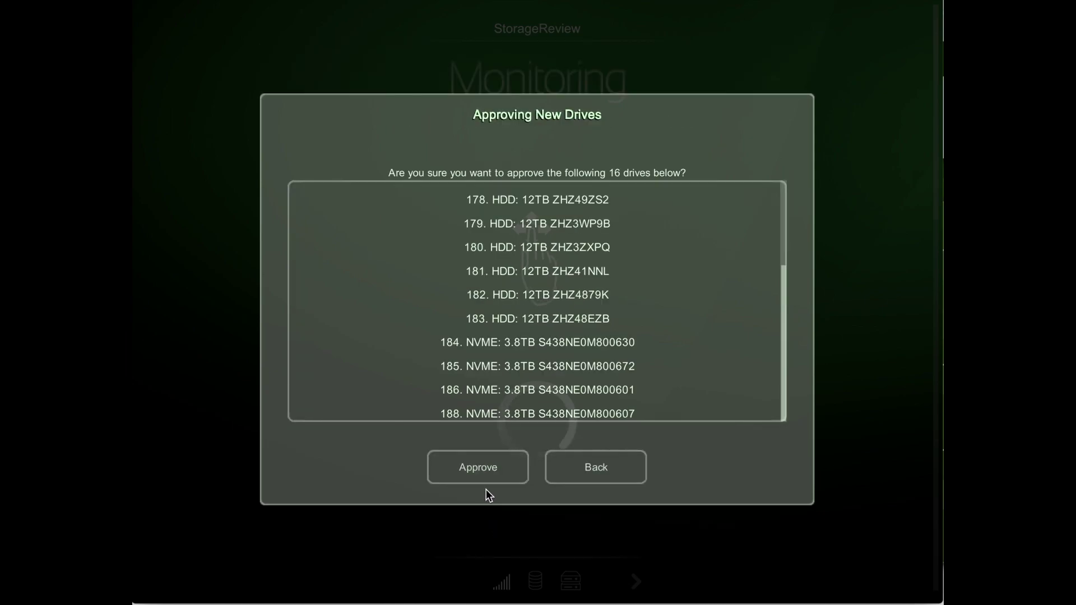
pyautogui.click(478, 468)
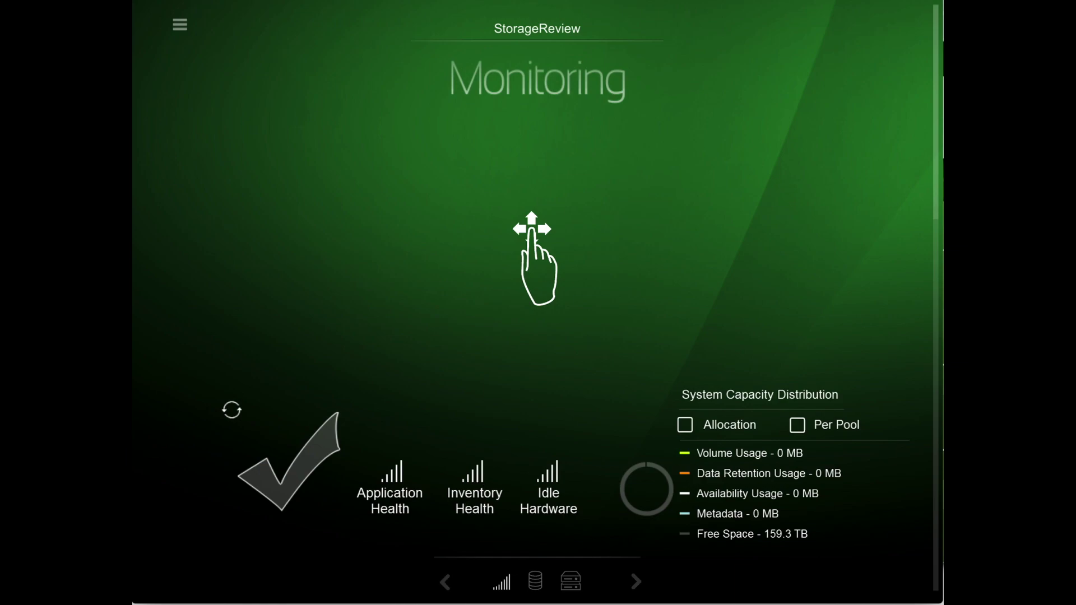
# - Examine the storone server's inventory, including its HDDs, the details of a 3.8 TB NVMe SSD, and its HBAs
pyautogui.click(571, 592)
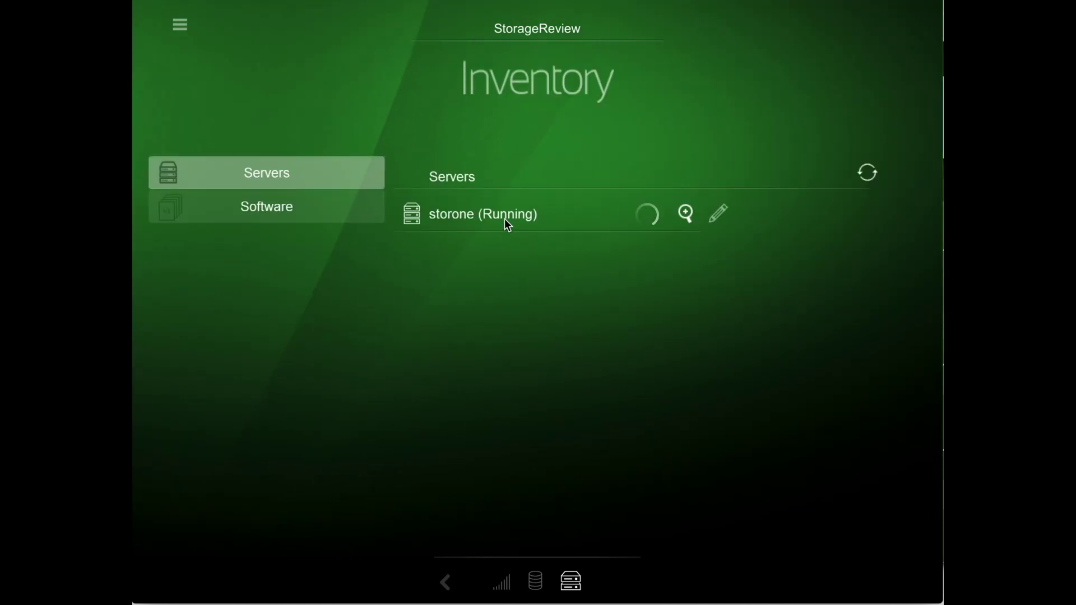
pyautogui.moveTo(504, 219)
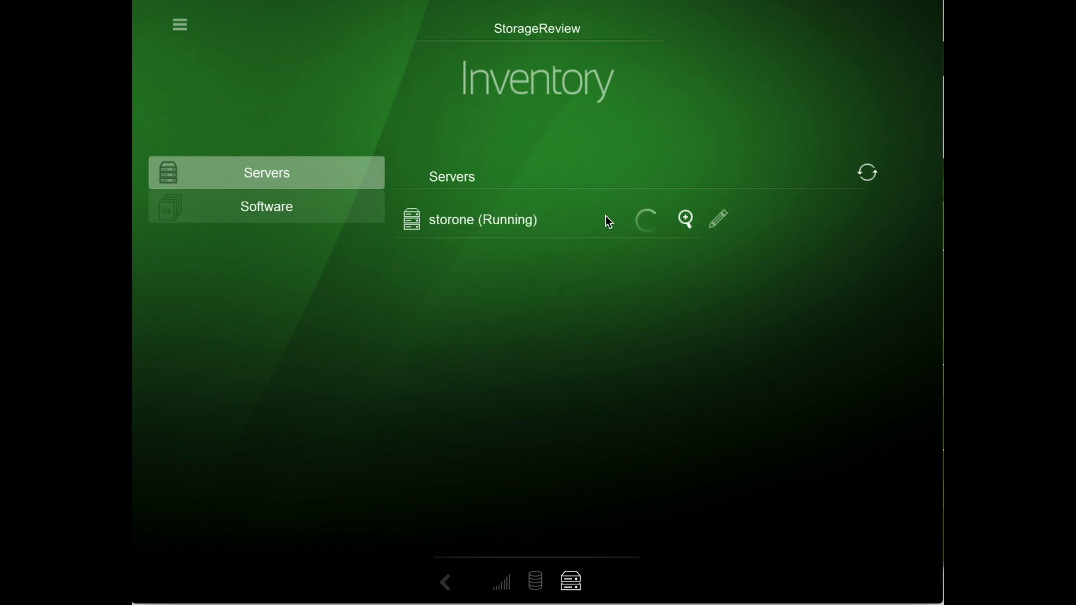
pyautogui.click(687, 221)
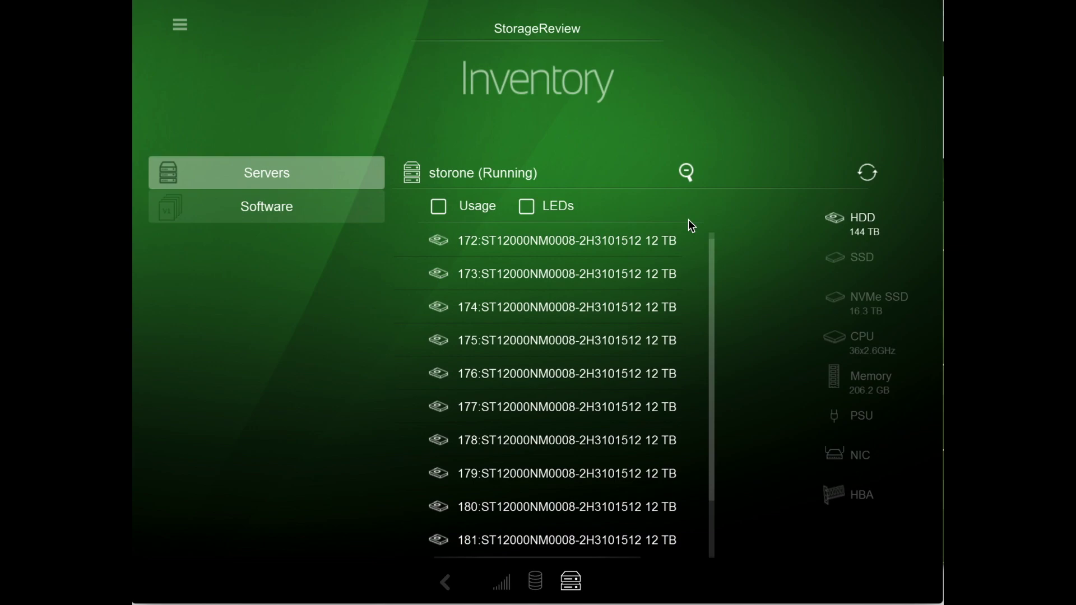
pyautogui.click(875, 301)
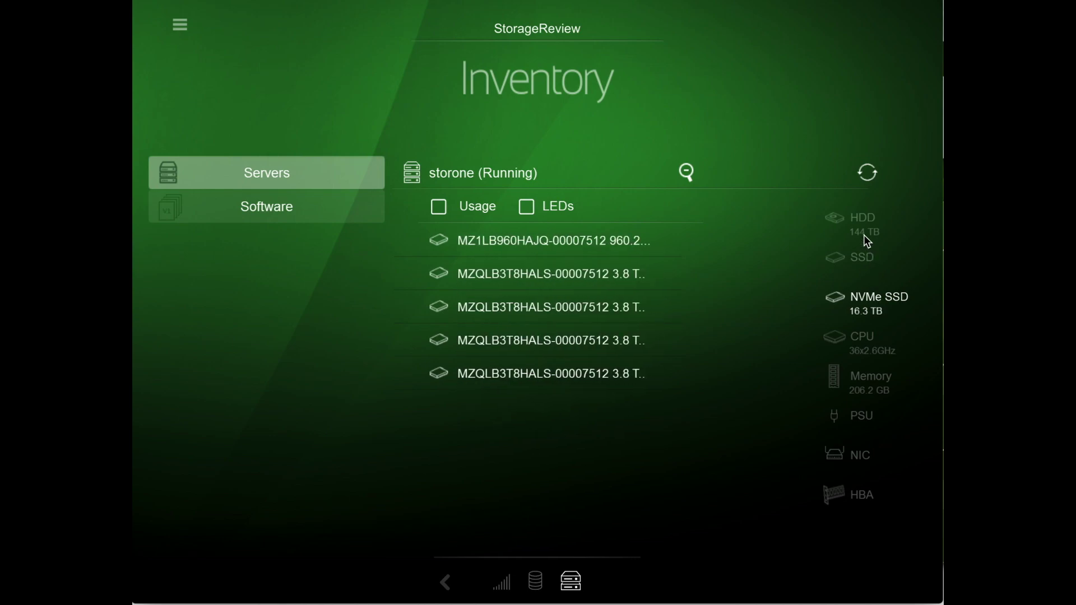
pyautogui.click(573, 281)
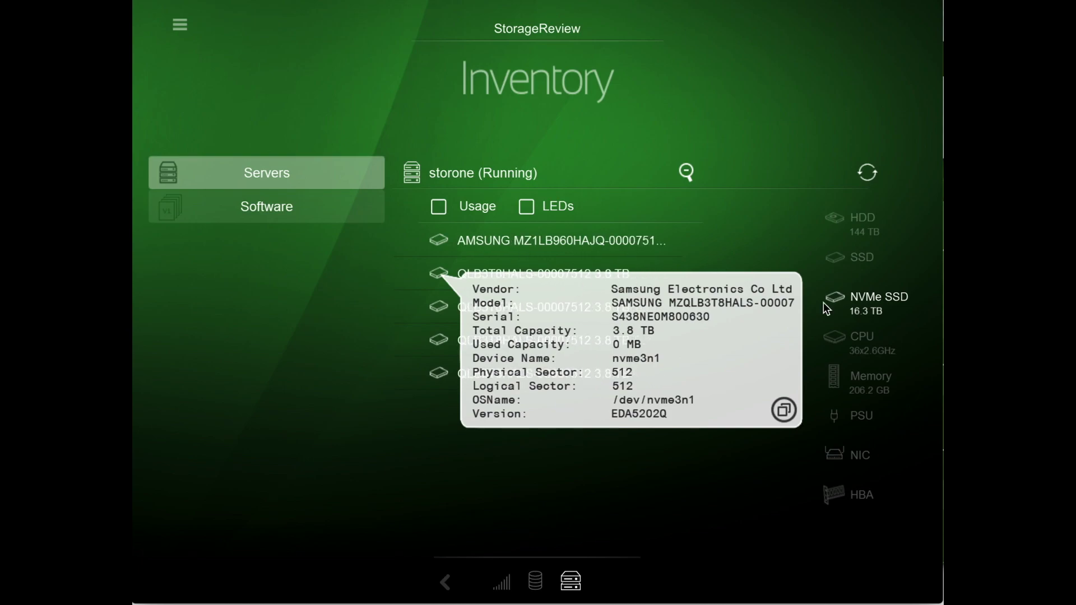
pyautogui.click(860, 497)
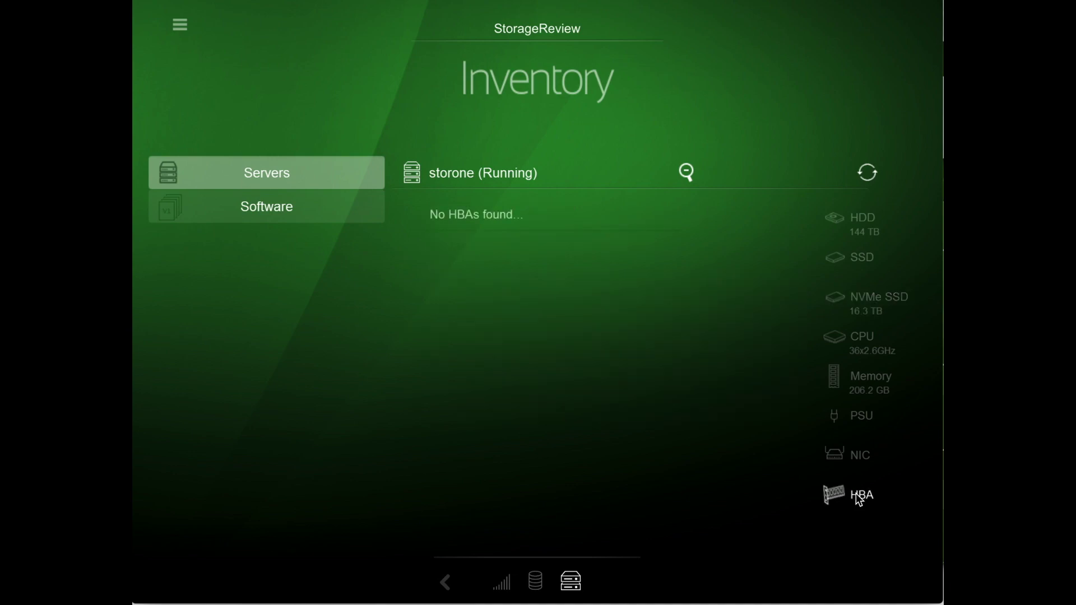
# - Enable iSCSI traffic on the storone server's MT27800 ConnectX-5 network interface with IP 176.16.37.100
pyautogui.click(854, 459)
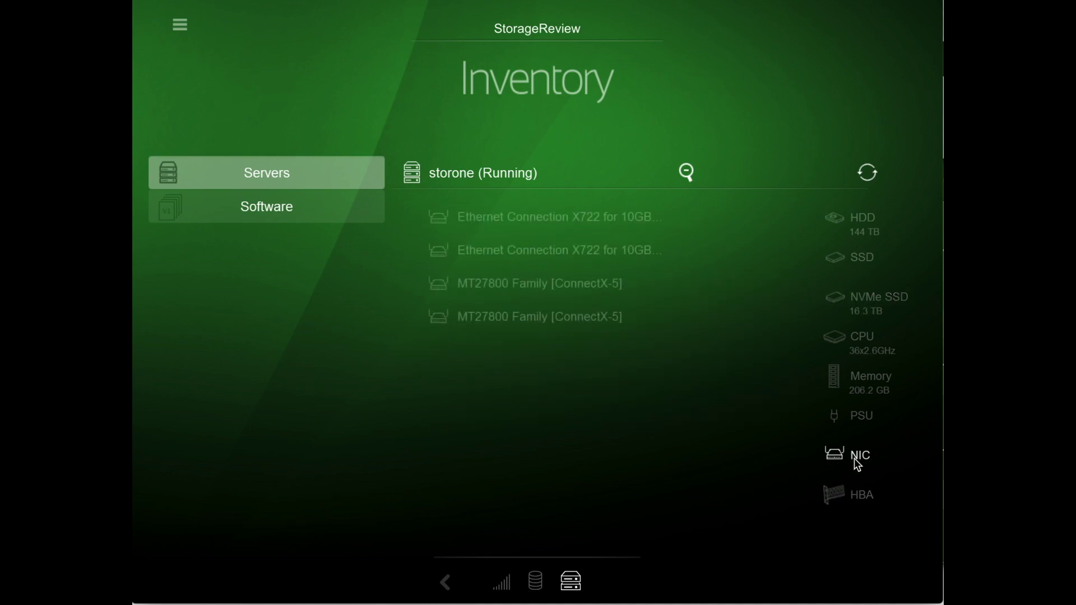
pyautogui.click(589, 324)
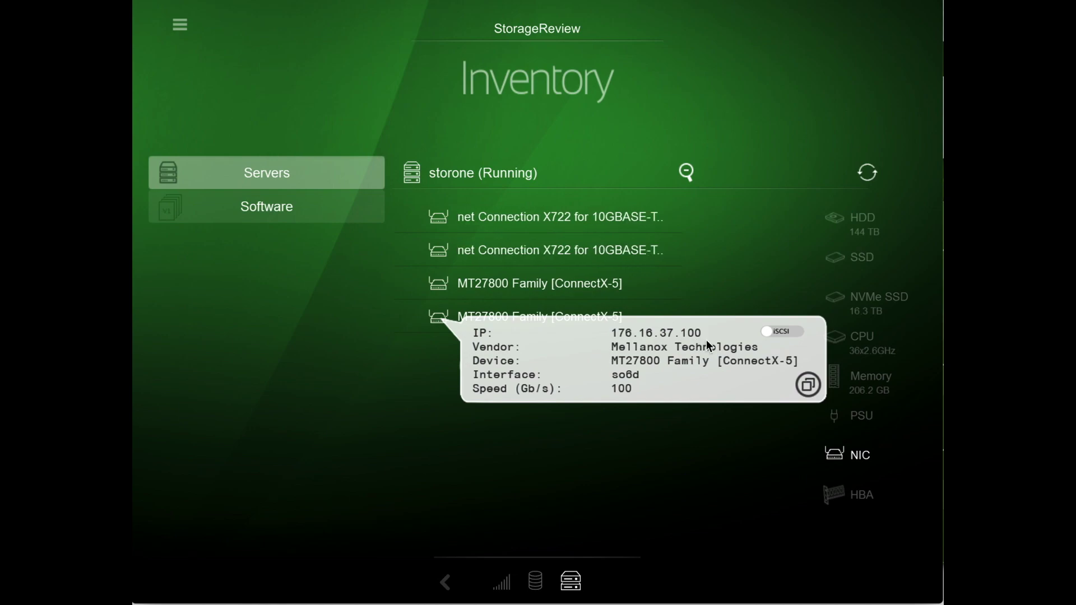
pyautogui.click(774, 329)
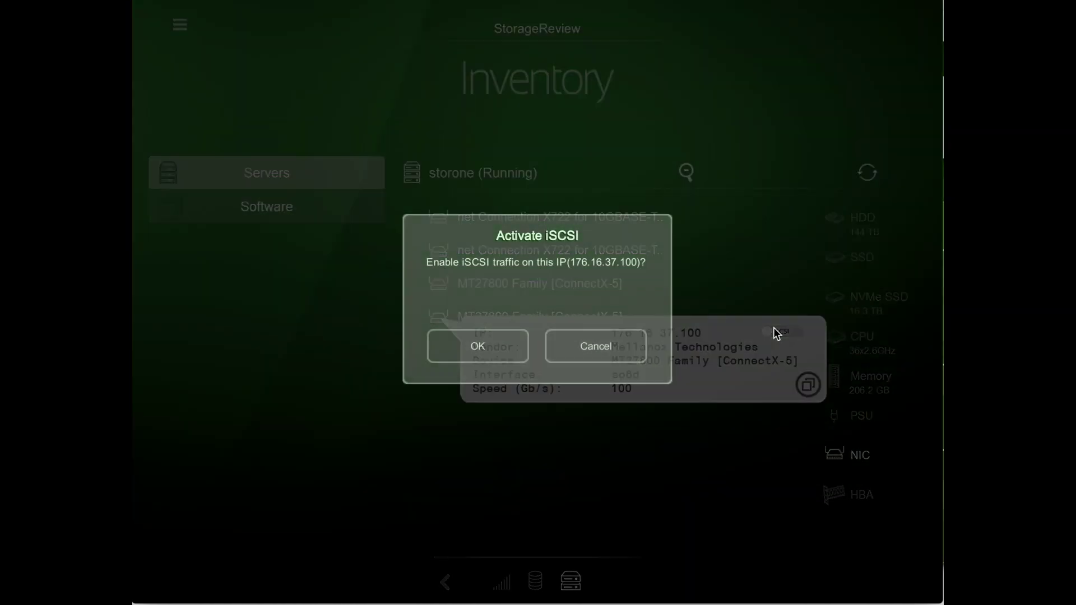
pyautogui.click(491, 341)
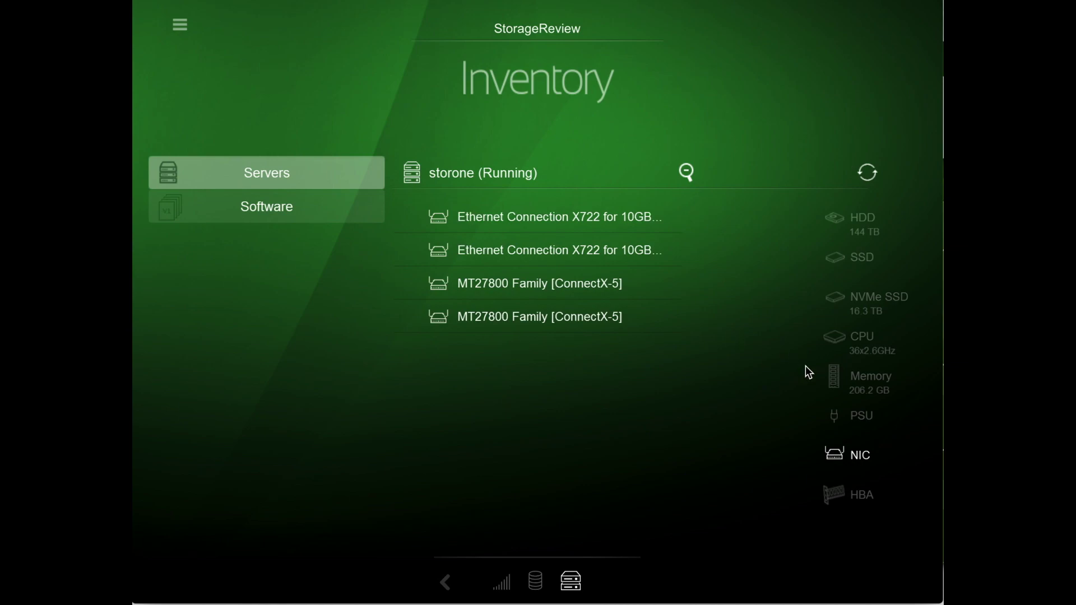
# - Review the storone server's power supplies, memory modules and CPUs in the inventory
pyautogui.click(846, 415)
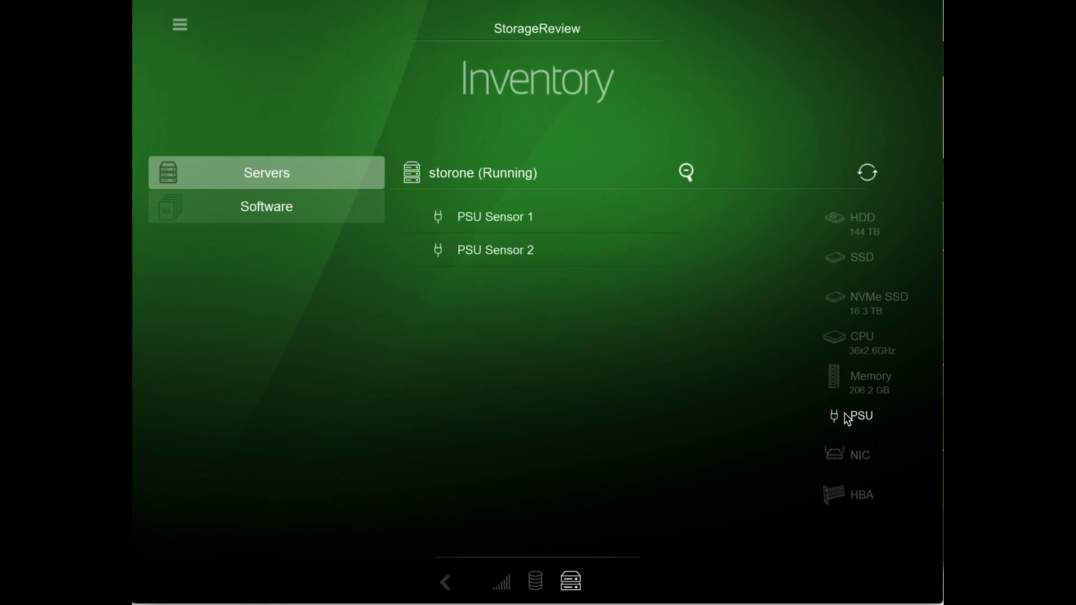
pyautogui.click(868, 386)
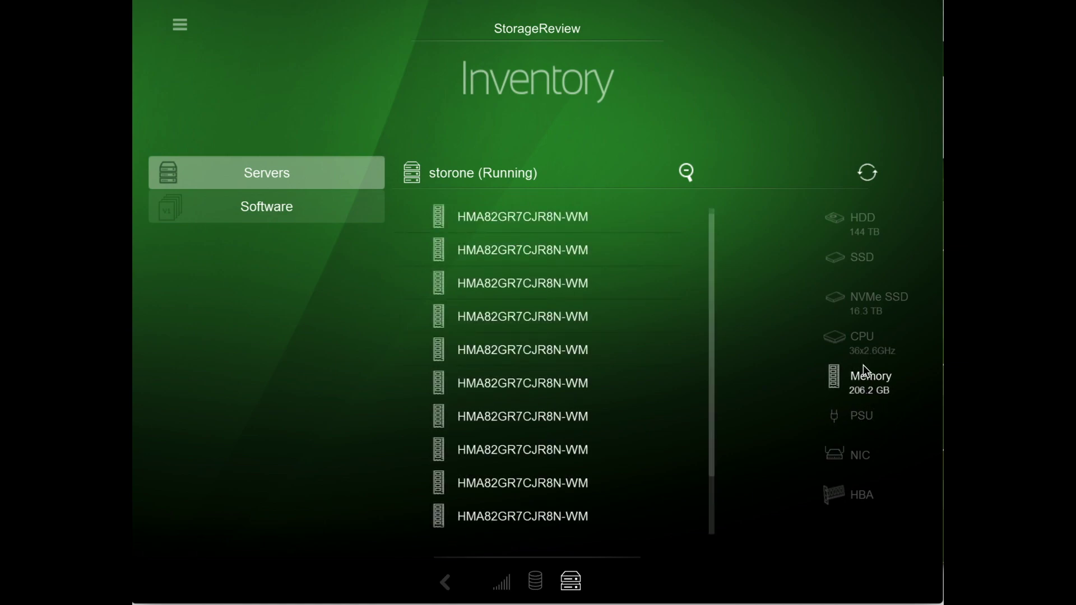
pyautogui.click(859, 345)
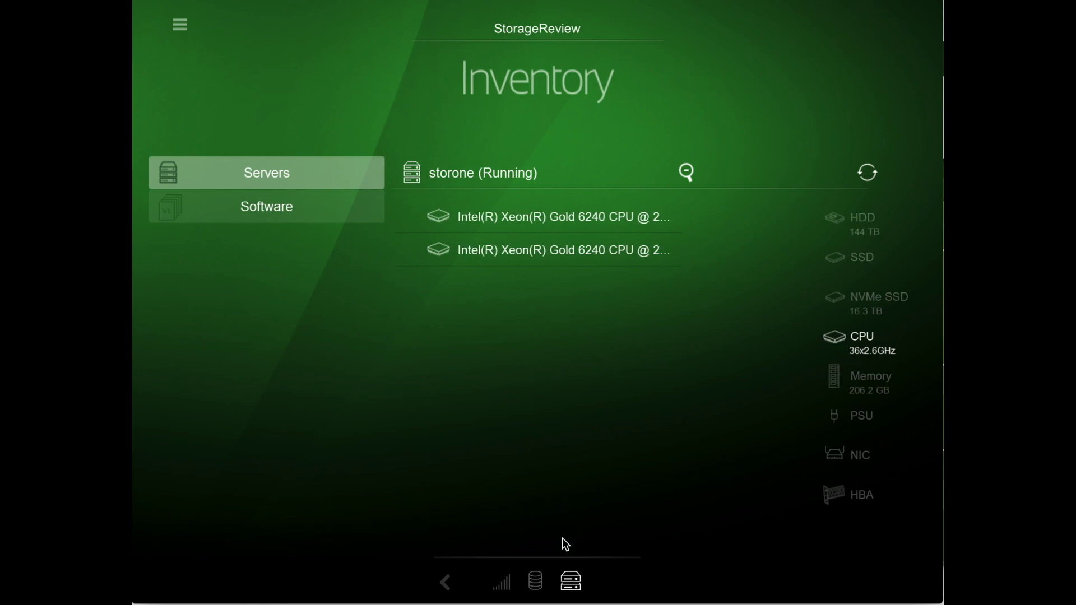
# - Look over the application volumes page and the monitoring page's health, capacity distribution and top volumes
pyautogui.click(535, 582)
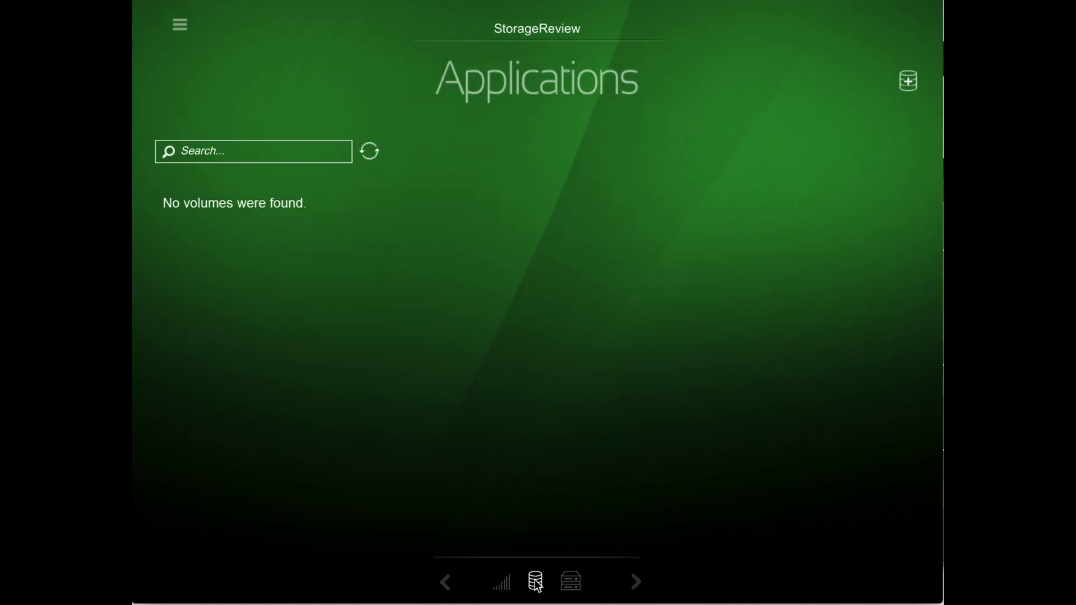
pyautogui.click(504, 584)
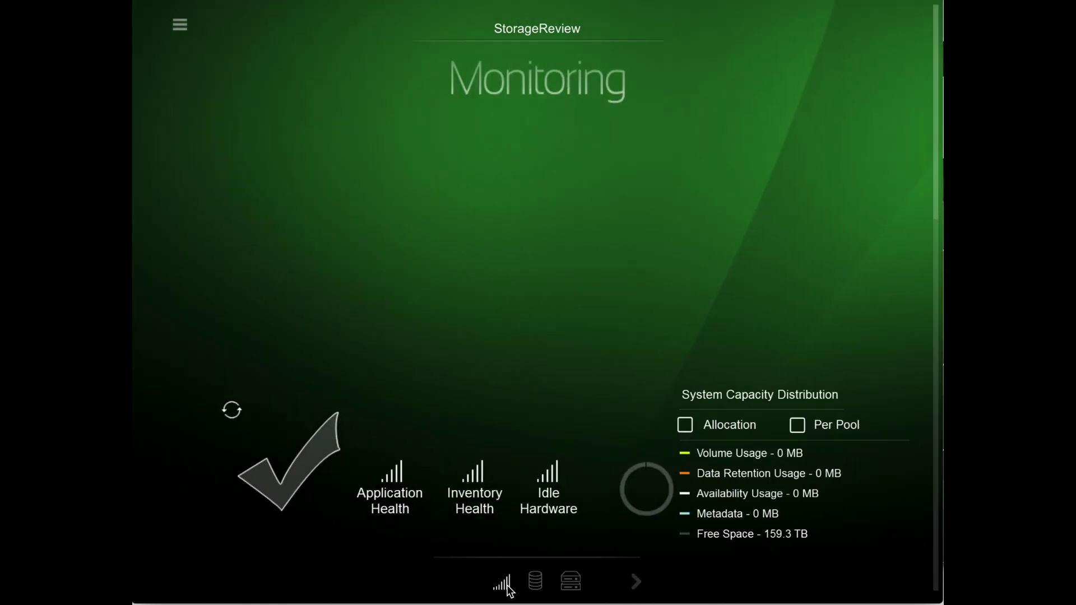
pyautogui.scroll(-5, 528, 449)
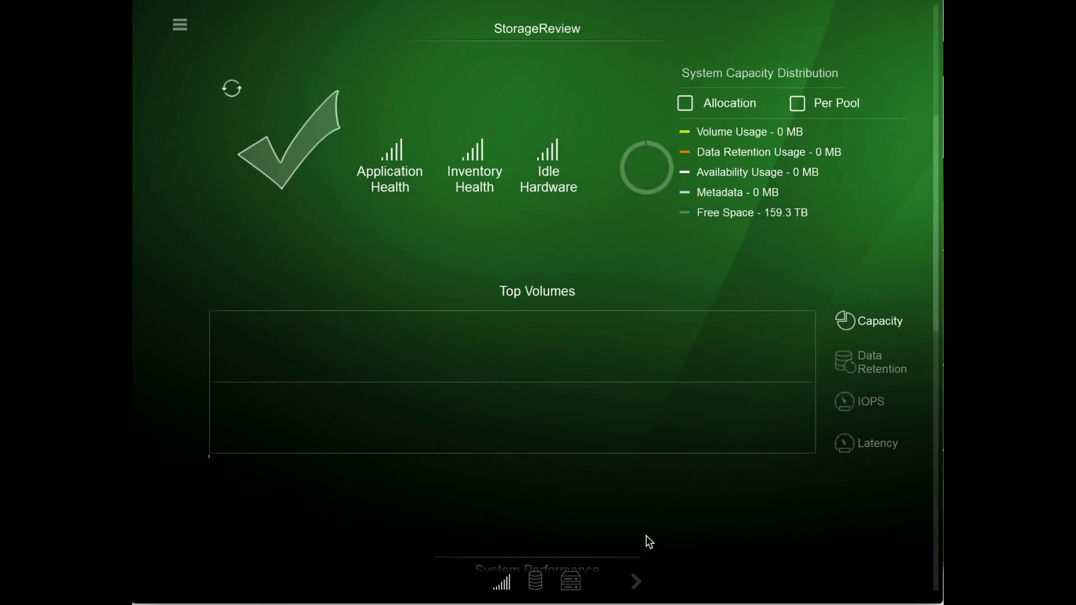
# - Examine the blank form for creating application volumes and leave it without creating any
pyautogui.click(638, 583)
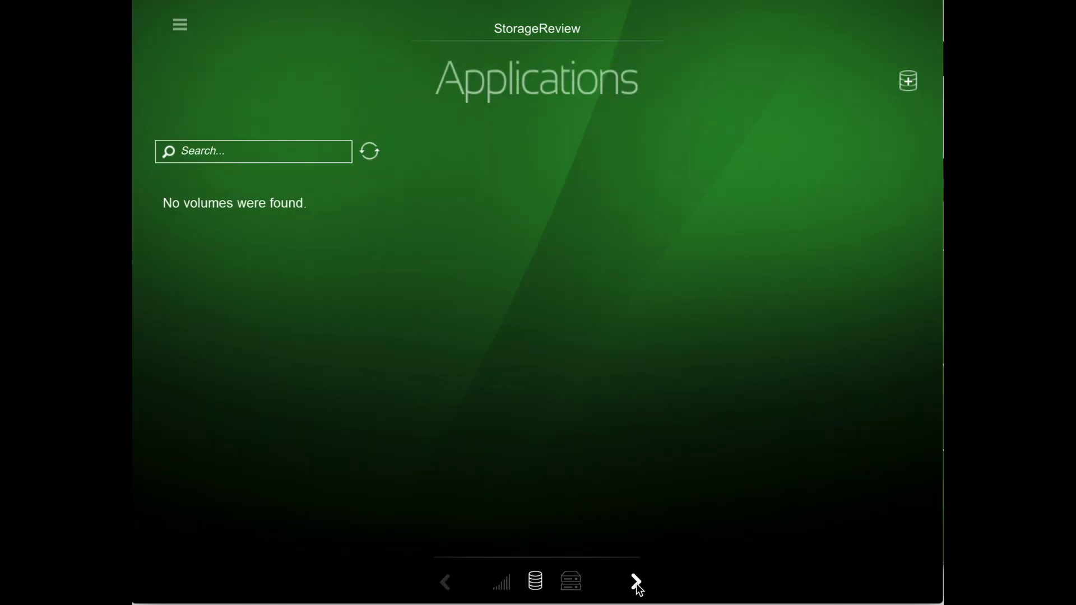
pyautogui.moveTo(907, 83)
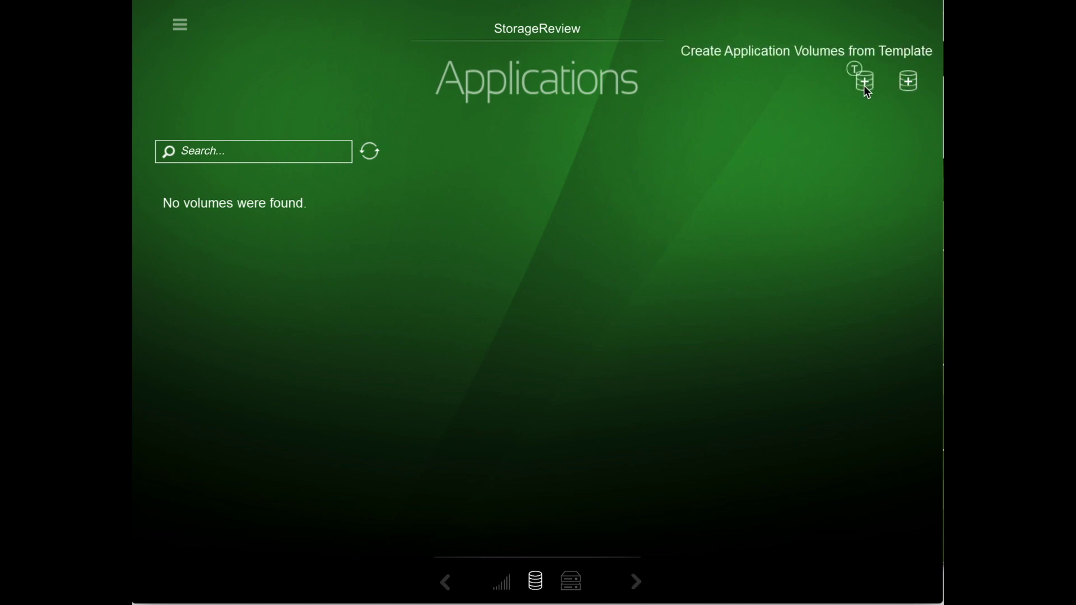
pyautogui.click(910, 82)
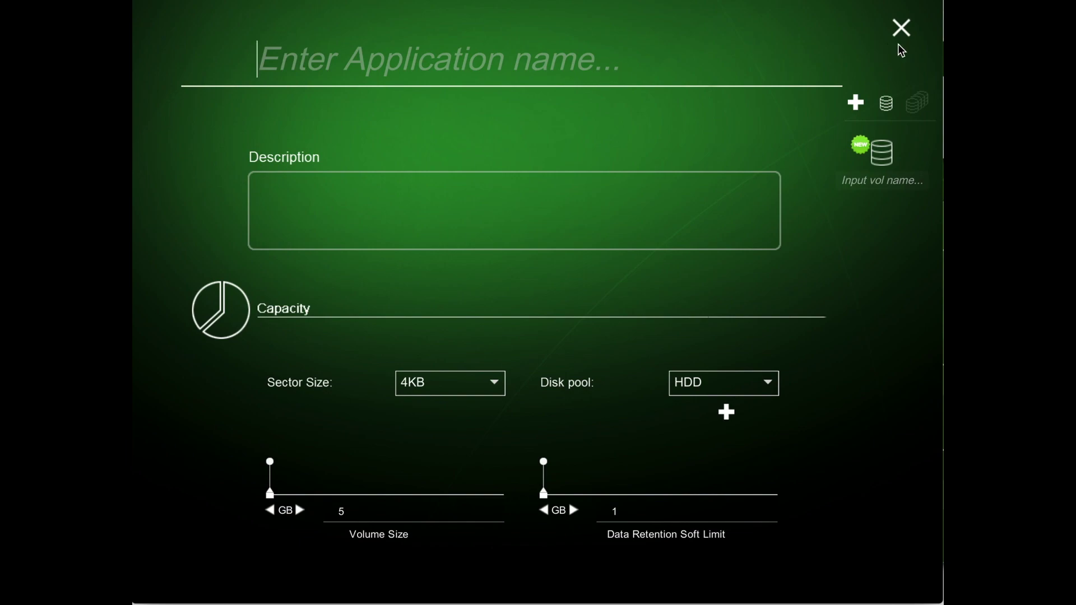
pyautogui.click(901, 28)
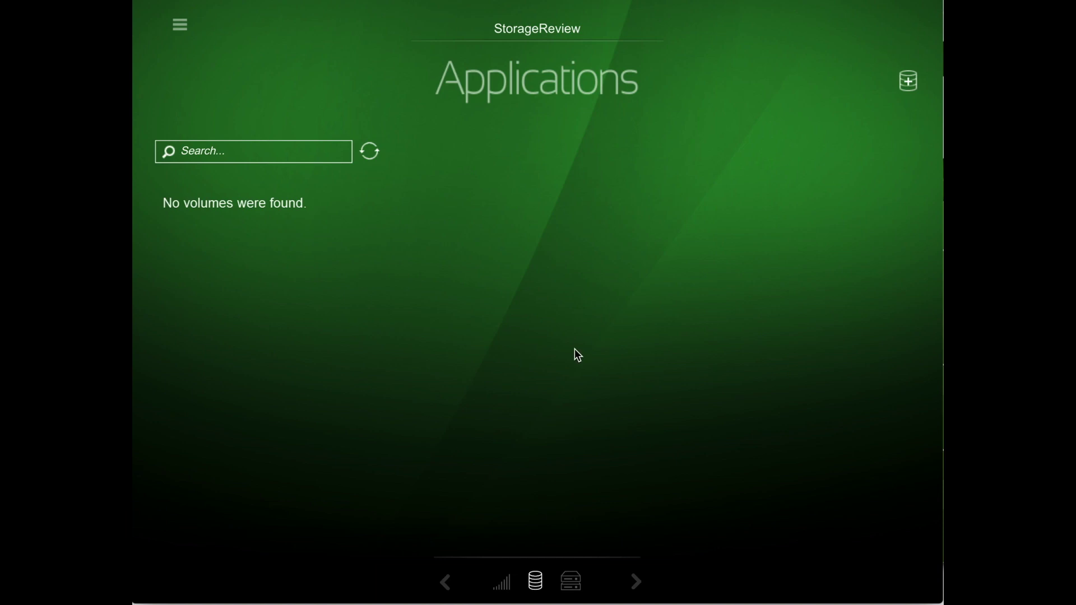
# - Provision an iSCSI host named HOST1 with IP 176.16.8.121 and IQN iqn.storagereview1
pyautogui.click(181, 26)
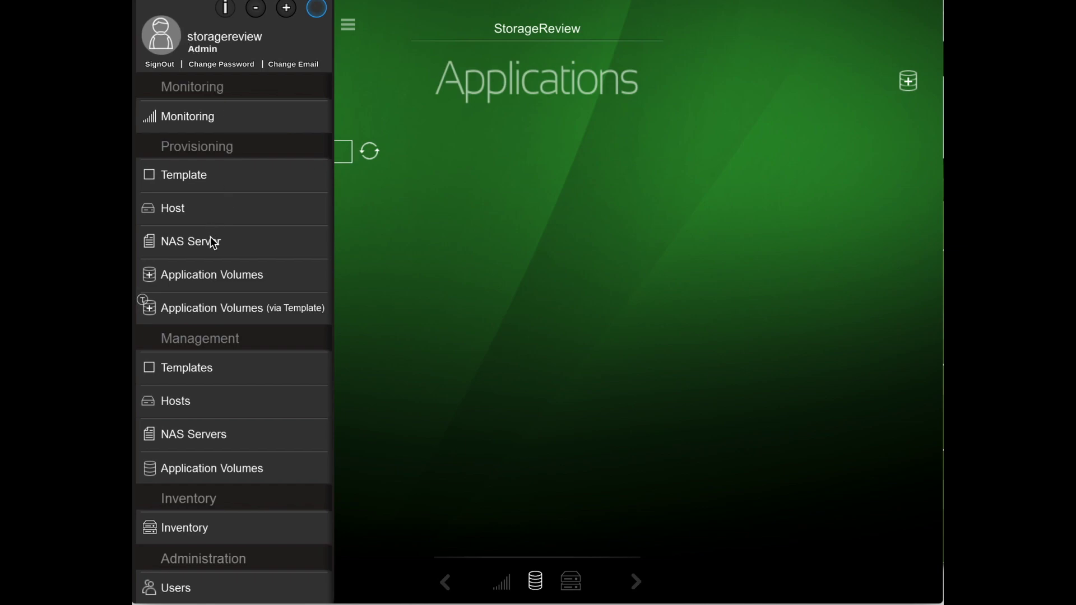
pyautogui.click(177, 212)
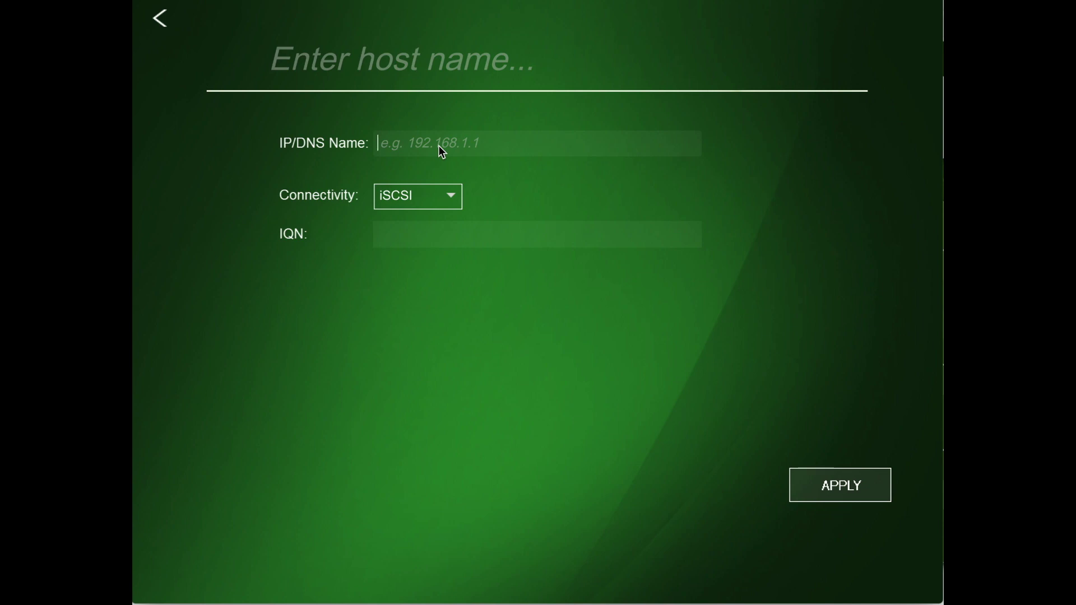
pyautogui.write('176,')
pyautogui.press('BackSpace')
pyautogui.press('BackSpace')
pyautogui.press('BackSpace')
pyautogui.click(454, 235)
pyautogui.write('iqn.storag')
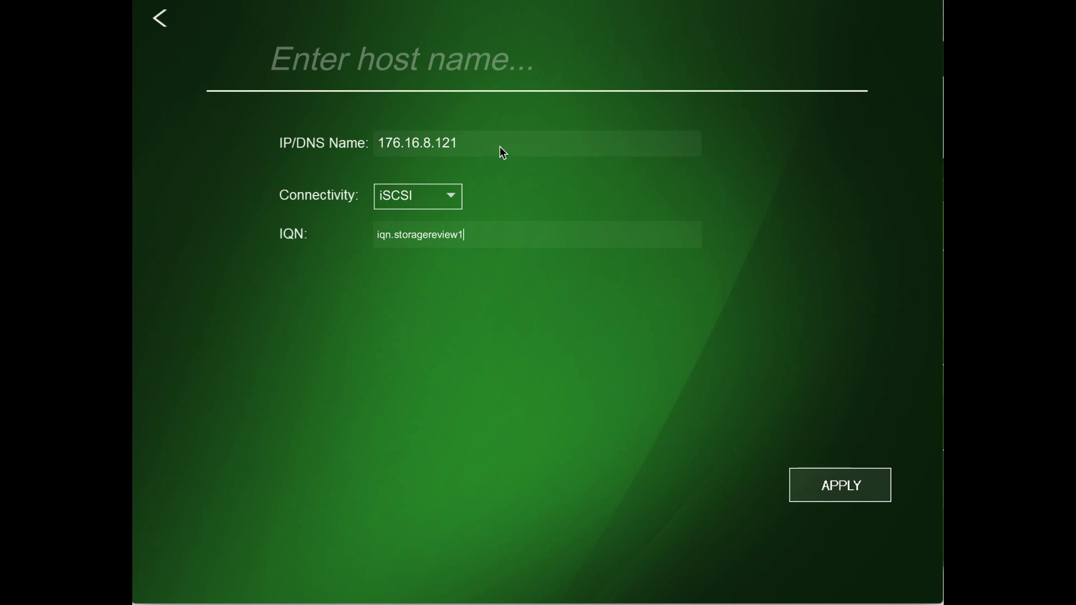
pyautogui.click(452, 61)
pyautogui.write('HOST1')
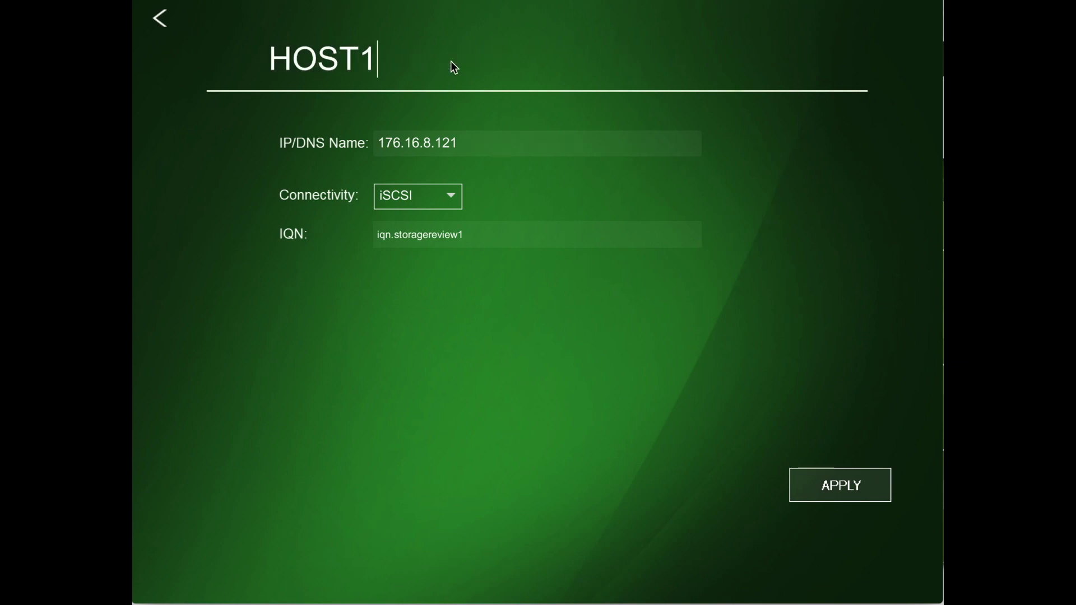
pyautogui.click(863, 484)
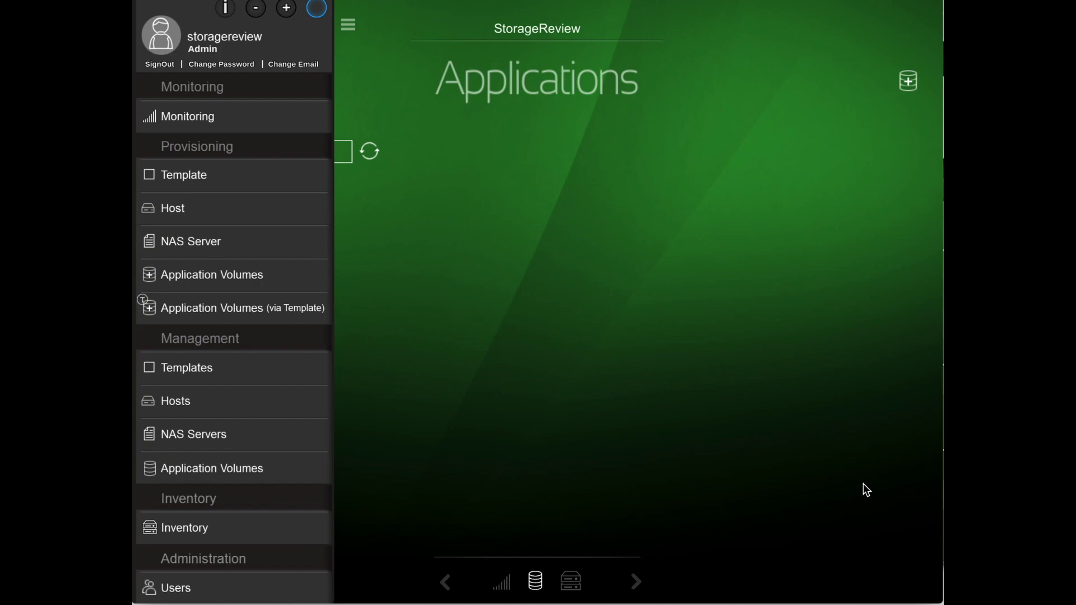
# - Start provisioning a NAS server named STORNAS in the workgroup WORKGROUP
pyautogui.click(181, 242)
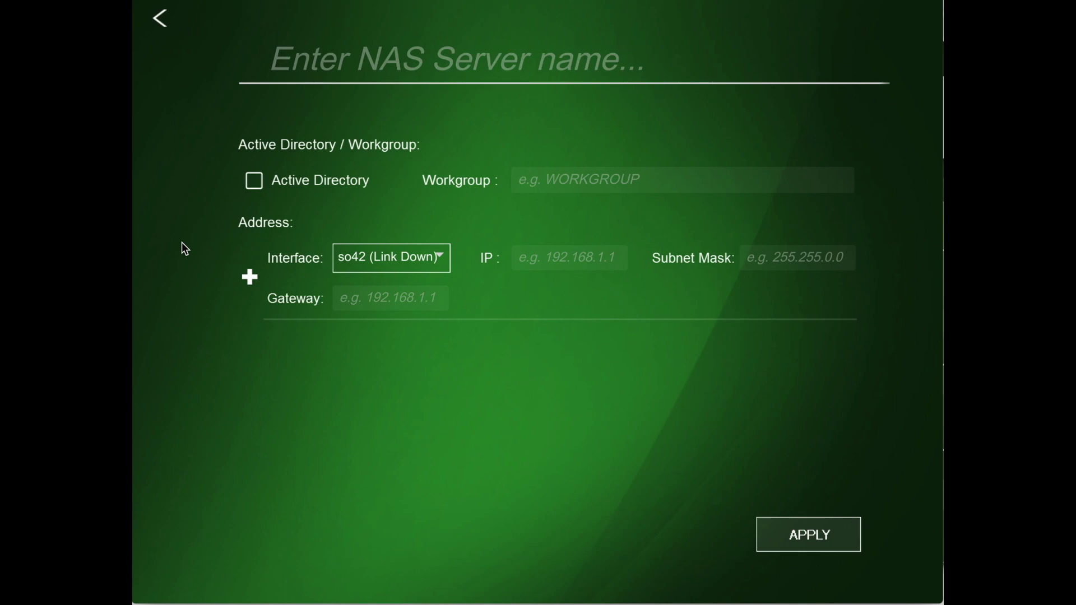
pyautogui.click(393, 53)
pyautogui.write('STORNAS')
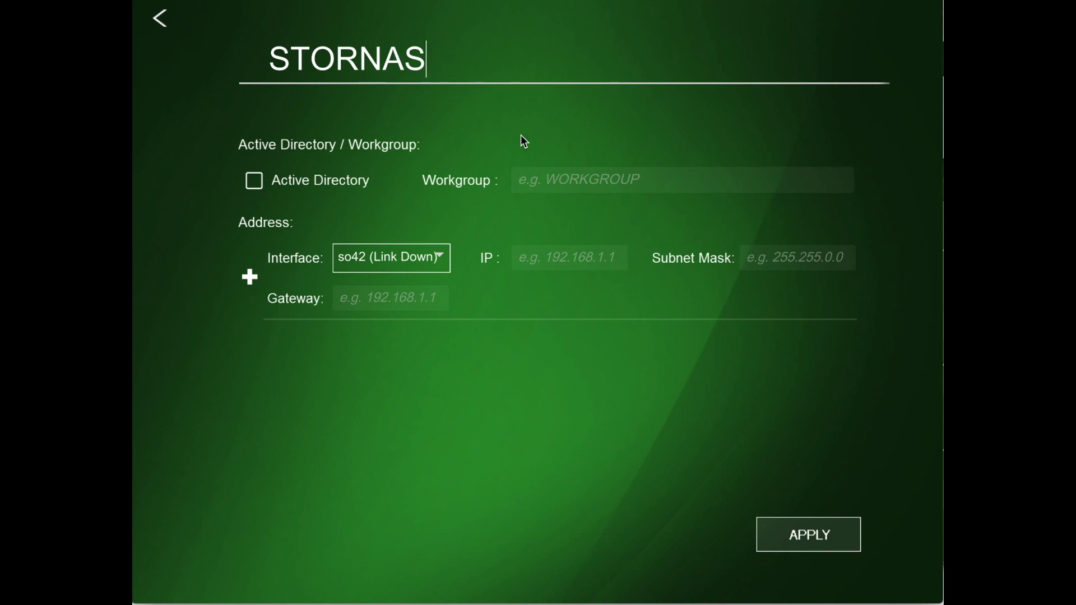
pyautogui.write('WORKGROUP')
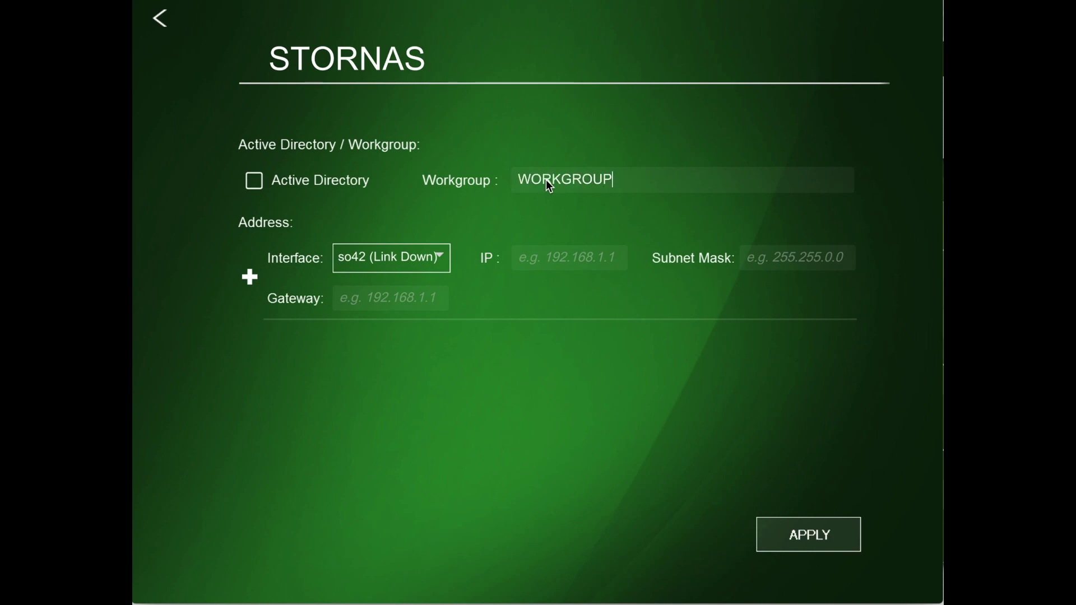
# - Give the NAS server interface so6d, IP 176.16.37.101, subnet mask 255.255.0.0 and gateway 176.16.0.1, and apply the settings
pyautogui.click(443, 259)
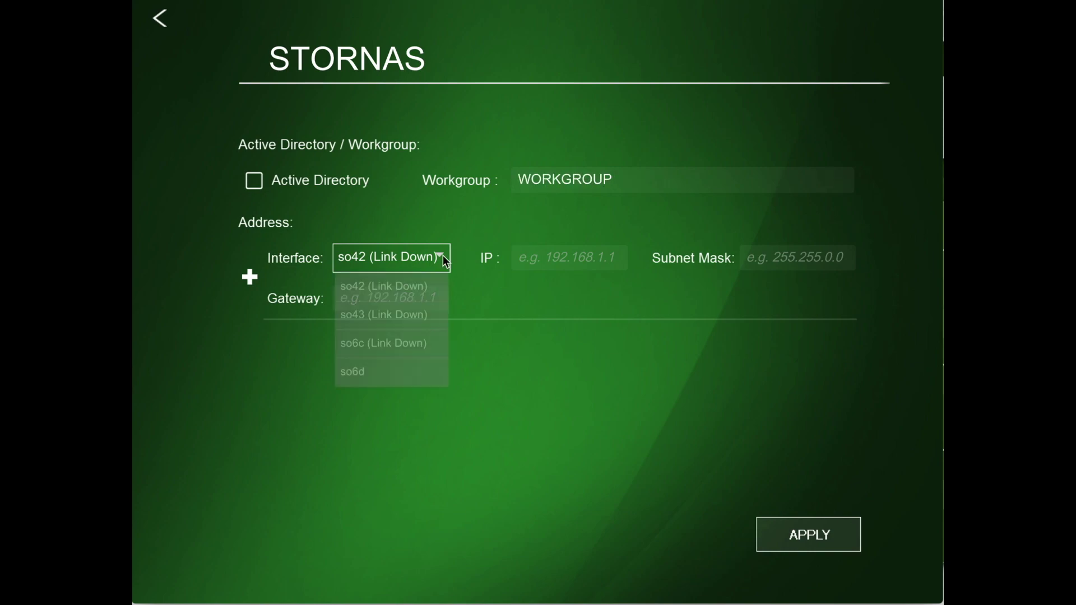
pyautogui.click(390, 371)
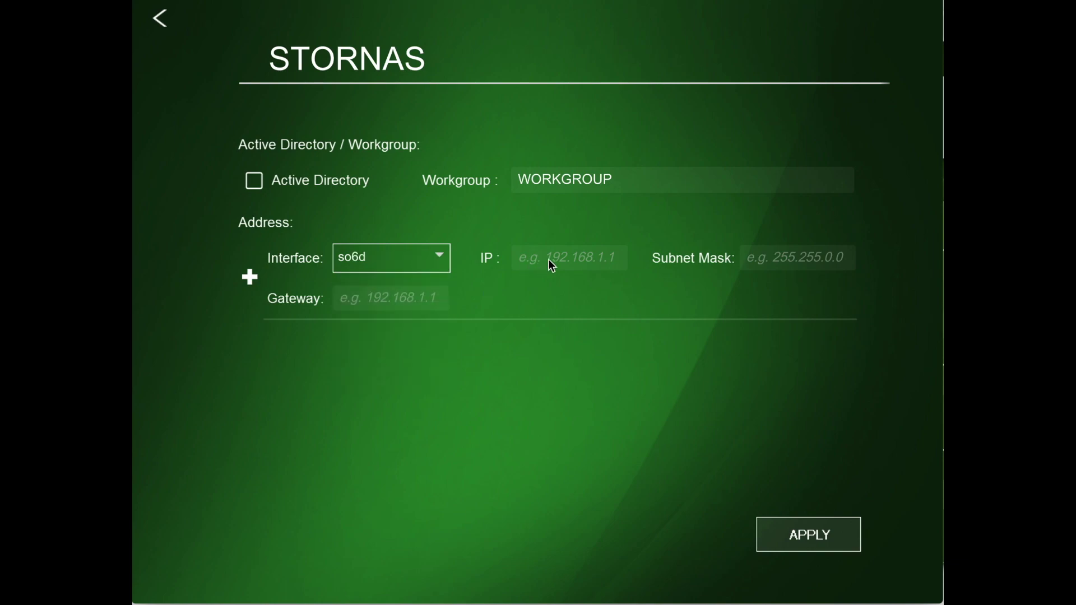
pyautogui.write('176.16.37.101')
pyautogui.press('Tab')
pyautogui.write('255.255')
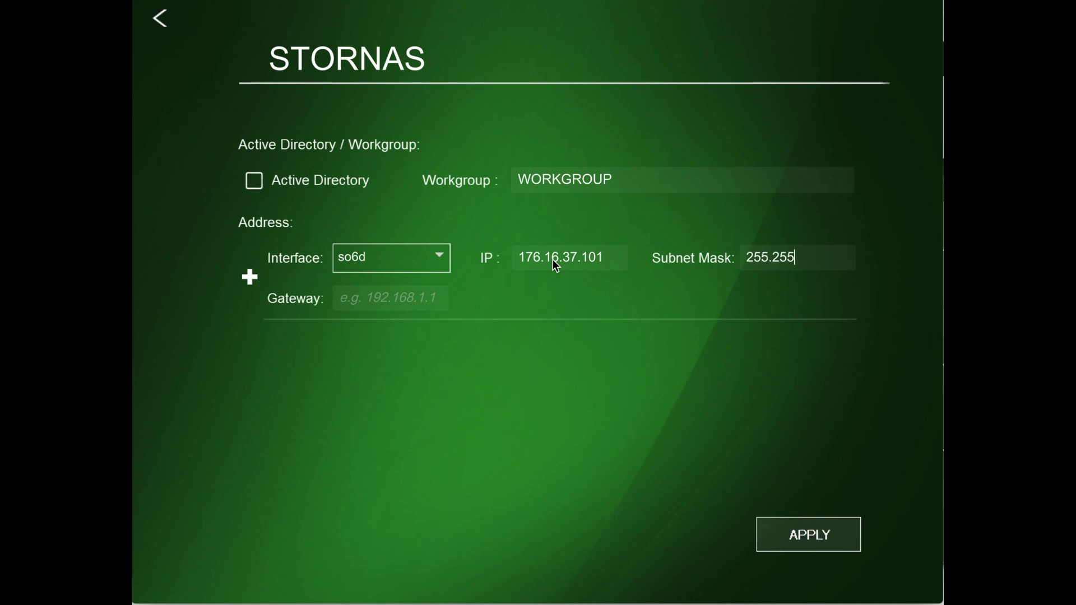
pyautogui.write('.0.0')
pyautogui.click(404, 290)
pyautogui.write('176.16.0.1')
pyautogui.click(821, 538)
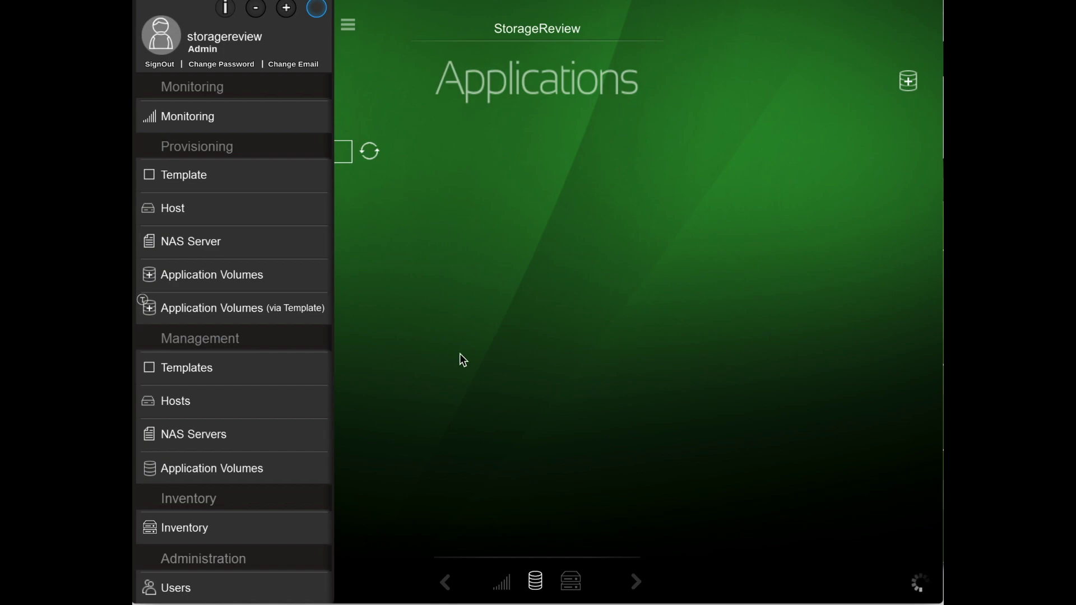
# - Start a new application named Volume1 with an empty description and a 512B sector size, accepting the sector size warning
pyautogui.click(908, 85)
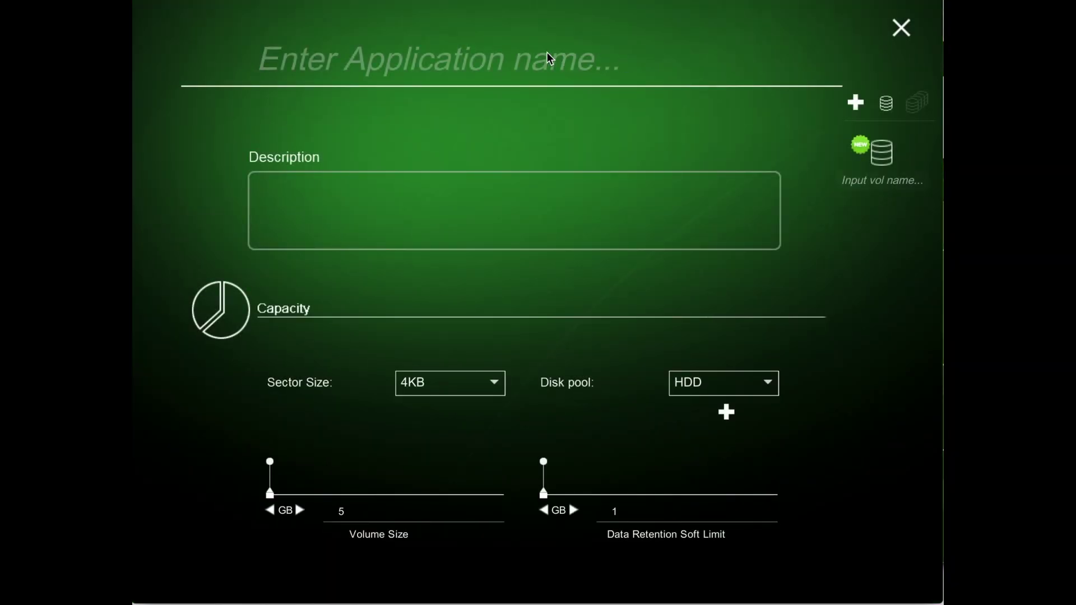
pyautogui.write('Volume1')
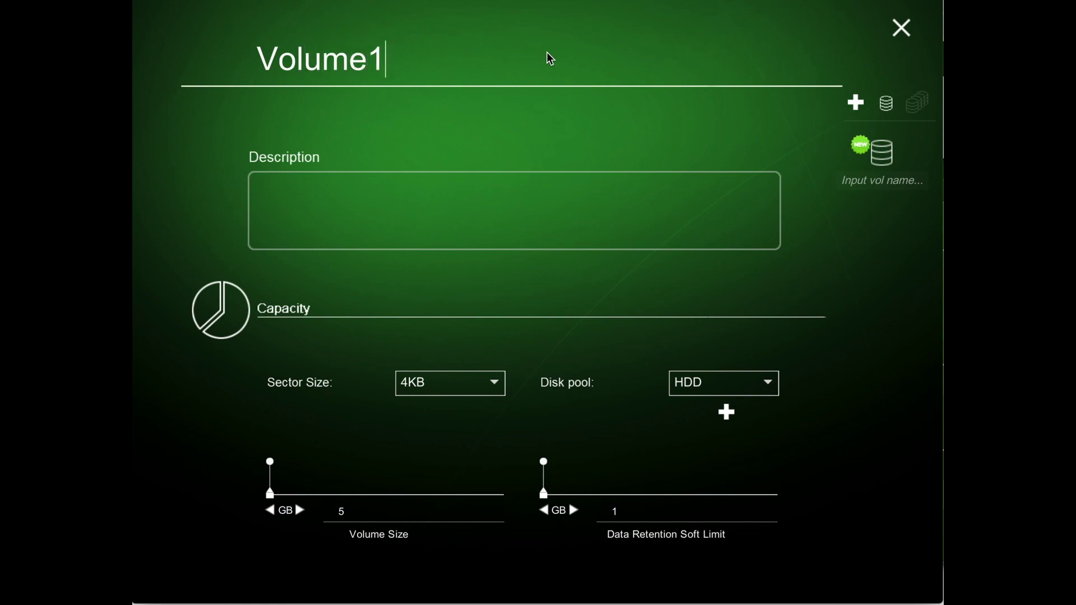
pyautogui.click(505, 230)
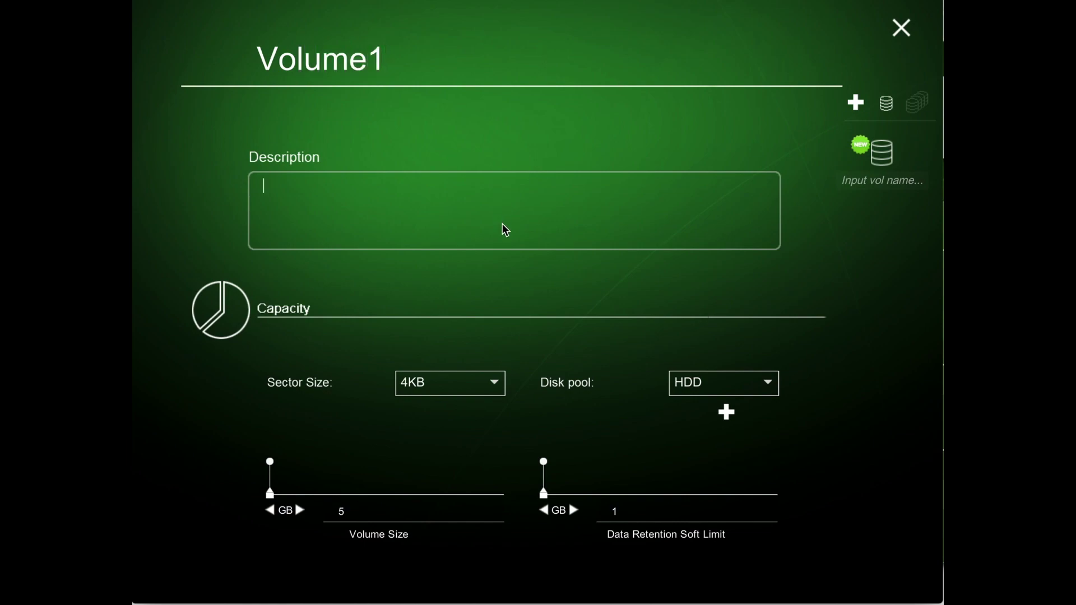
pyautogui.click(470, 388)
pyautogui.click(454, 407)
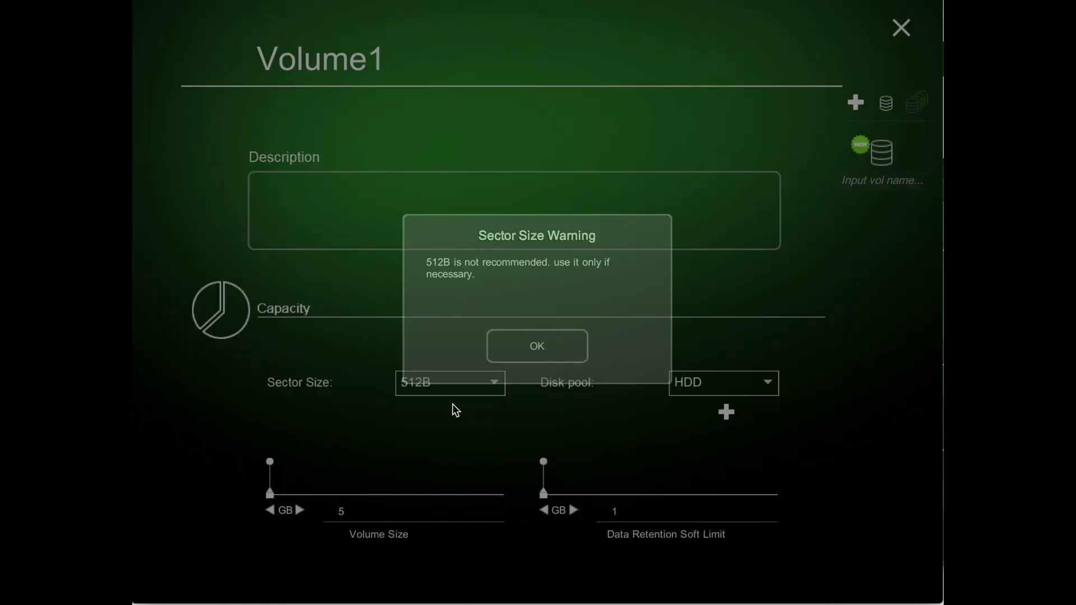
pyautogui.click(536, 347)
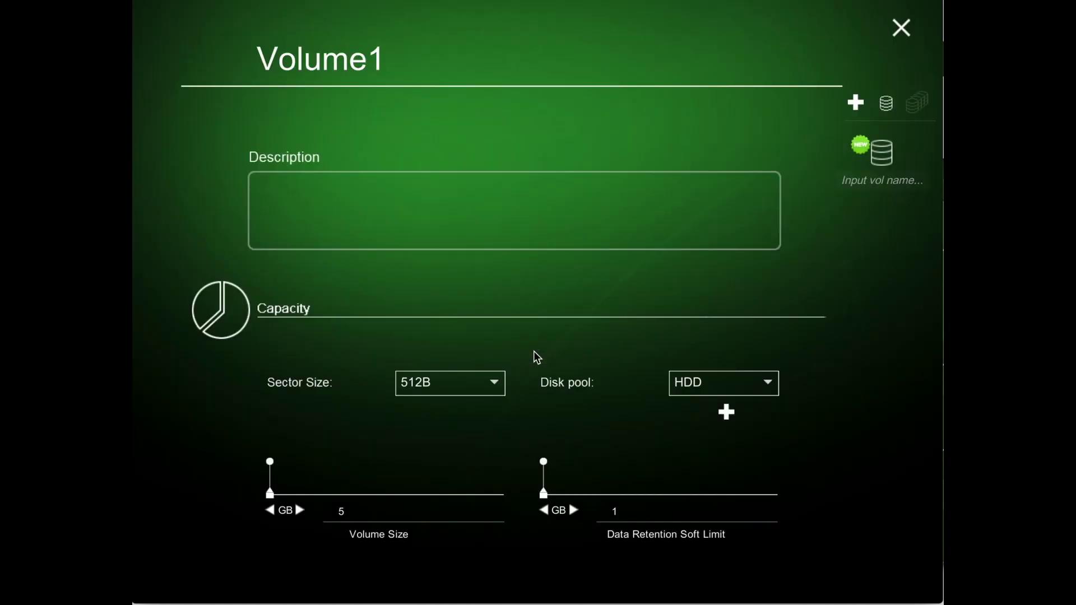
# - Add HDD as the volume's Tier 1 disk pool and set the main disk pool to NVMe
pyautogui.click(756, 387)
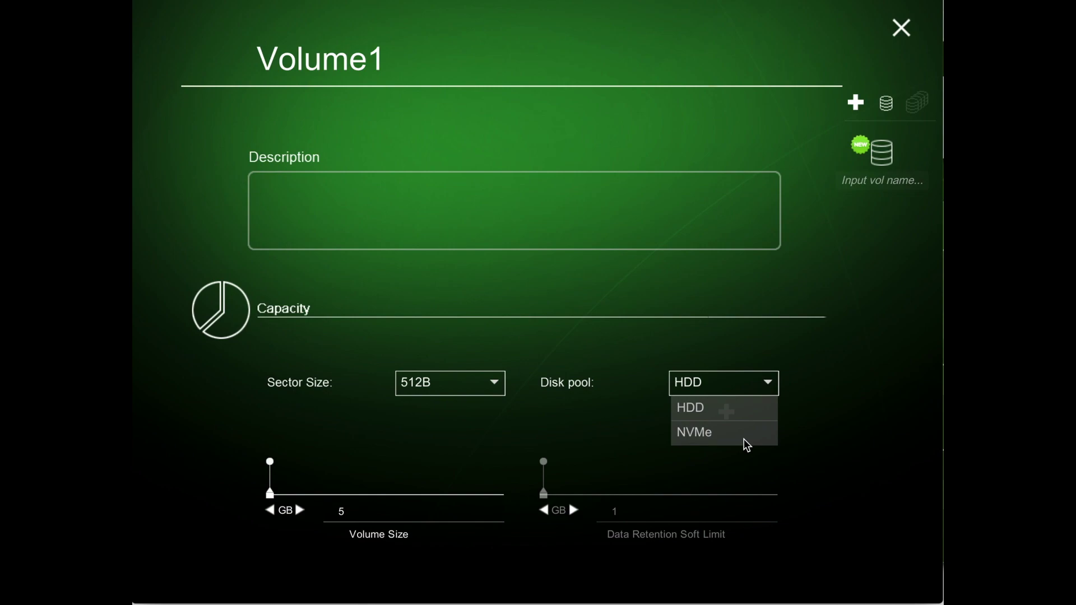
pyautogui.click(841, 408)
pyautogui.click(728, 413)
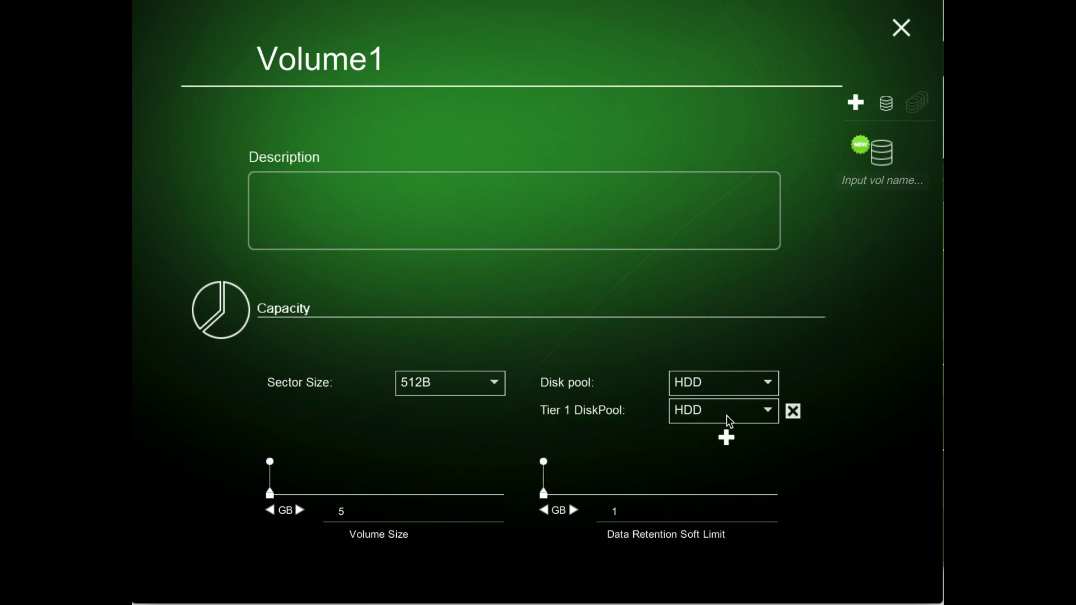
pyautogui.click(764, 383)
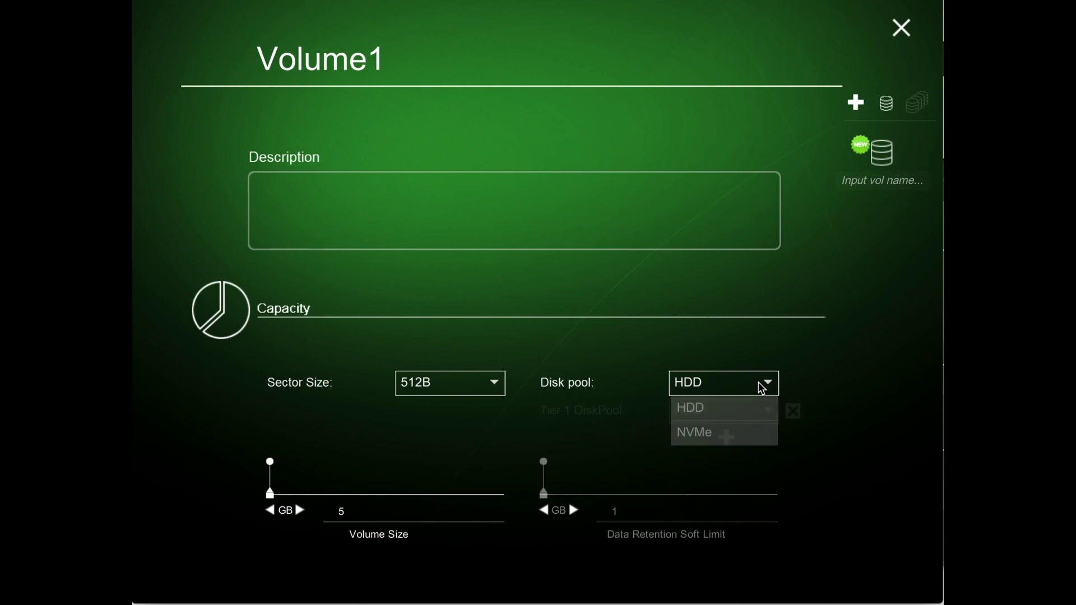
pyautogui.click(743, 433)
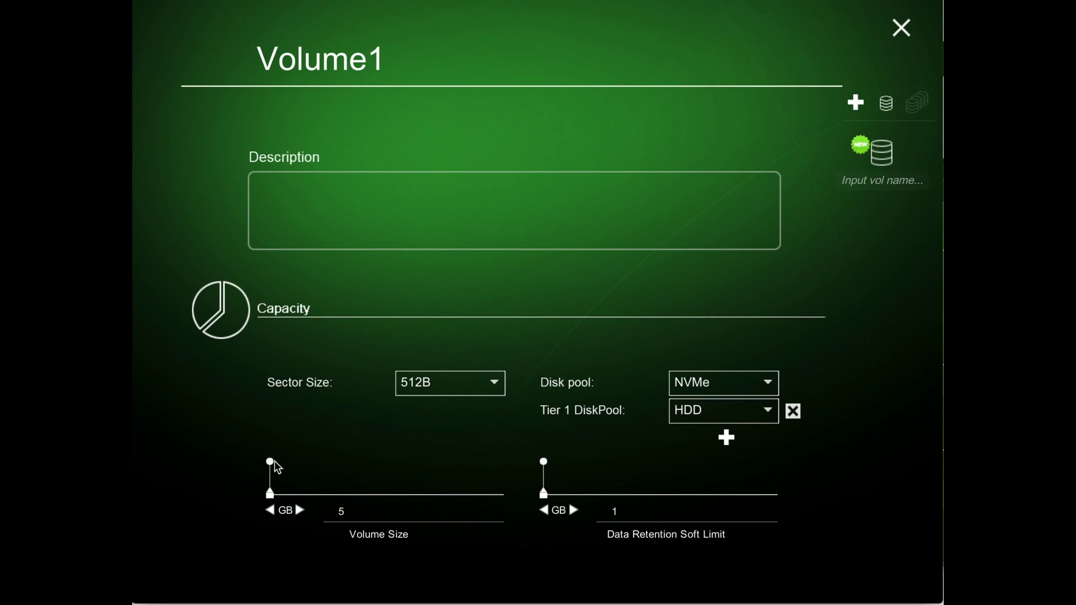
# - Set the volume size to 5 TB and the data retention soft limit to 1000 GB
pyautogui.moveTo(271, 462)
pyautogui.mouseDown()
pyautogui.moveTo(345, 456)
pyautogui.moveTo(263, 479)
pyautogui.mouseUp()
pyautogui.click(300, 510)
pyautogui.doubleClick(347, 515)
pyautogui.write('5')
pyautogui.moveTo(543, 460)
pyautogui.mouseDown()
pyautogui.moveTo(623, 470)
pyautogui.moveTo(544, 475)
pyautogui.mouseUp()
pyautogui.click(657, 513)
pyautogui.write('1000')
# - Keep the volume's consistency group at None and add an RPO point to its data retention chart
pyautogui.scroll(-3, 364, 512)
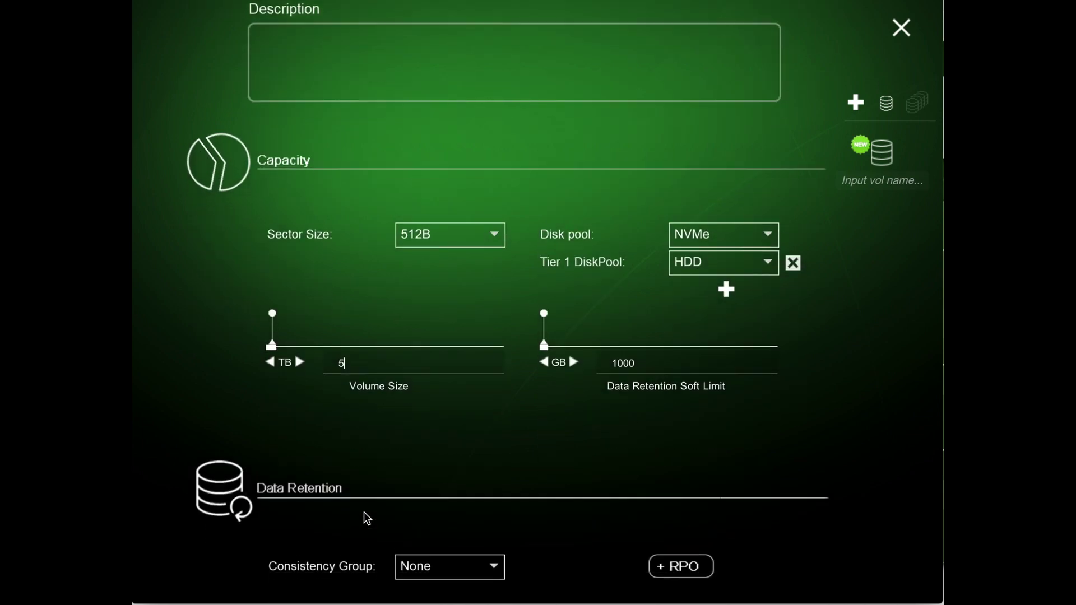
pyautogui.scroll(-3, 366, 518)
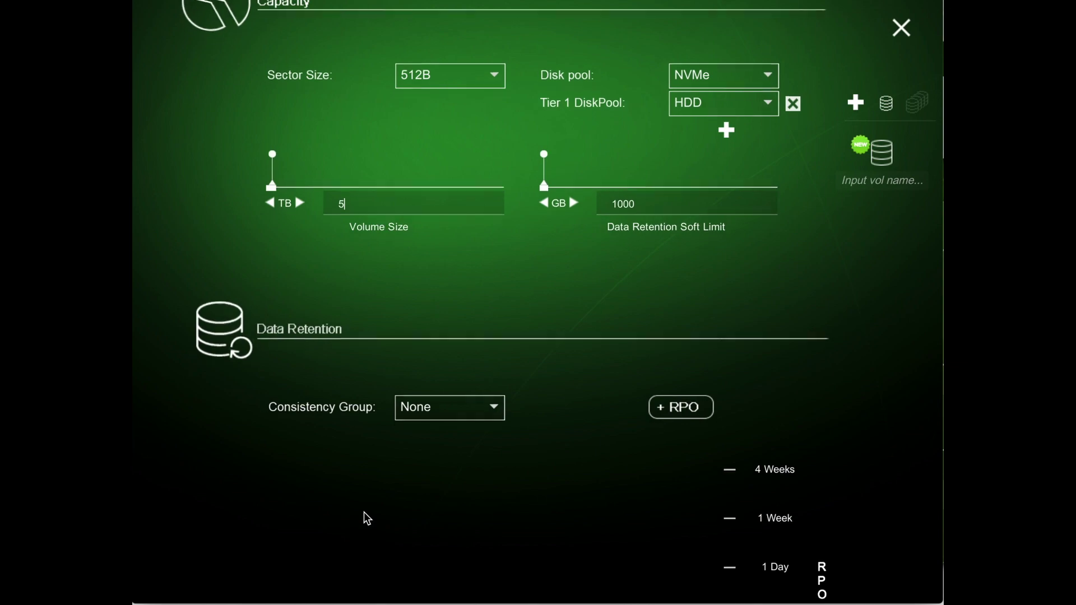
pyautogui.scroll(-1, 364, 513)
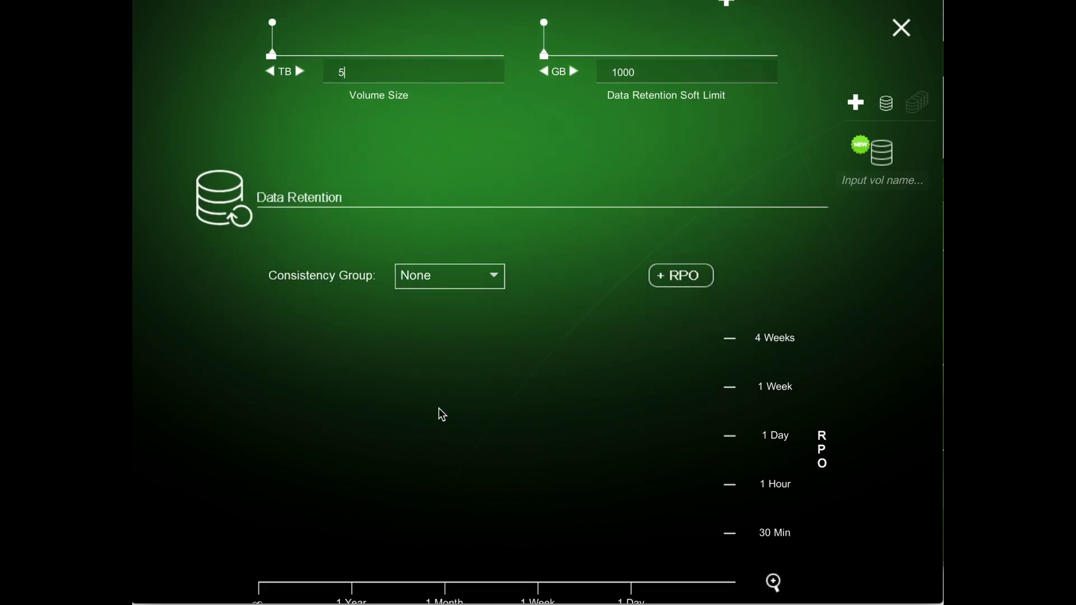
pyautogui.click(485, 279)
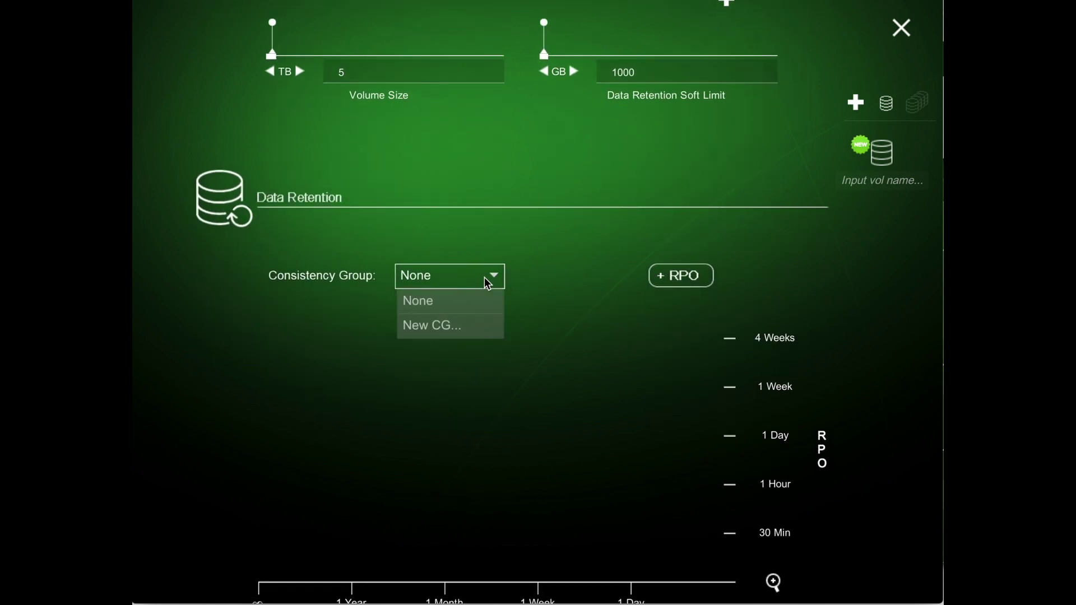
pyautogui.click(486, 279)
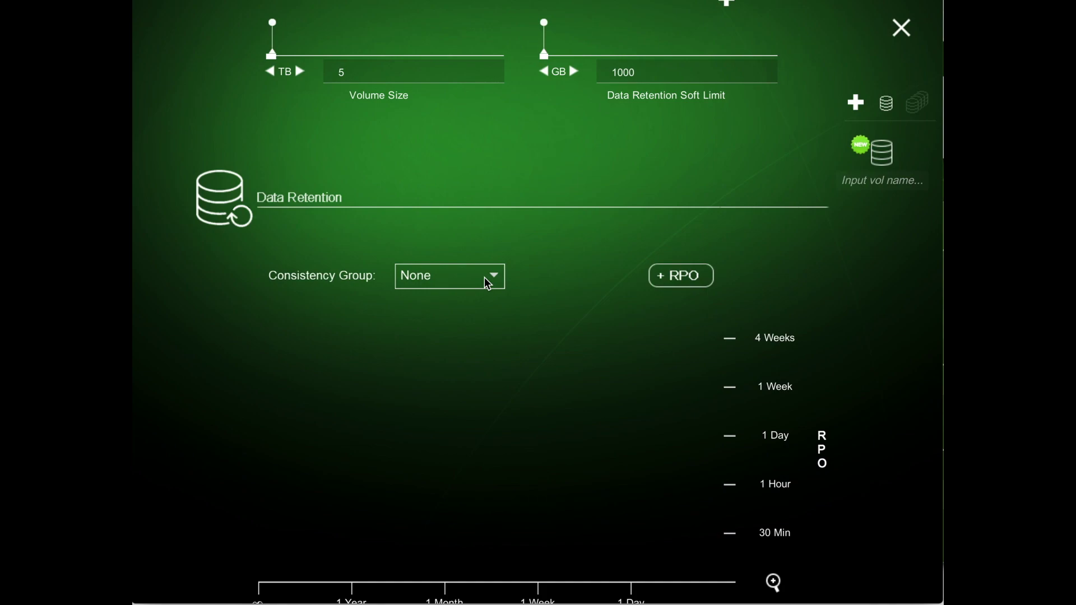
pyautogui.click(665, 278)
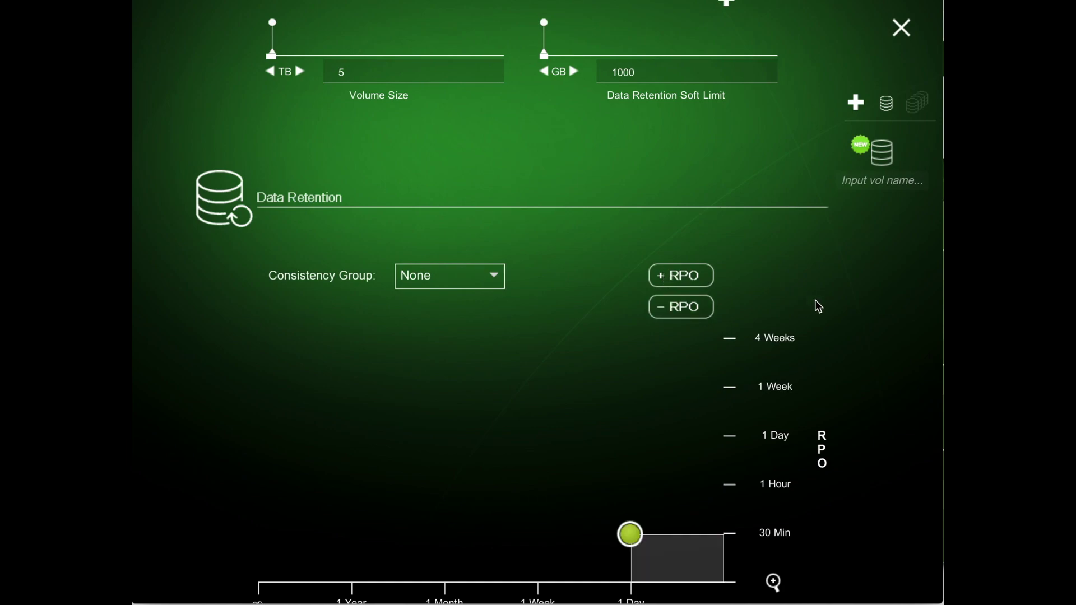
# - Examine the data retention chart with its RPO and time window scales in both coarse and detailed views
pyautogui.scroll(-3, 816, 300)
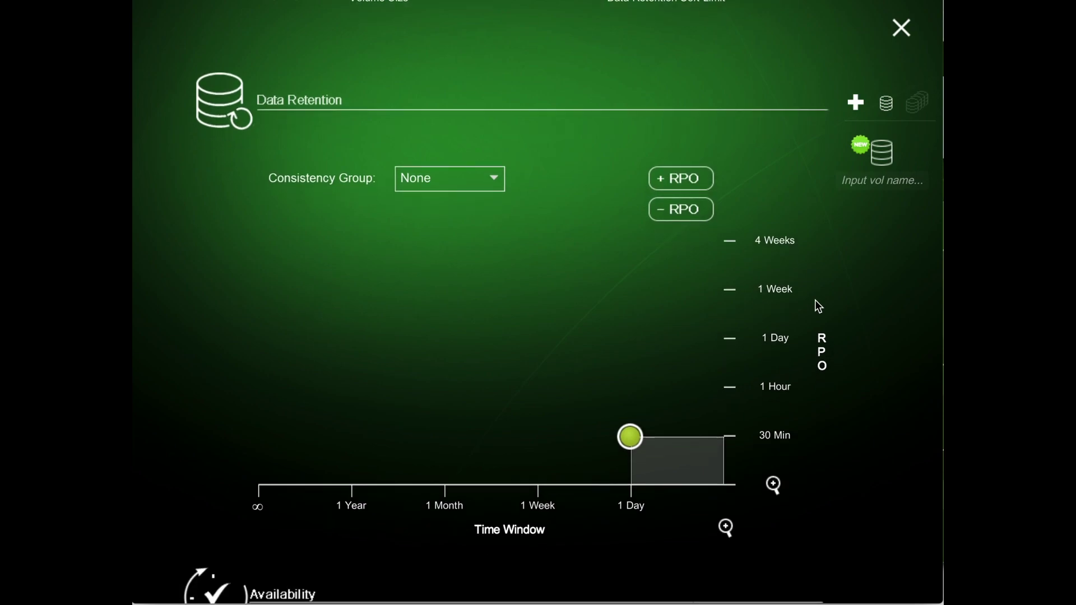
pyautogui.scroll(-1, 815, 300)
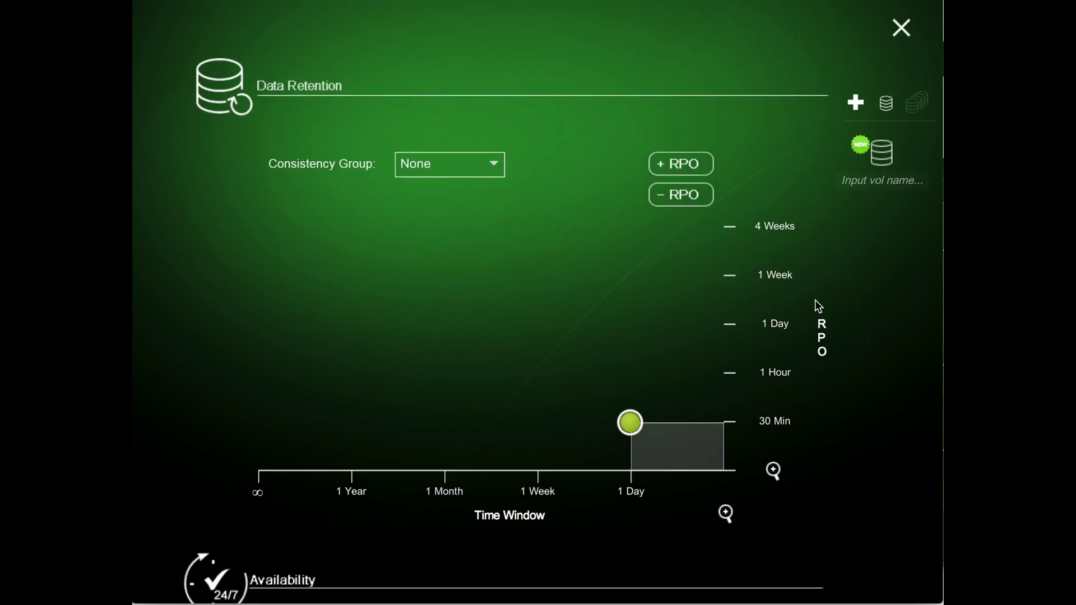
pyautogui.scroll(5, 815, 300)
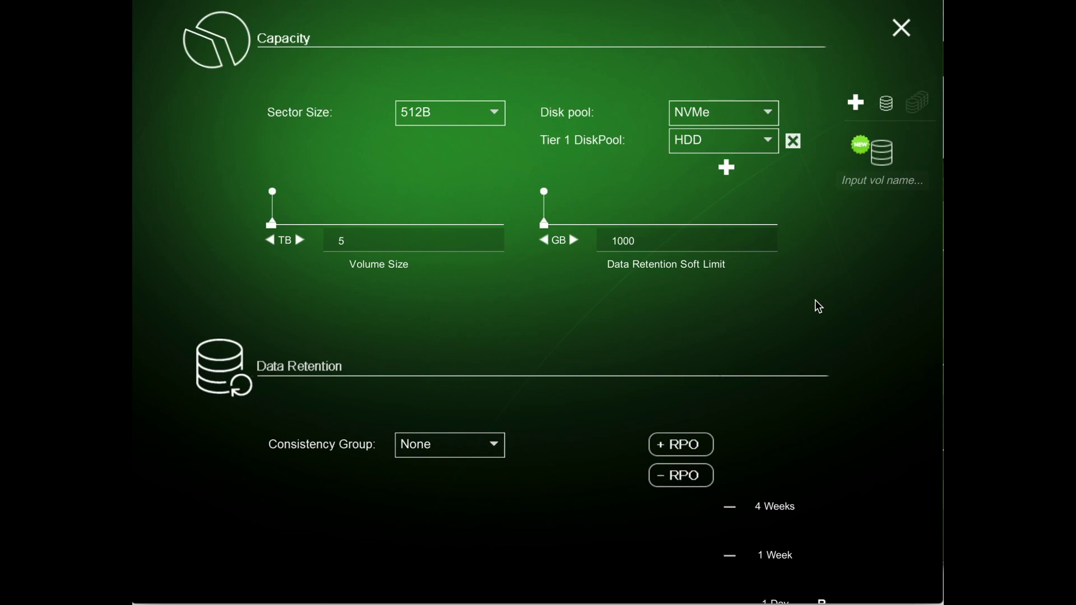
pyautogui.scroll(-7, 816, 301)
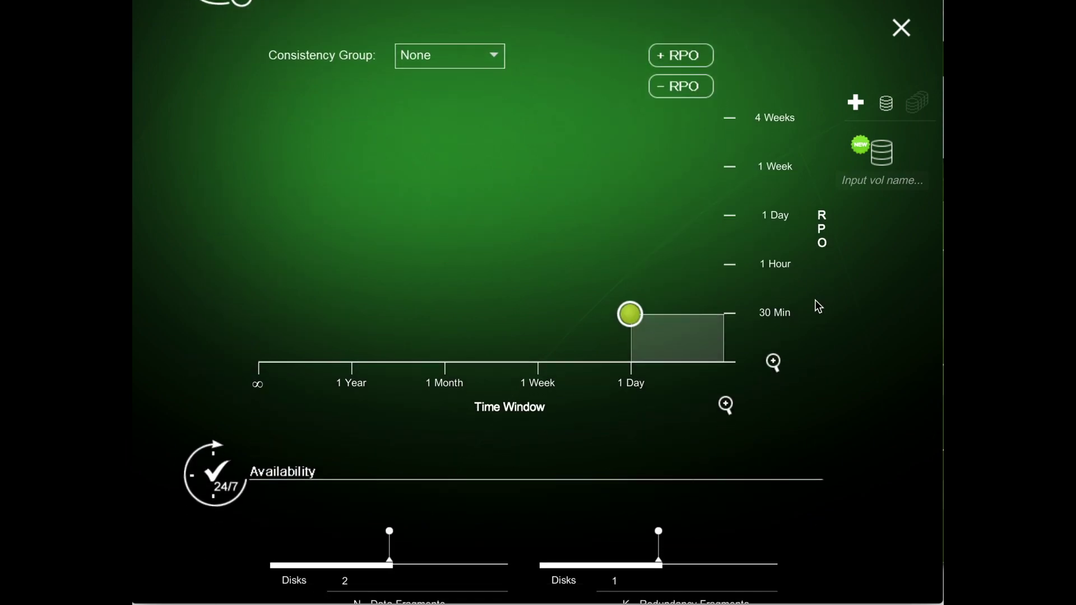
pyautogui.scroll(1, 815, 301)
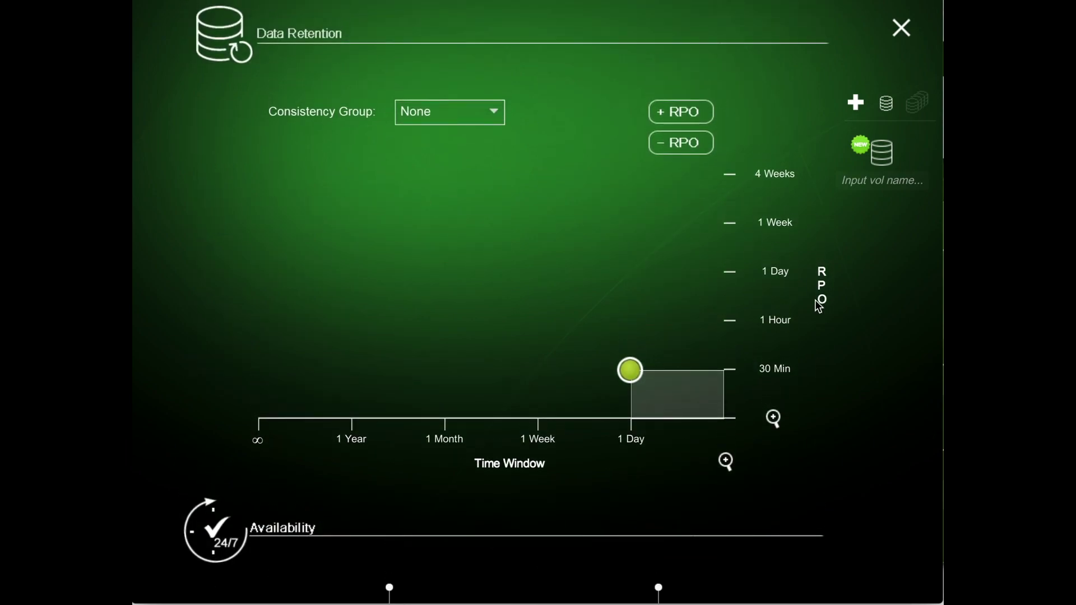
pyautogui.scroll(3, 816, 301)
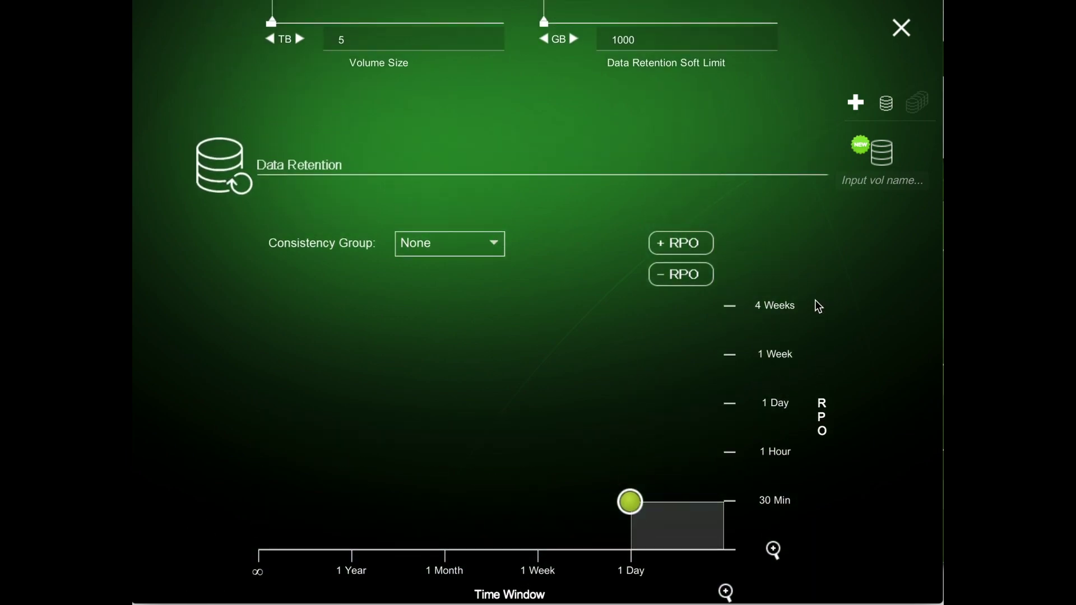
pyautogui.scroll(2, 815, 301)
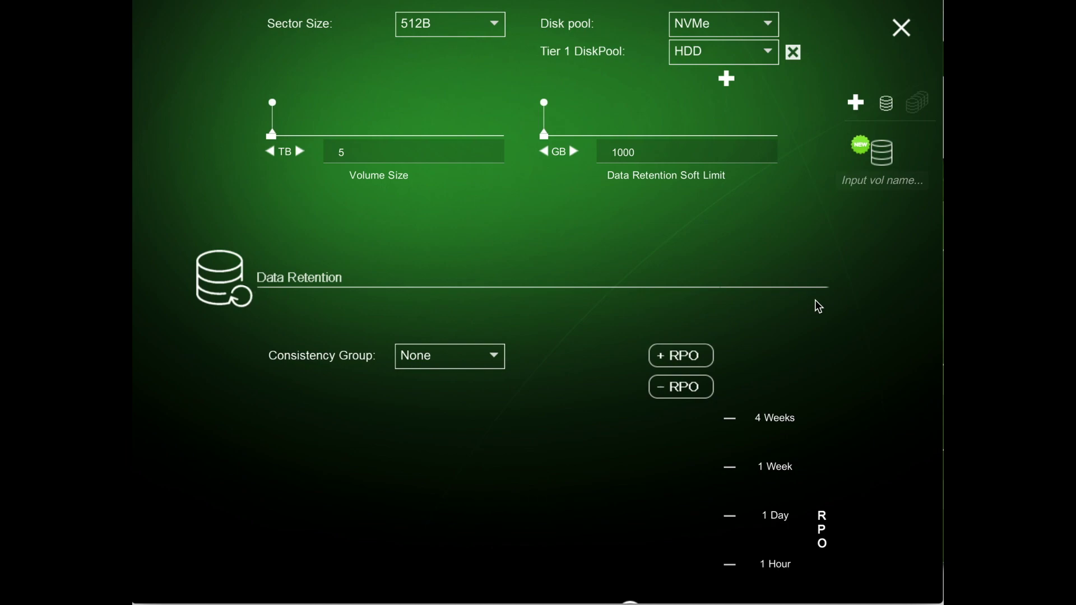
pyautogui.scroll(-4, 815, 301)
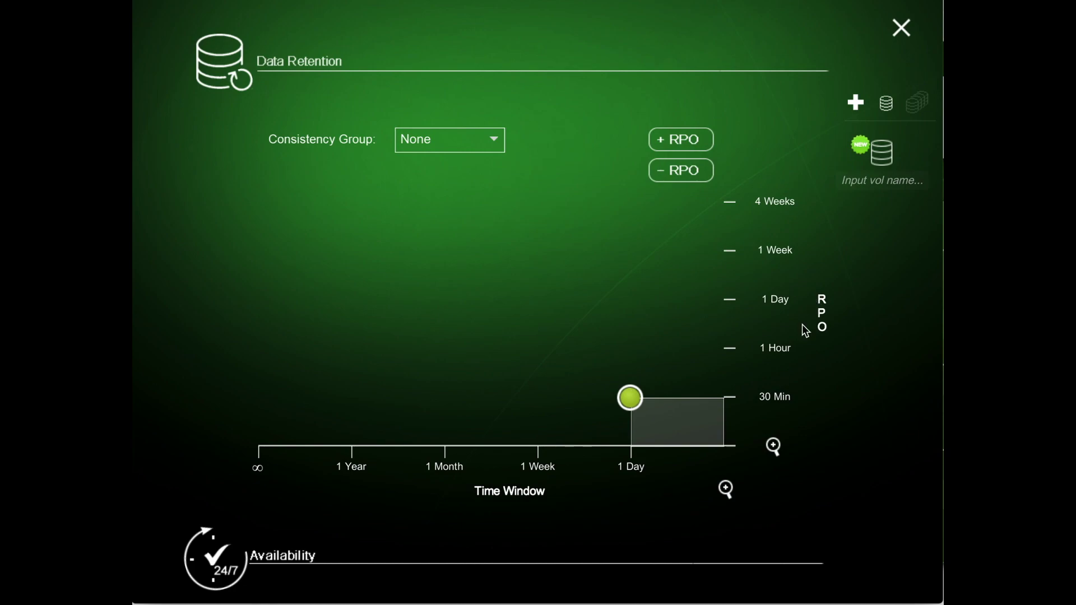
pyautogui.click(774, 447)
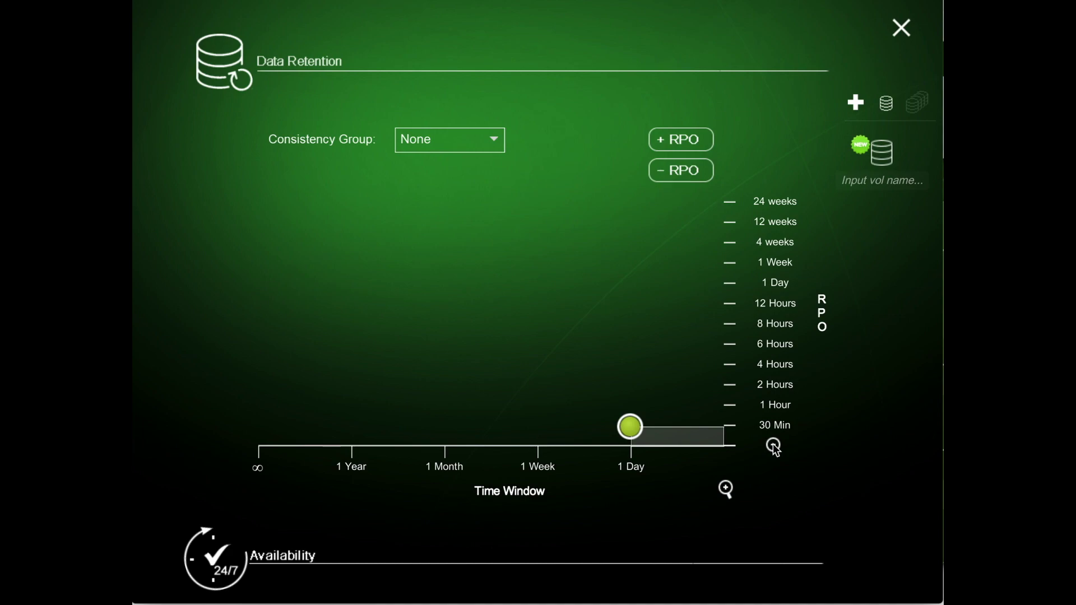
pyautogui.click(774, 446)
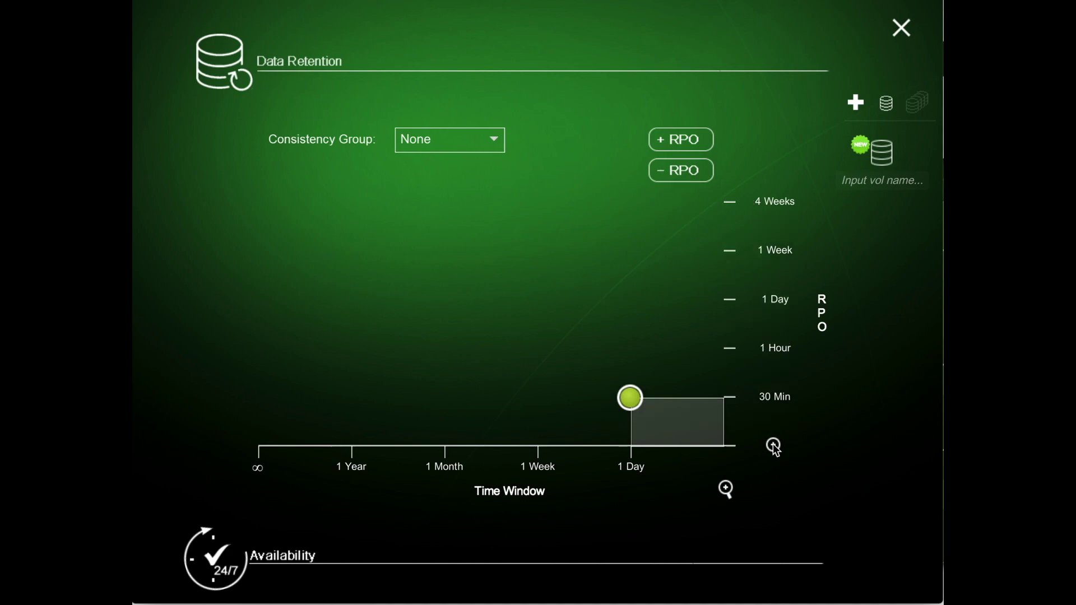
pyautogui.click(730, 483)
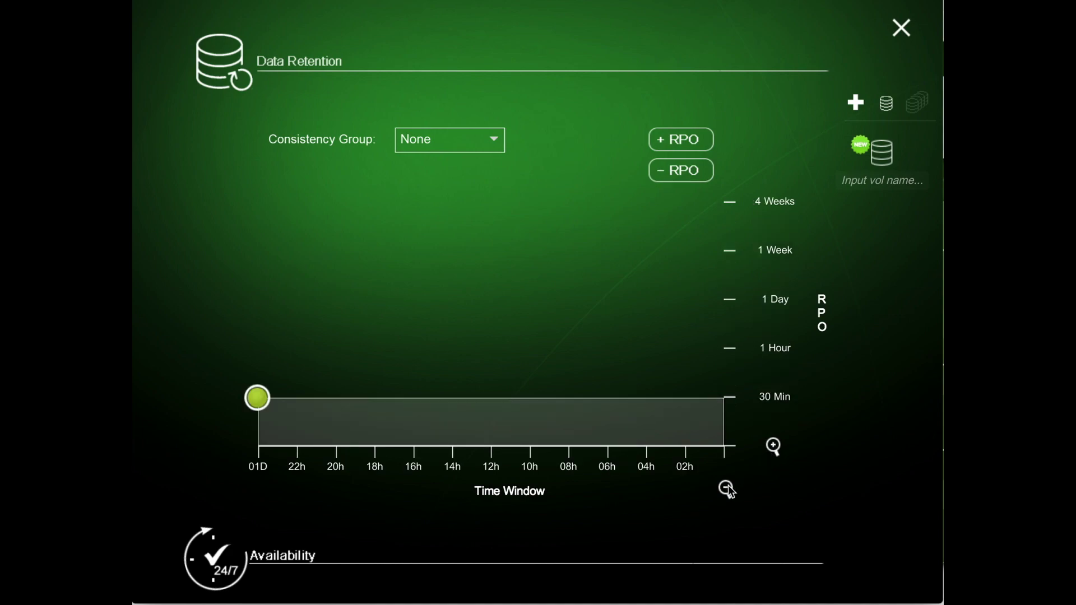
pyautogui.click(728, 488)
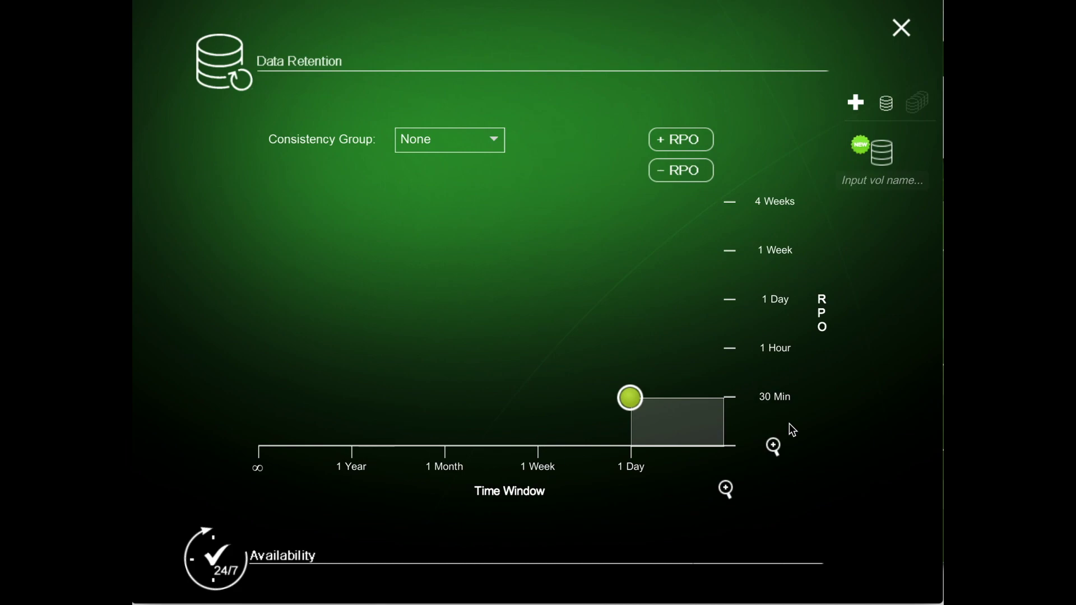
# - Assign HOST1 as the selected host for the volume's block connectivity, leaving its LUN ID on Auto
pyautogui.scroll(-5, 790, 424)
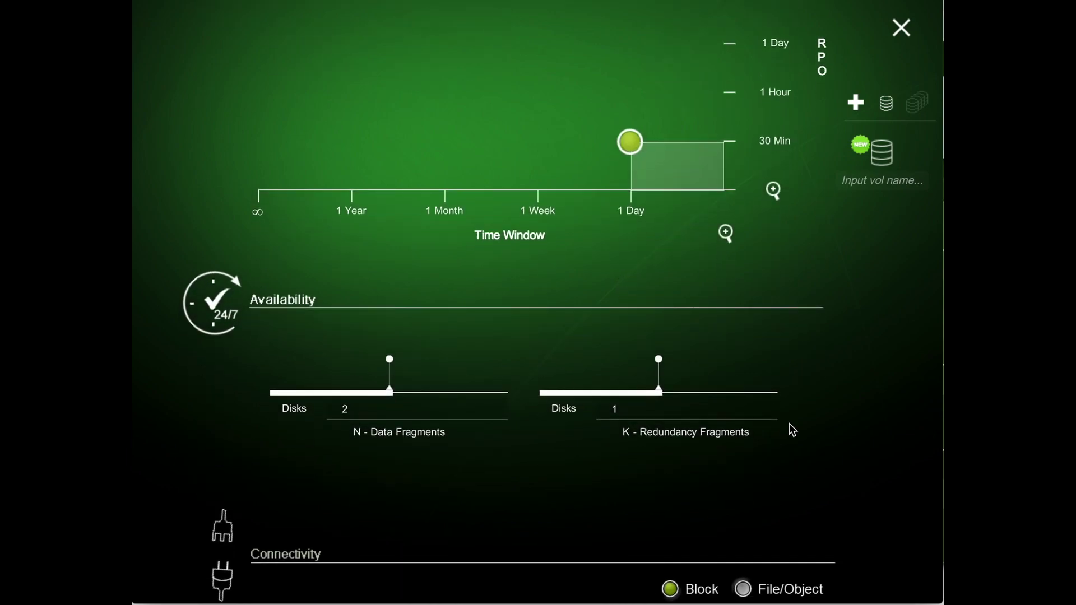
pyautogui.scroll(-2, 790, 429)
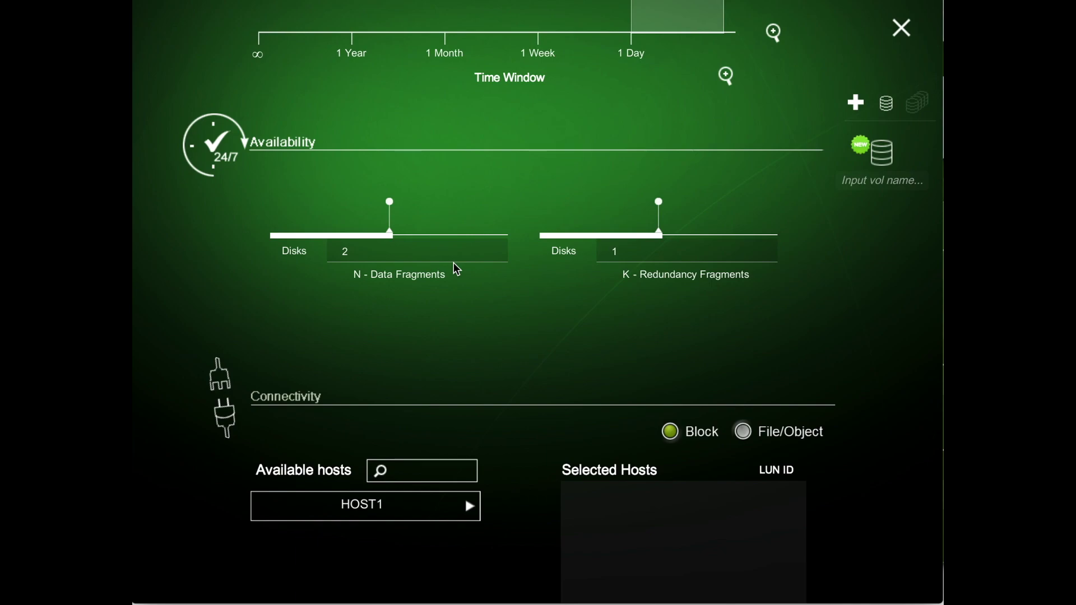
pyautogui.scroll(-5, 457, 269)
pyautogui.scroll(-2, 457, 269)
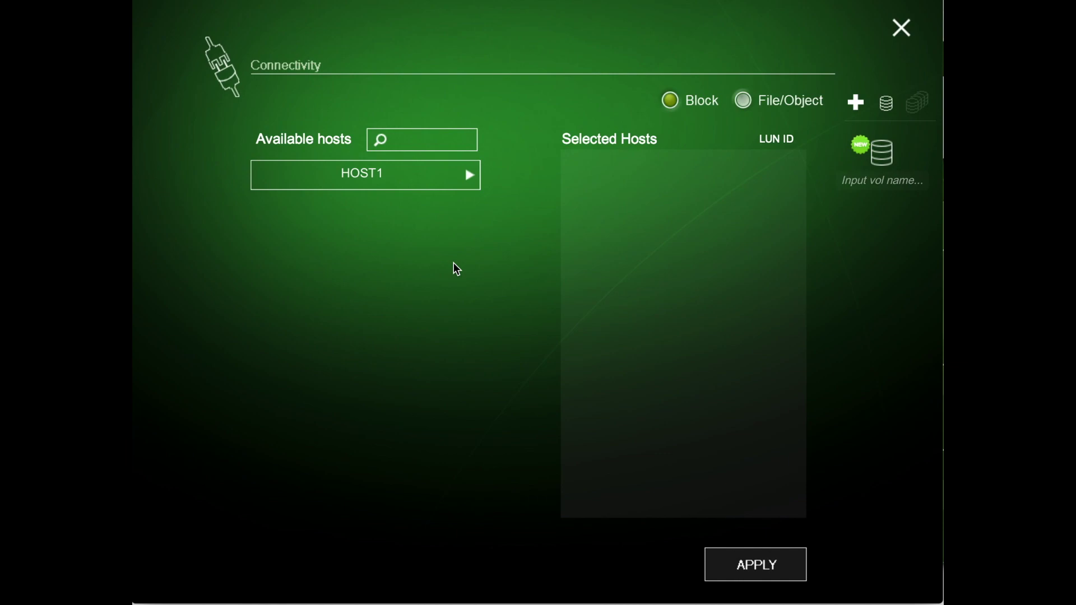
pyautogui.scroll(-1, 454, 263)
pyautogui.click(469, 176)
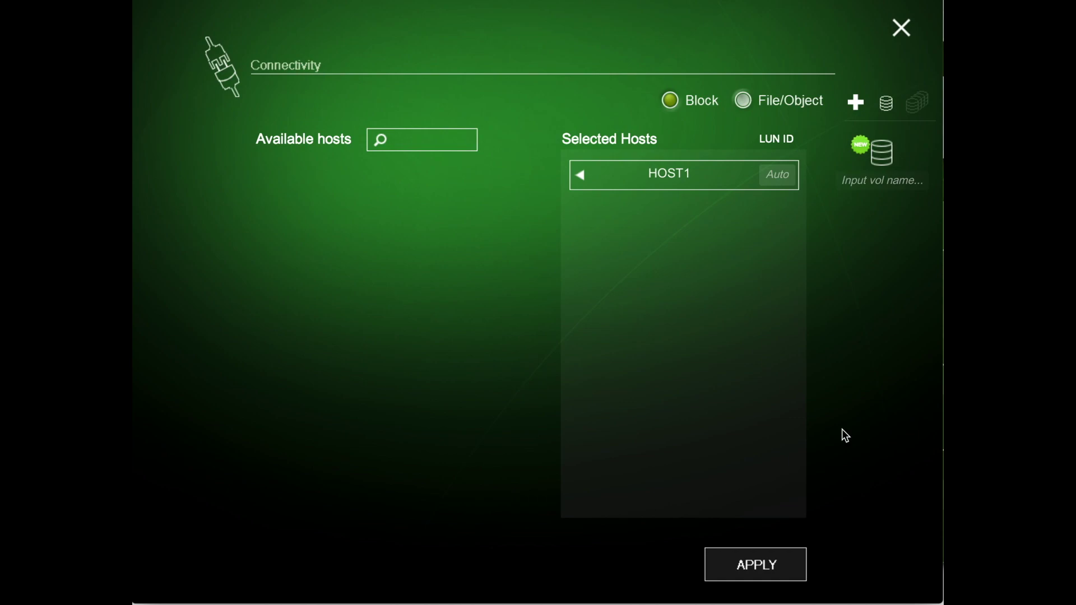
# - Enter "Volume 1" as the description of the Volume1 application
pyautogui.click(760, 571)
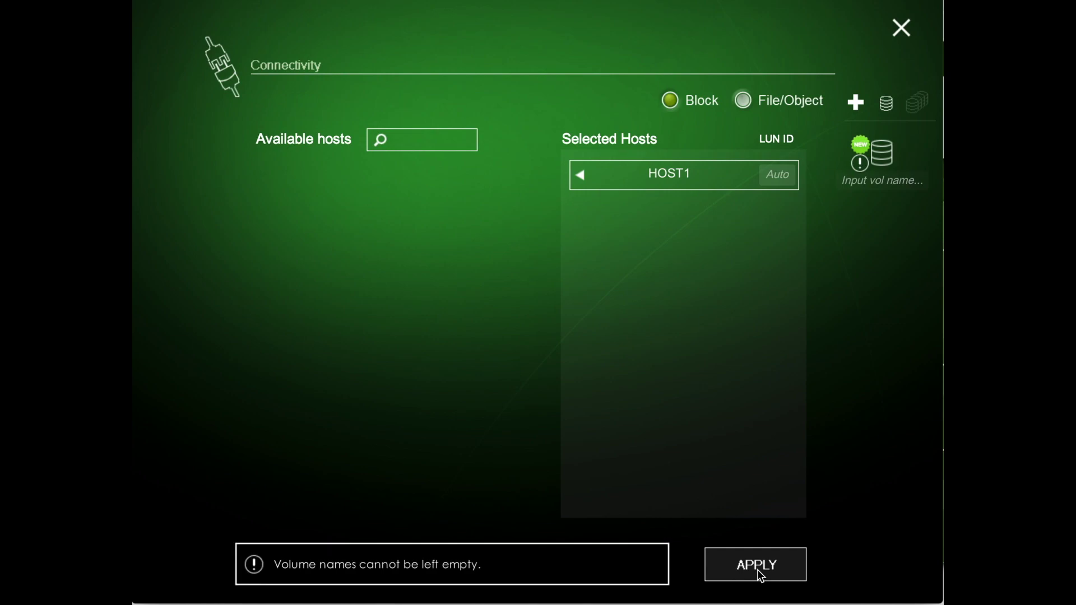
pyautogui.scroll(7, 474, 330)
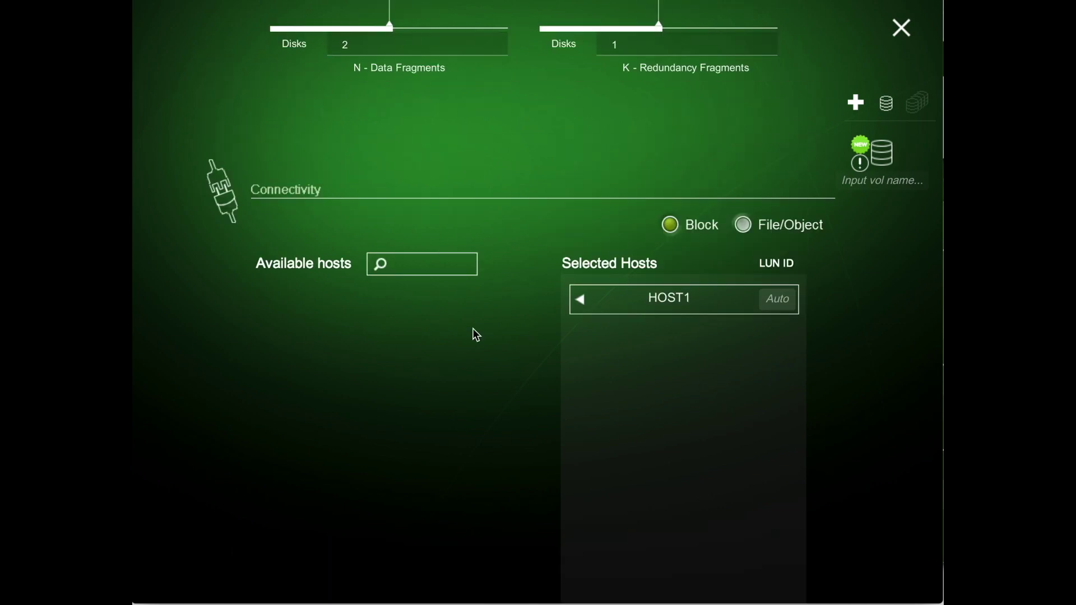
pyautogui.scroll(10, 475, 335)
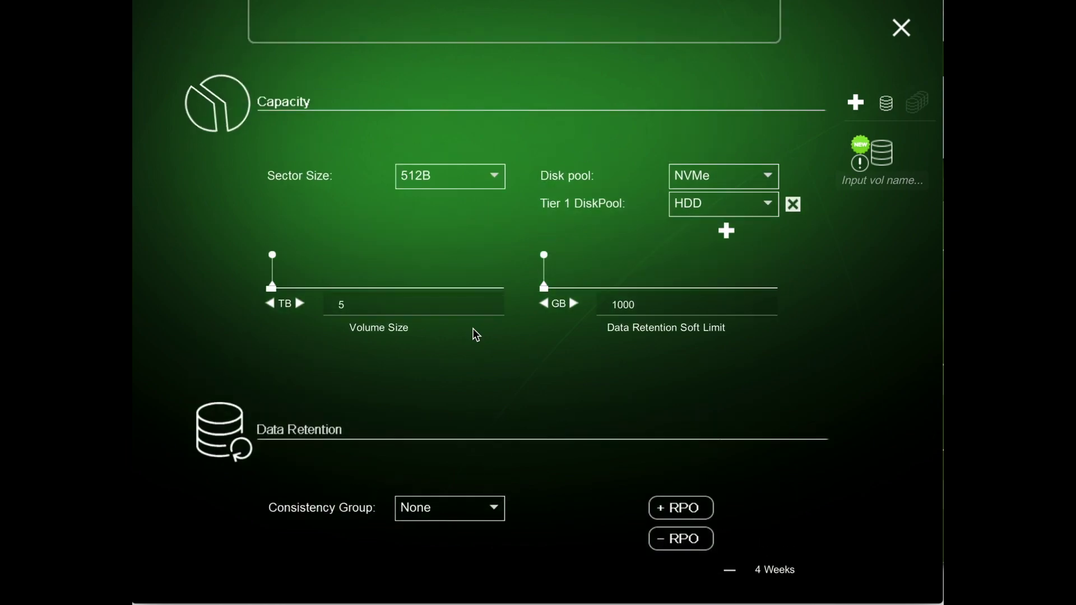
pyautogui.scroll(3, 474, 334)
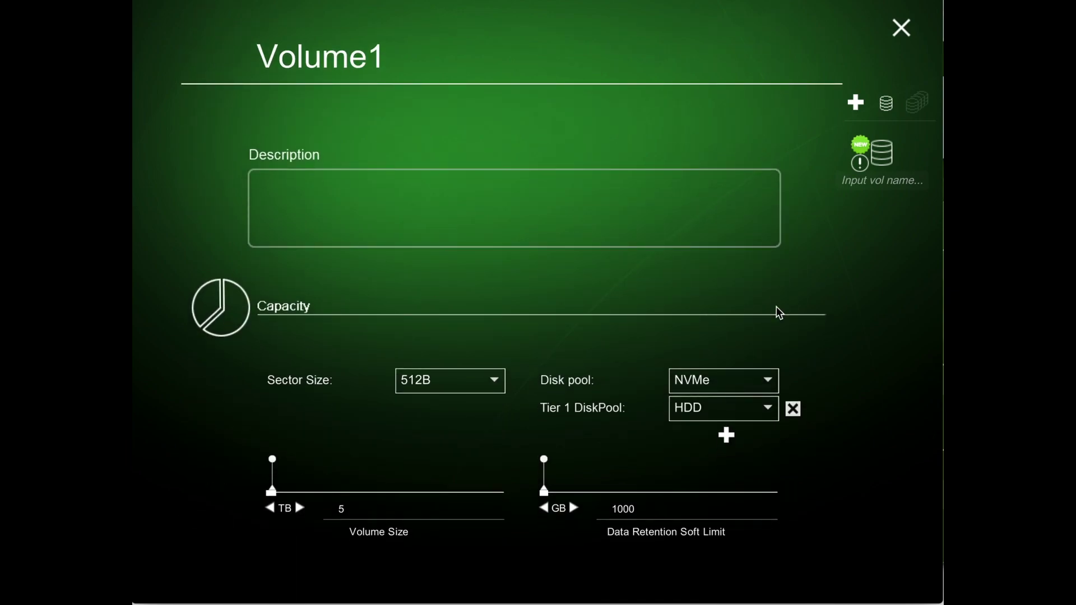
pyautogui.click(640, 202)
pyautogui.write('Volume 1')
pyautogui.scroll(-15, 641, 202)
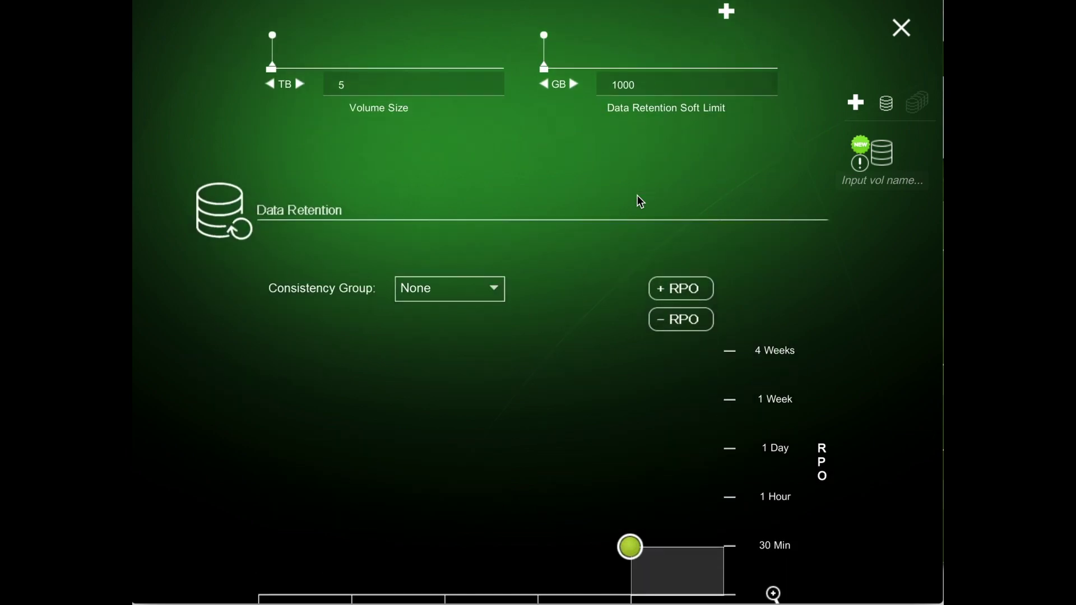
# - Create the volume with Block connectivity to HOST1, letting the system fill in its empty volume name automatically
pyautogui.scroll(-5, 639, 199)
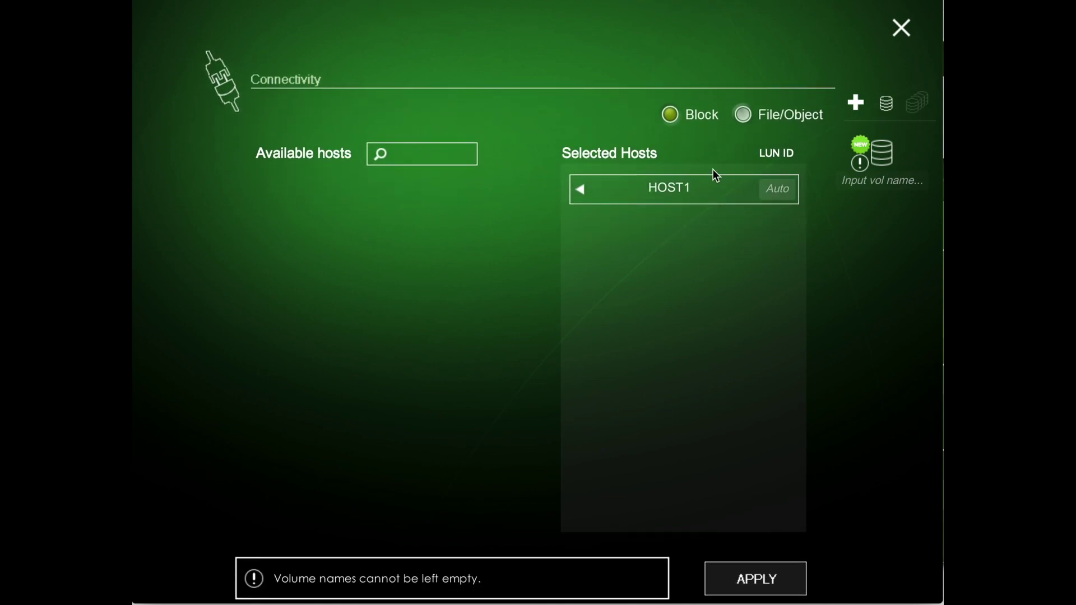
pyautogui.click(745, 115)
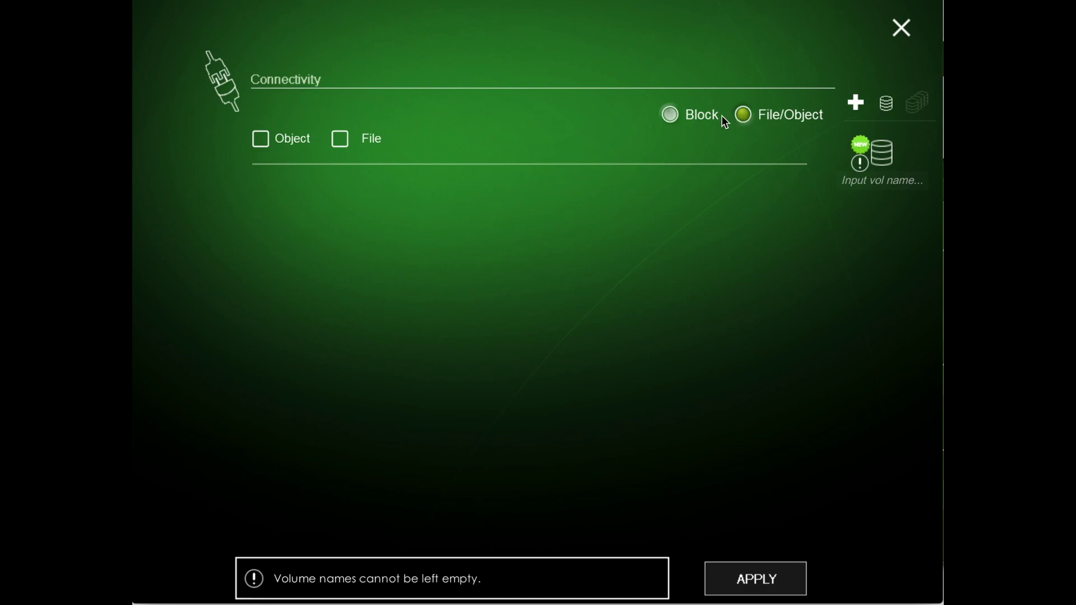
pyautogui.click(671, 118)
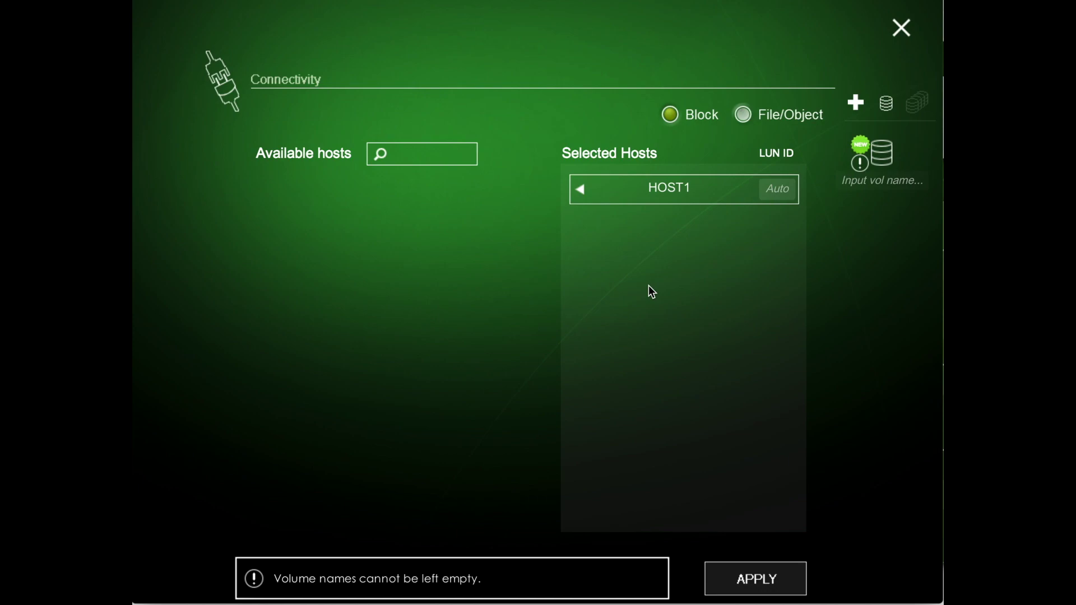
pyautogui.scroll(-2, 650, 290)
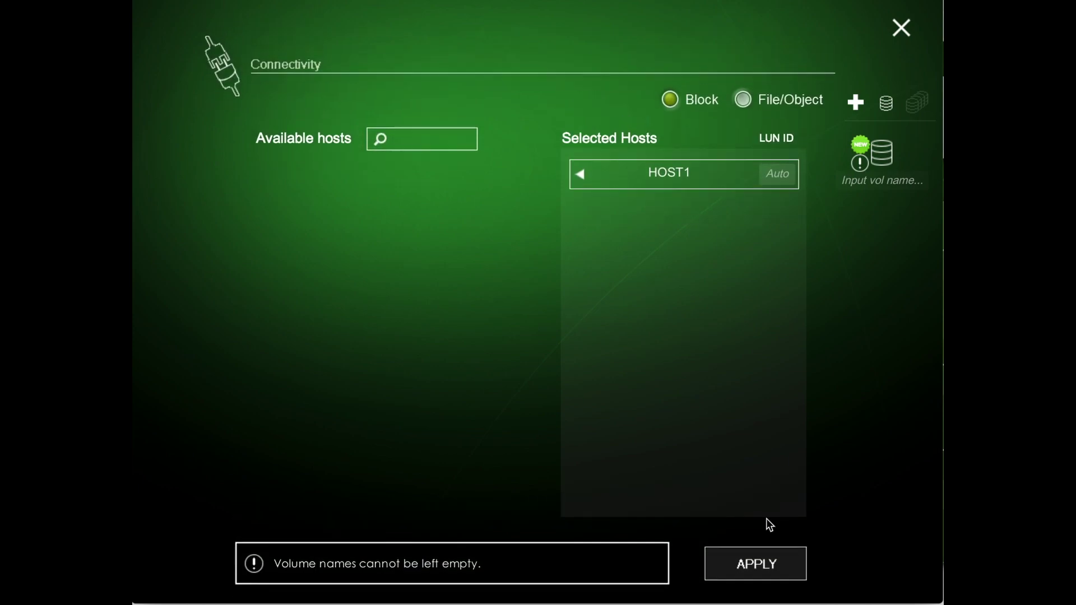
pyautogui.click(770, 569)
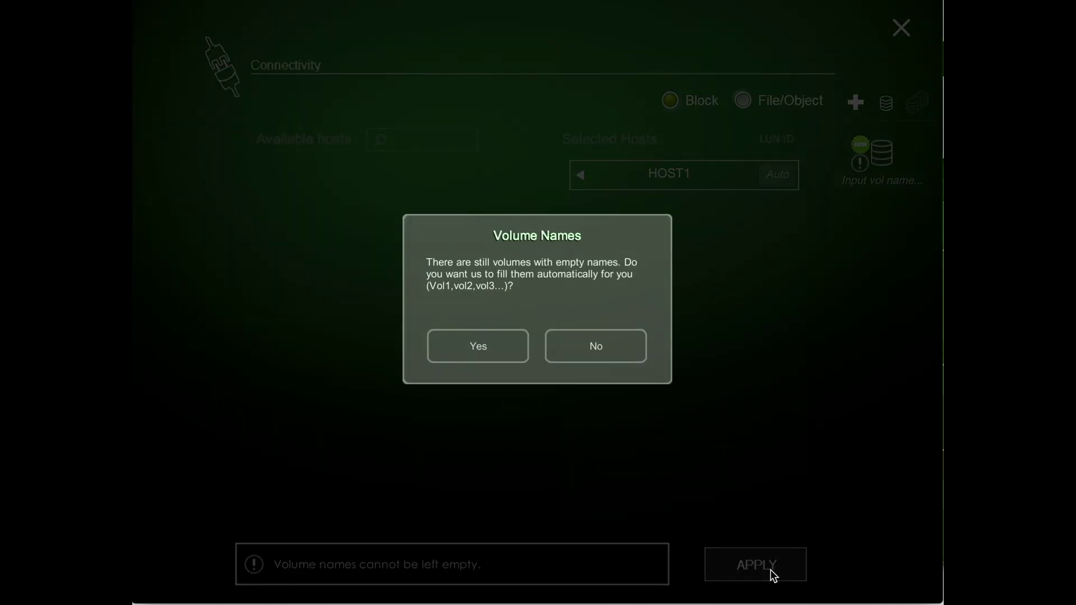
pyautogui.click(483, 343)
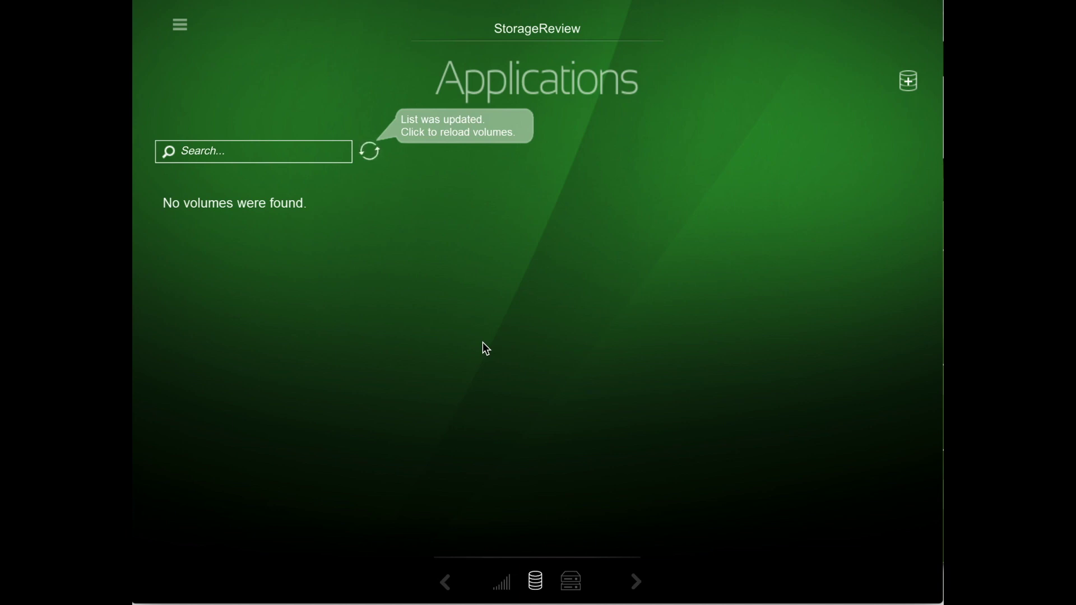
# - Reload the volume list and try to show live IOPS statistics in Volume1's performance charts
pyautogui.click(371, 156)
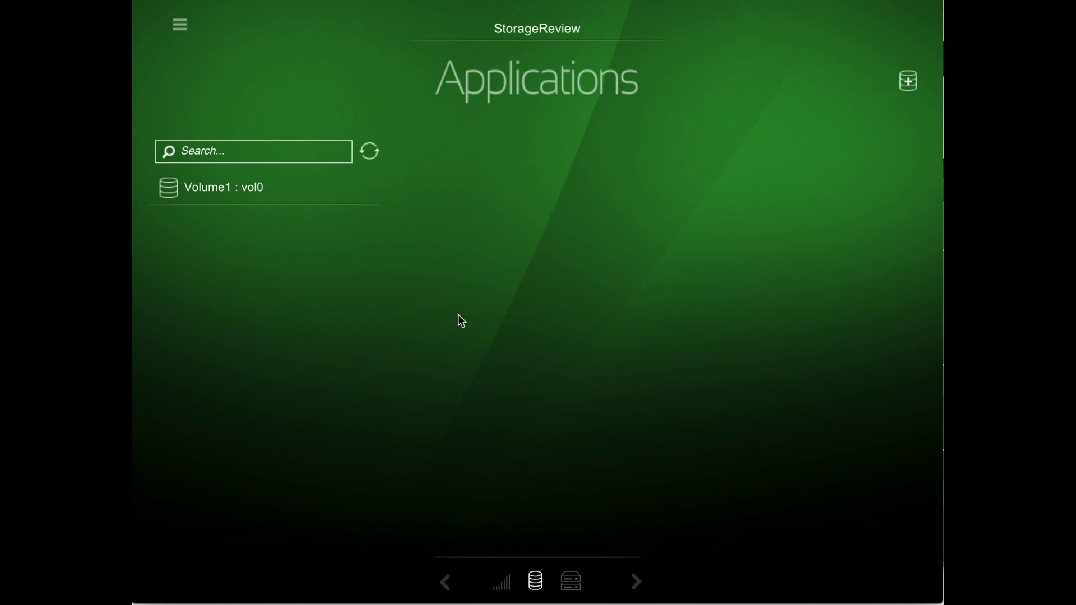
pyautogui.click(283, 195)
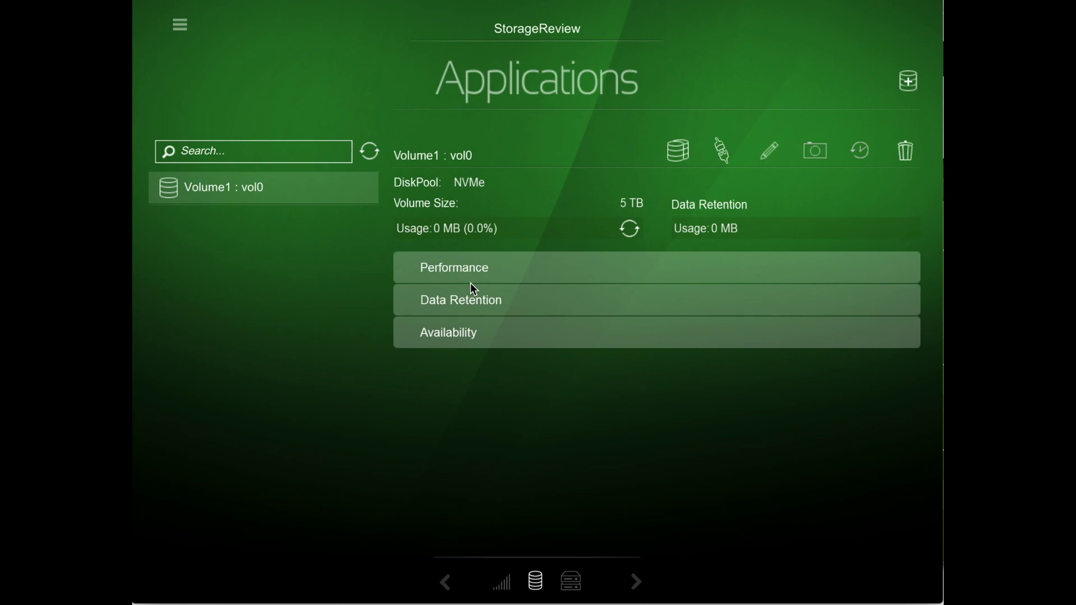
pyautogui.click(462, 266)
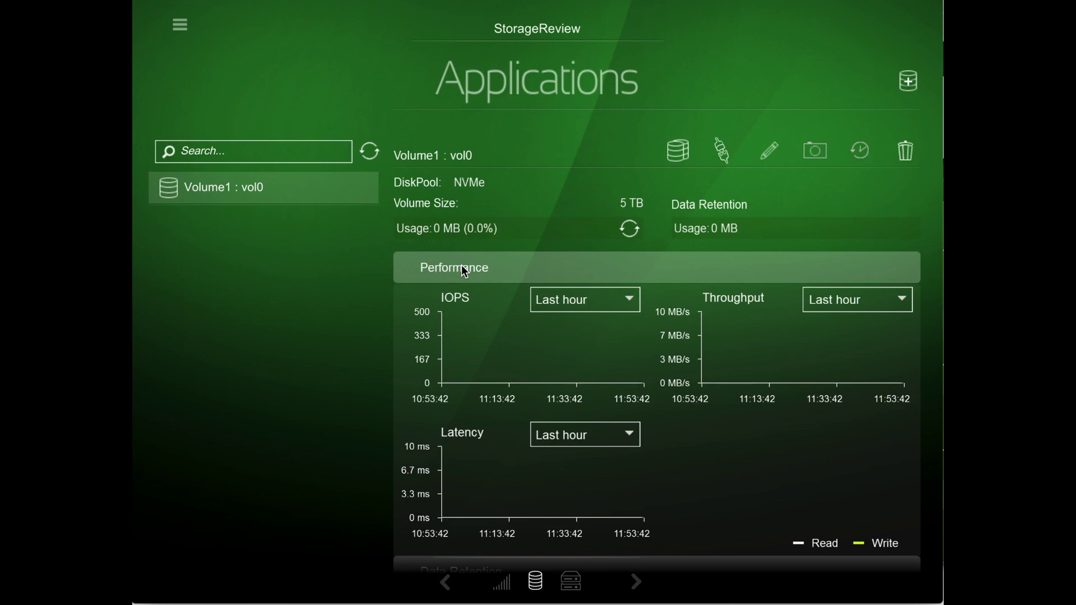
pyautogui.click(568, 303)
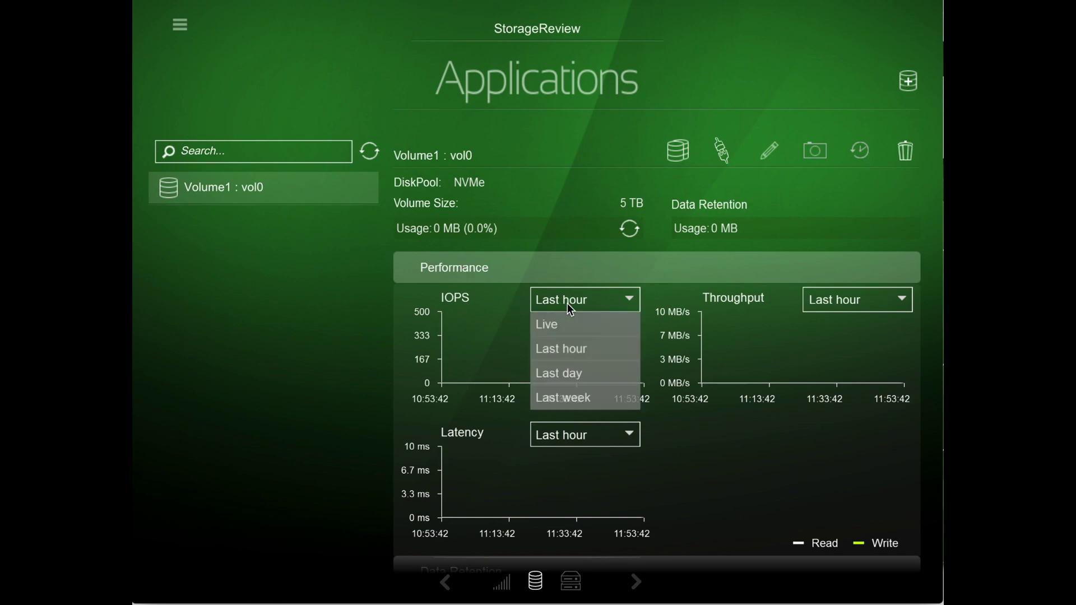
pyautogui.click(562, 321)
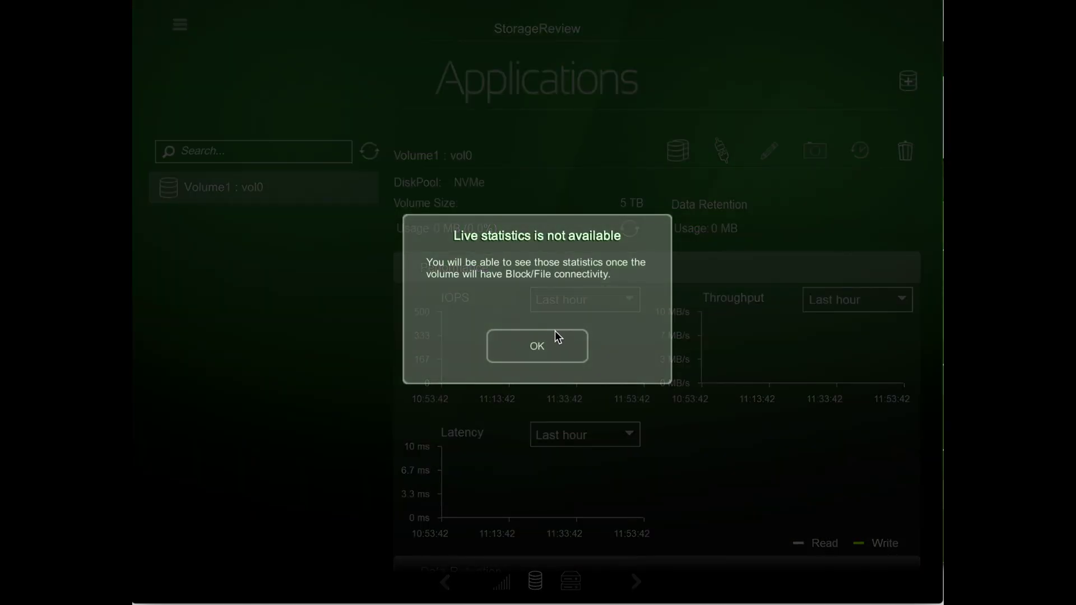
pyautogui.click(546, 357)
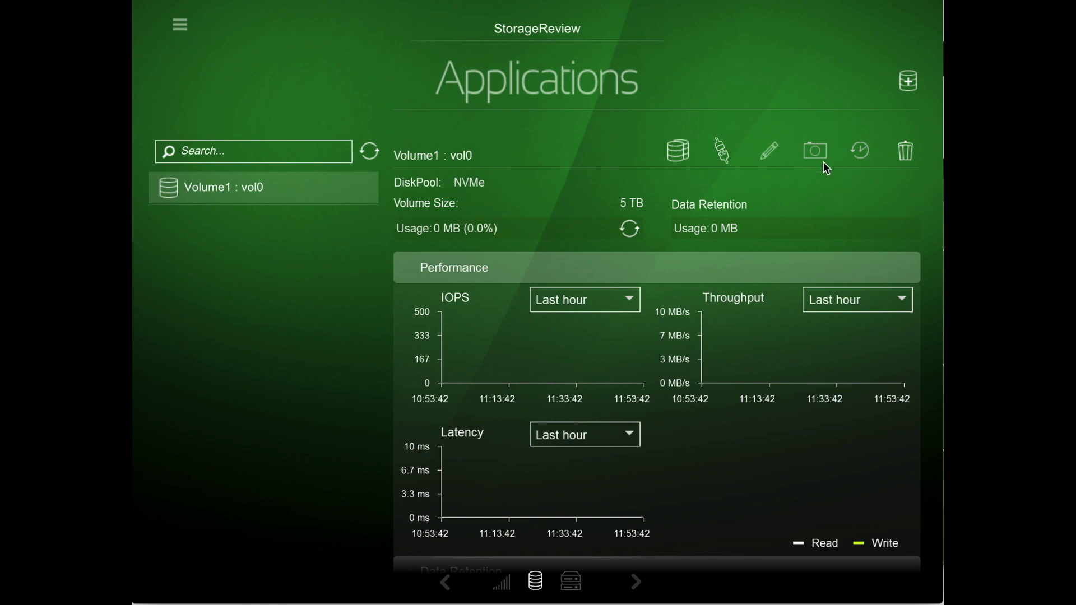
# - Check Volume1's connectivity, assign HOST1 as its selected block host with LUN ID Auto, and apply the change
pyautogui.click(719, 152)
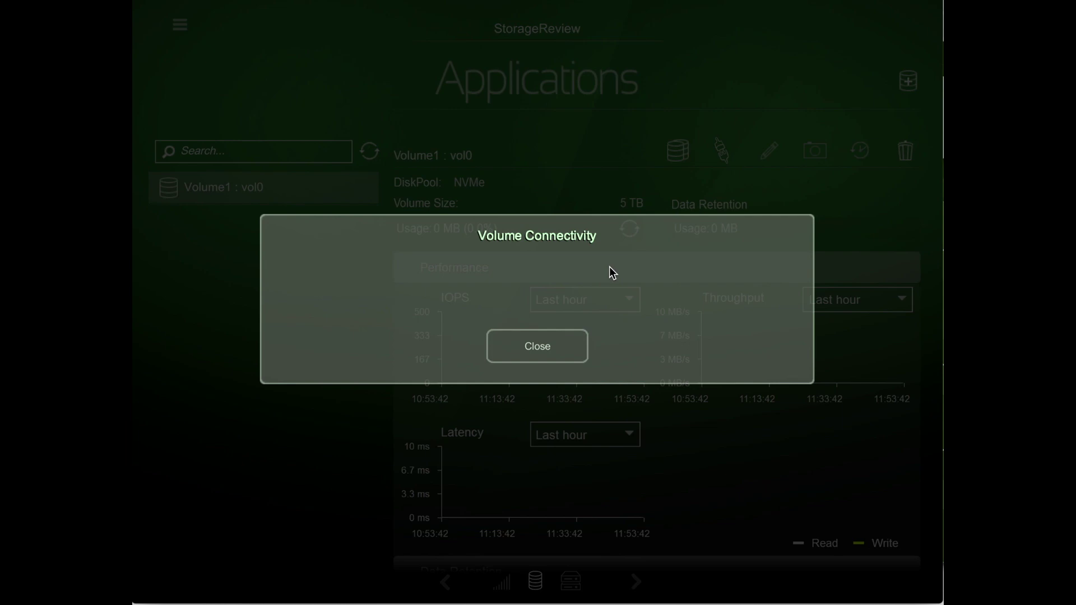
pyautogui.click(558, 345)
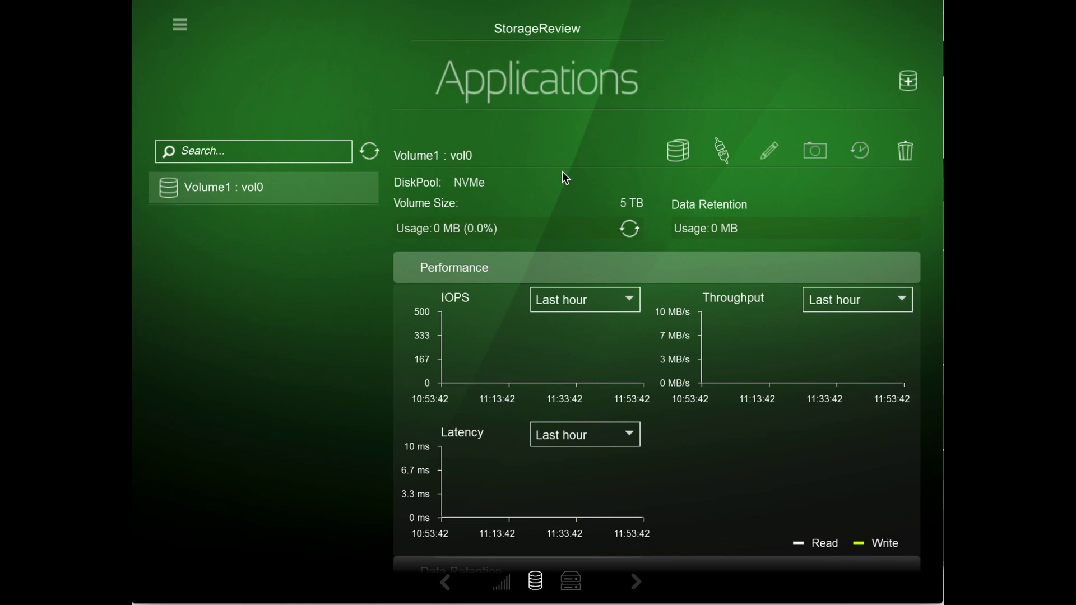
pyautogui.click(773, 152)
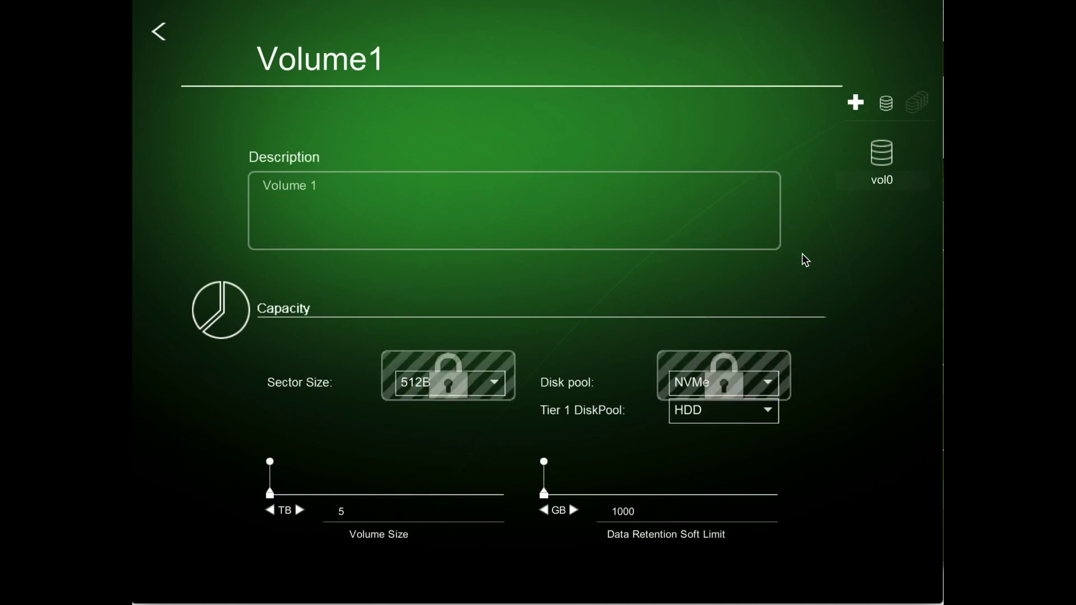
pyautogui.scroll(-10, 802, 259)
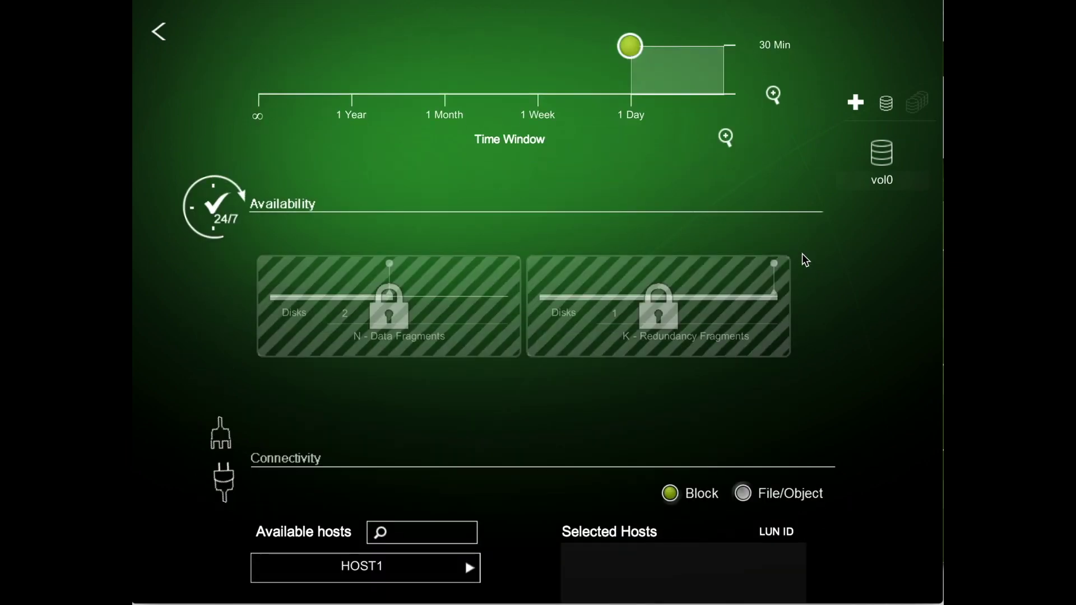
pyautogui.scroll(-5, 805, 260)
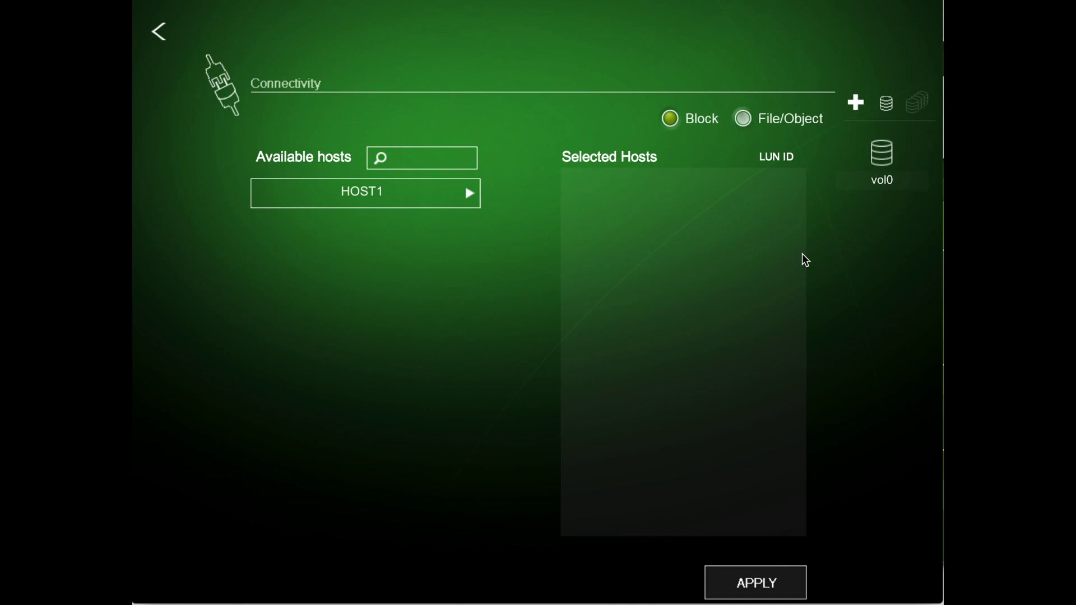
pyautogui.click(470, 194)
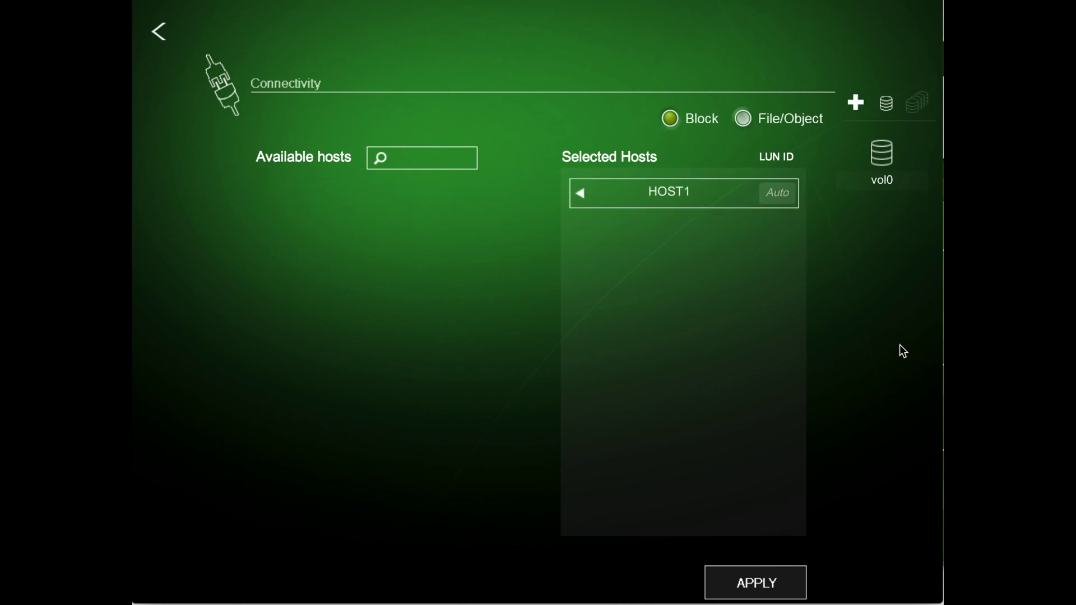
pyautogui.click(777, 588)
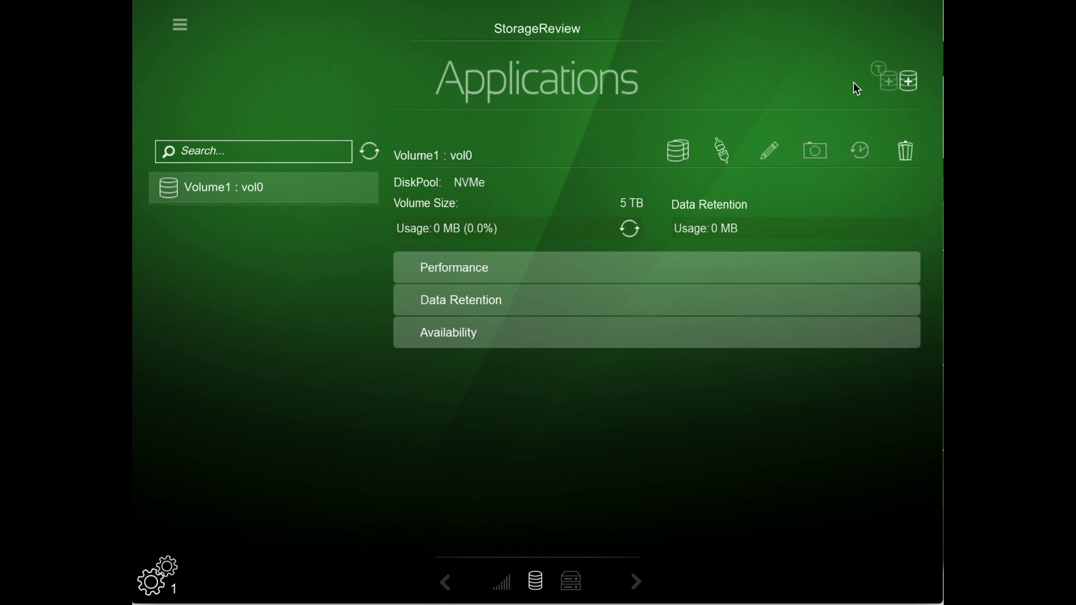
# - Start a new application volume with a 512B sector size and the NVMe disk pool
pyautogui.click(910, 85)
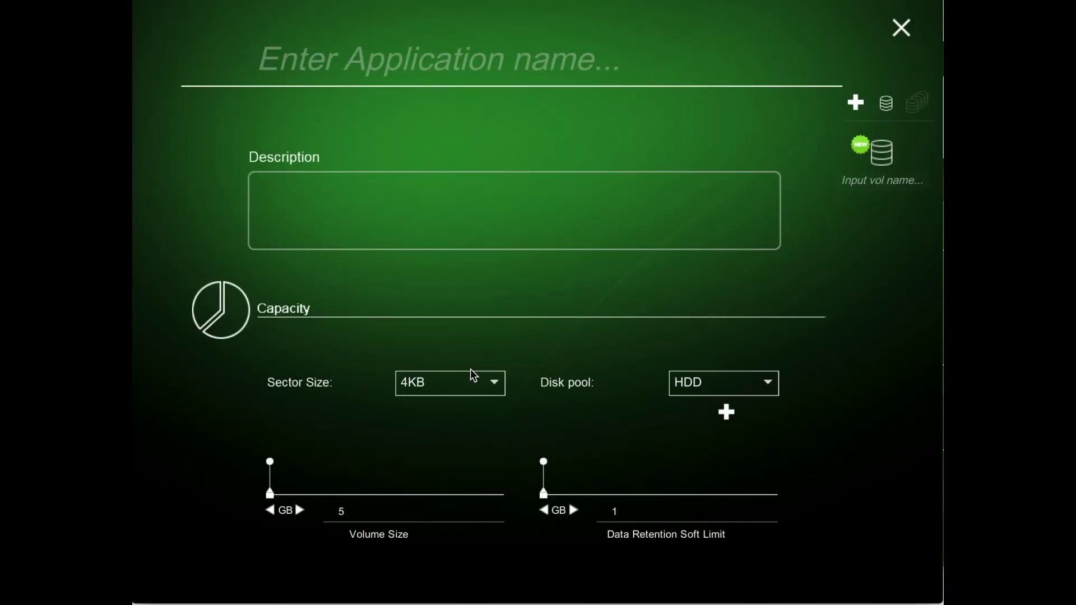
pyautogui.click(463, 387)
pyautogui.click(443, 408)
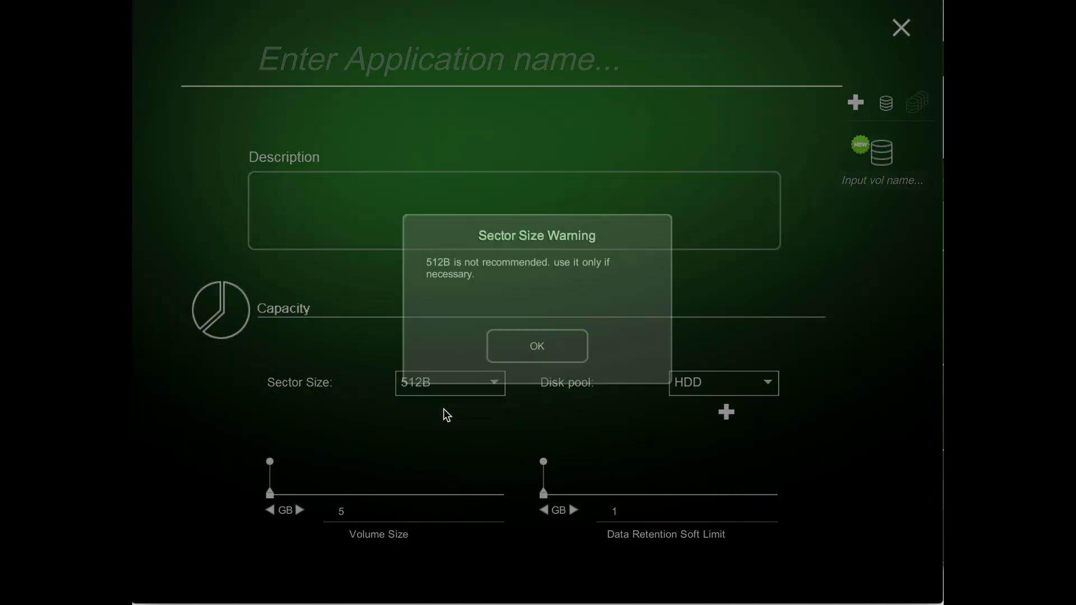
pyautogui.click(528, 353)
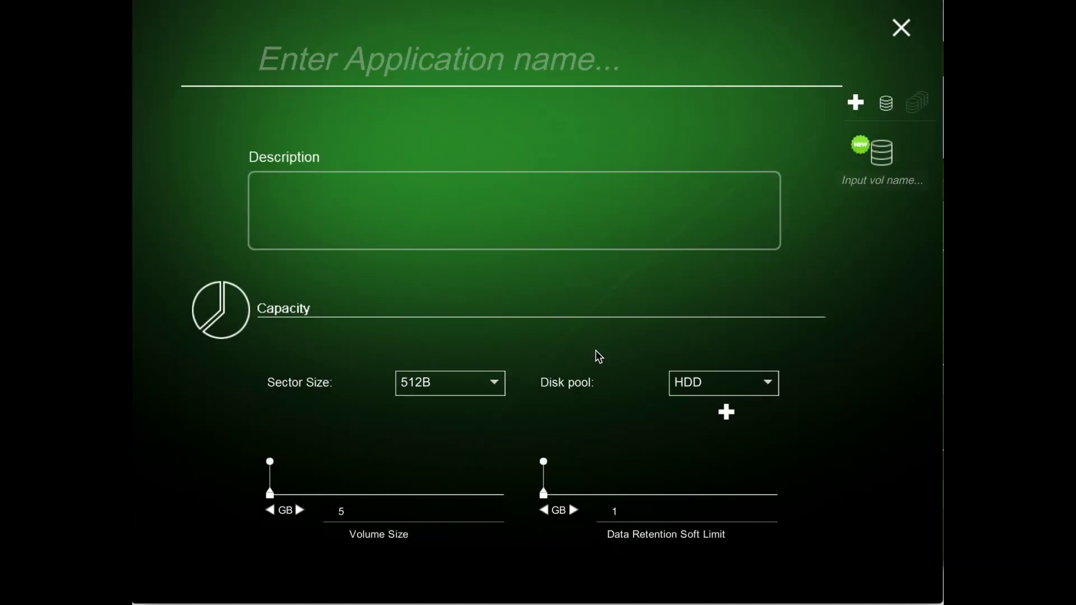
pyautogui.click(715, 384)
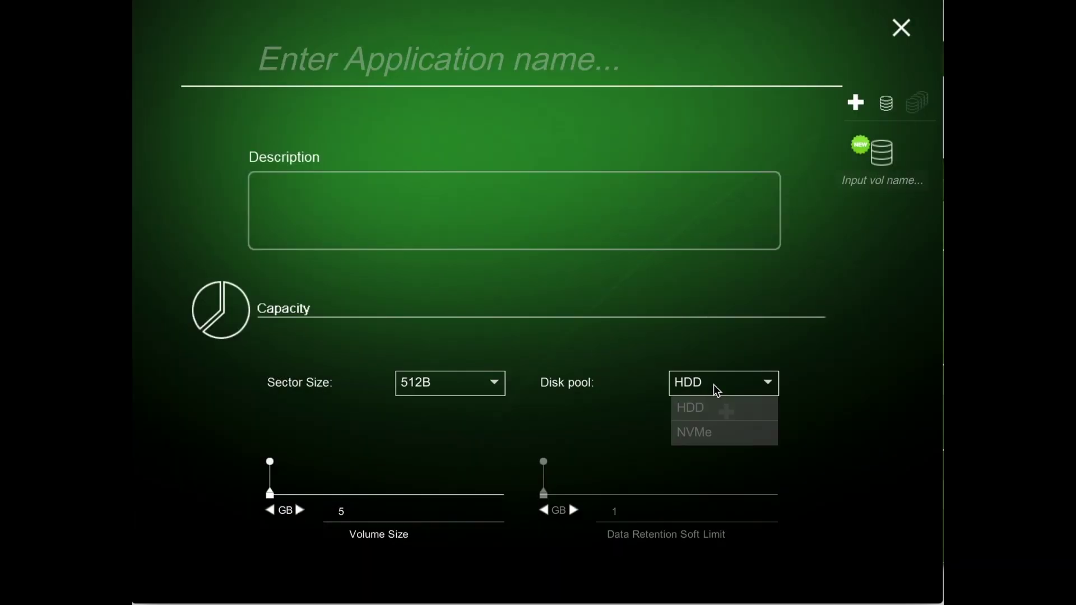
pyautogui.click(704, 435)
# - Name the new application Volume2 and enter "Volume 2" as its description
pyautogui.click(533, 72)
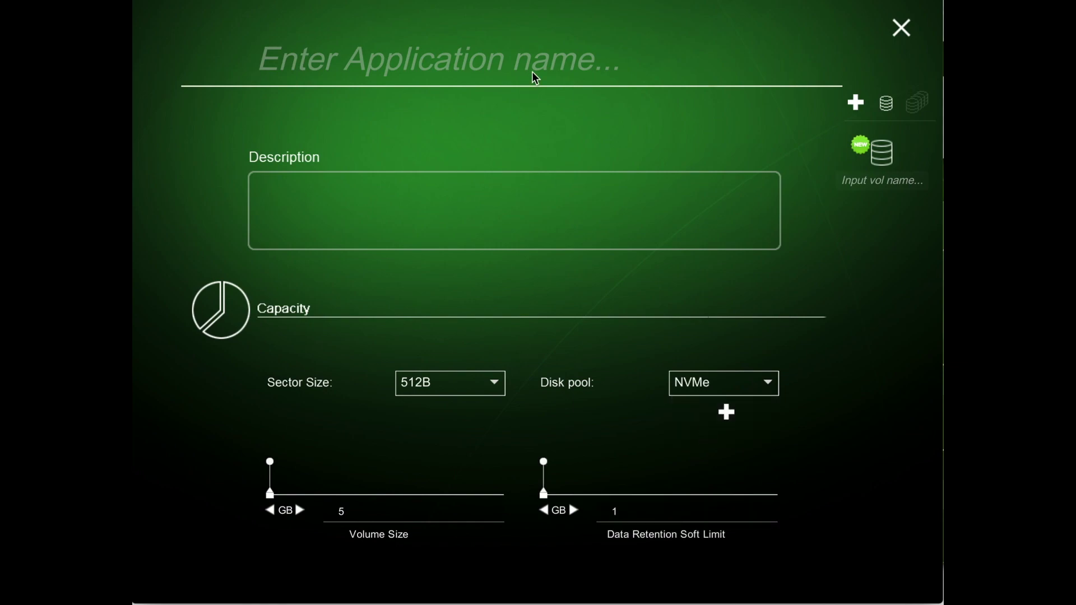
pyautogui.write('Volune')
pyautogui.press('BackSpace')
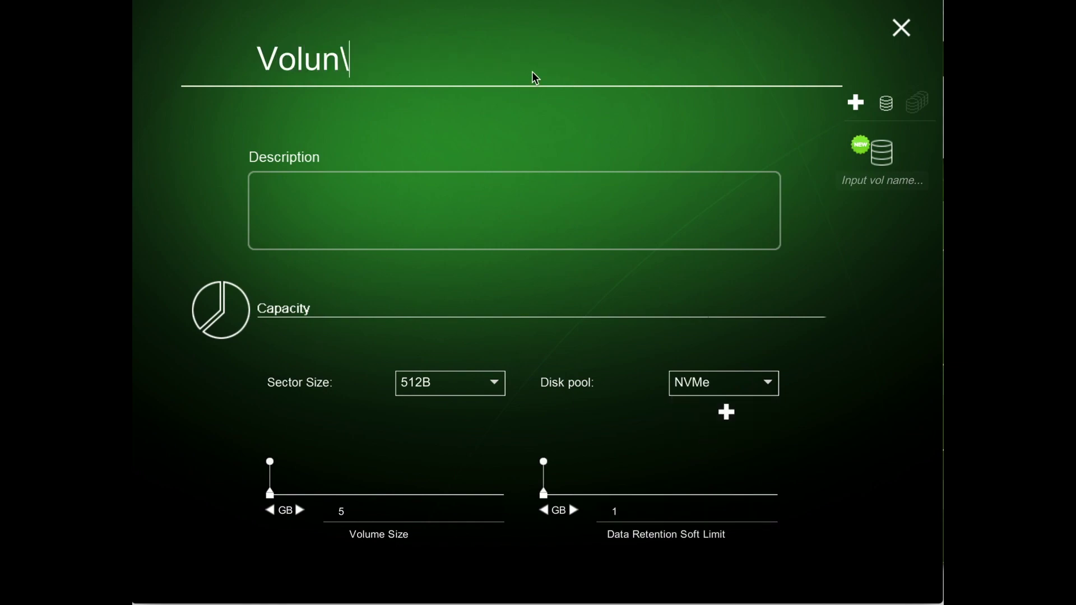
pyautogui.press('BackSpace')
pyautogui.write('me2')
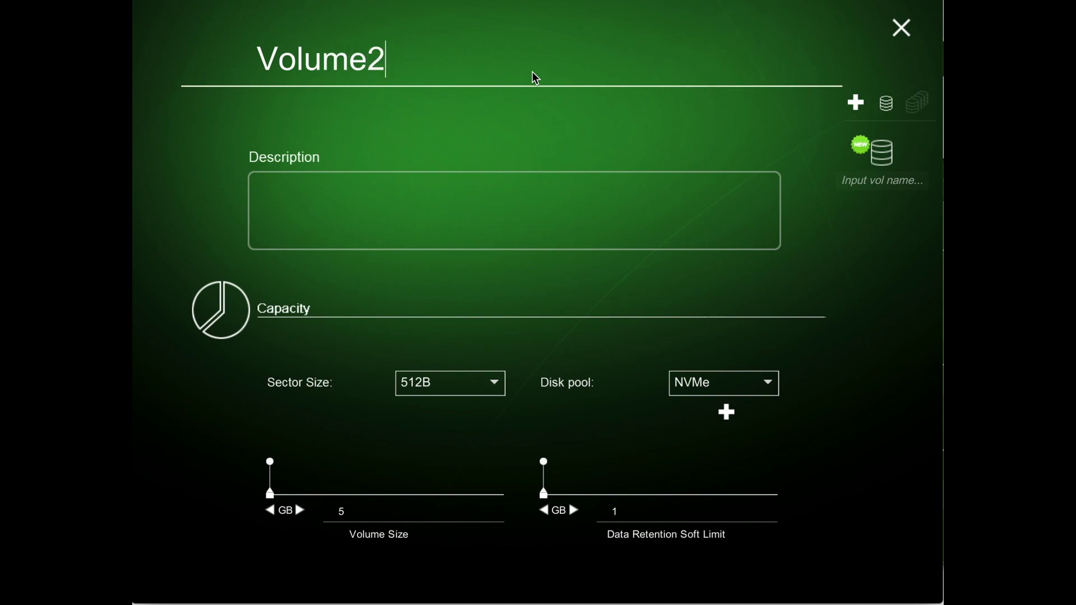
pyautogui.click(489, 216)
pyautogui.write('Volume 2')
# - Set the volume size to 1 TB with a 100 GB data retention soft limit, and name the volume vol2
pyautogui.click(299, 511)
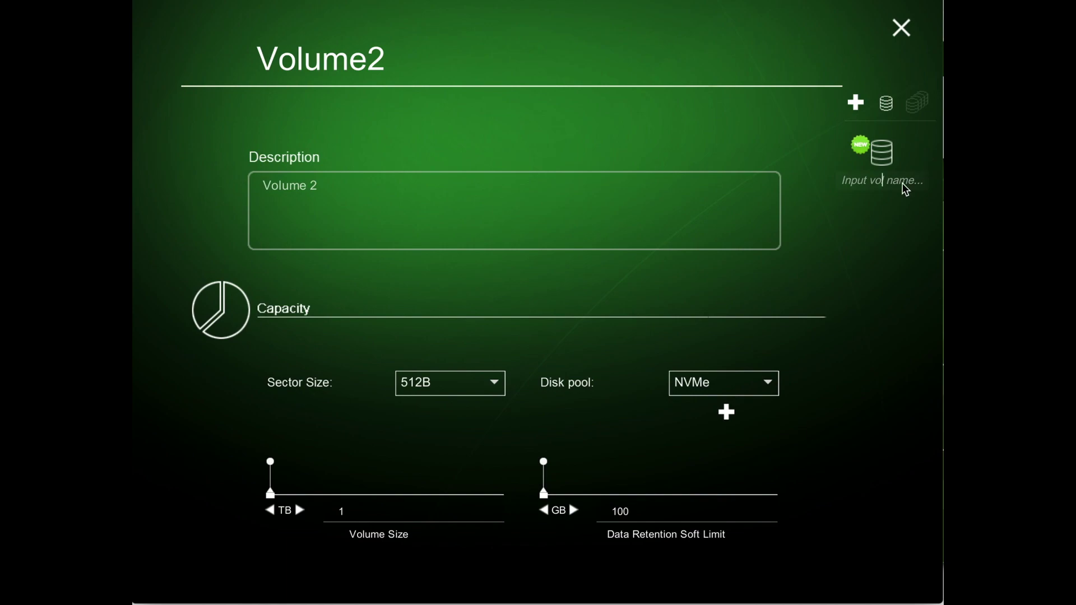
pyautogui.write('vol2')
pyautogui.press('Return')
# - Add an RPO point at 30 Min and 1 Day to vol2's data retention chart
pyautogui.scroll(-10, 877, 221)
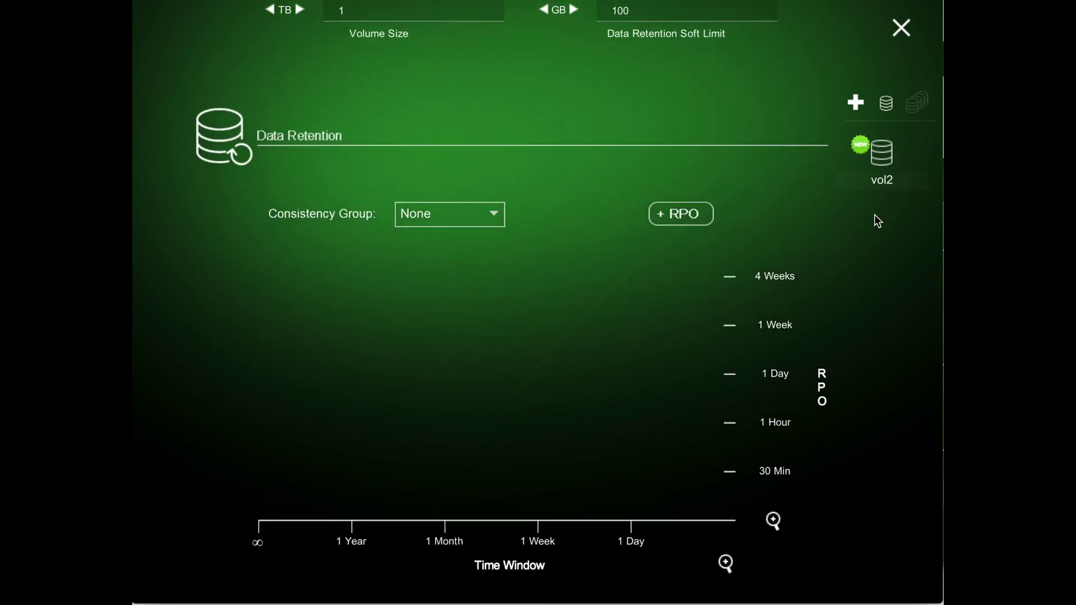
pyautogui.click(685, 177)
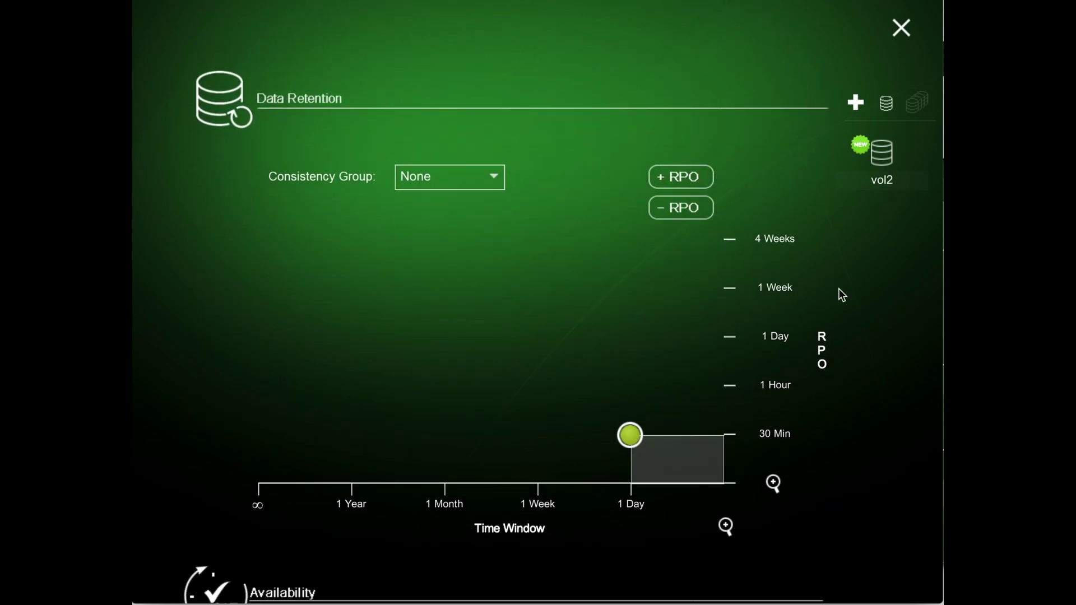
pyautogui.scroll(-10, 842, 296)
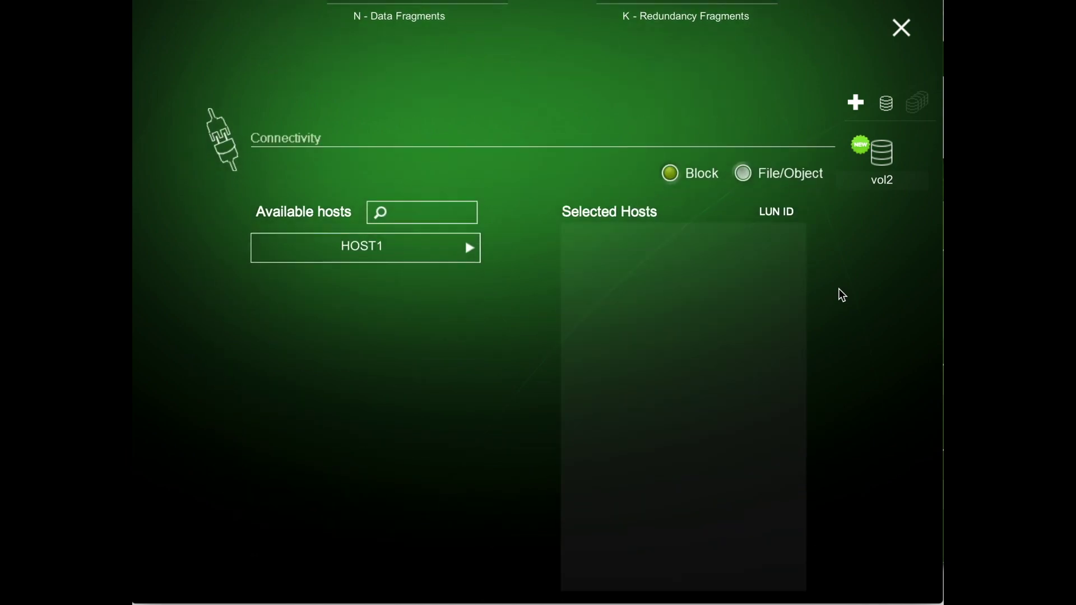
# - Switch vol2's connectivity to File on the STORNAS NAS server and add a share using the NFS protocol
pyautogui.scroll(-1, 843, 296)
pyautogui.click(744, 138)
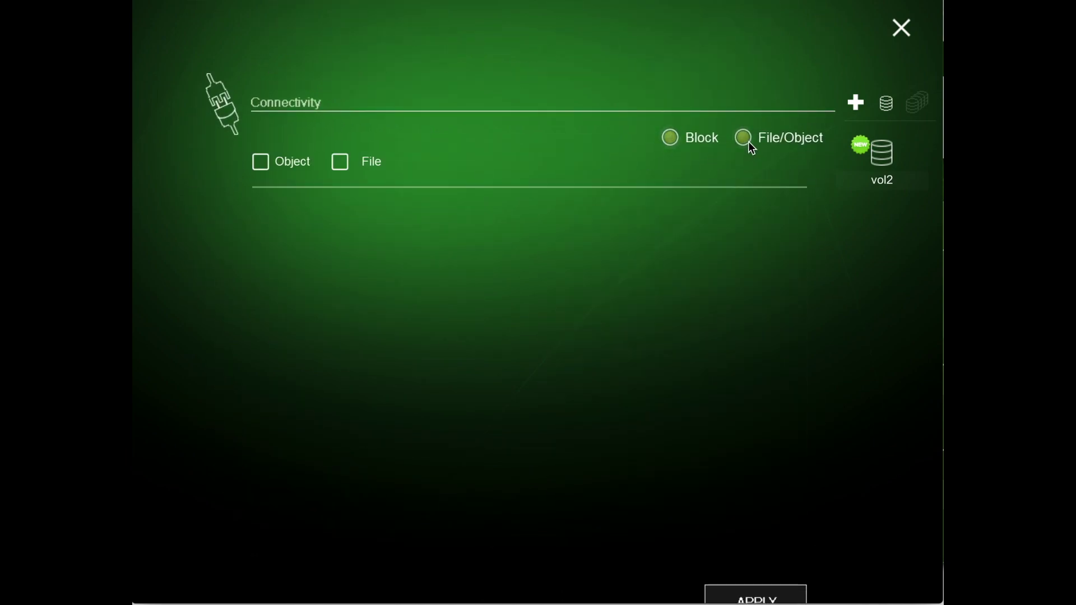
pyautogui.click(340, 164)
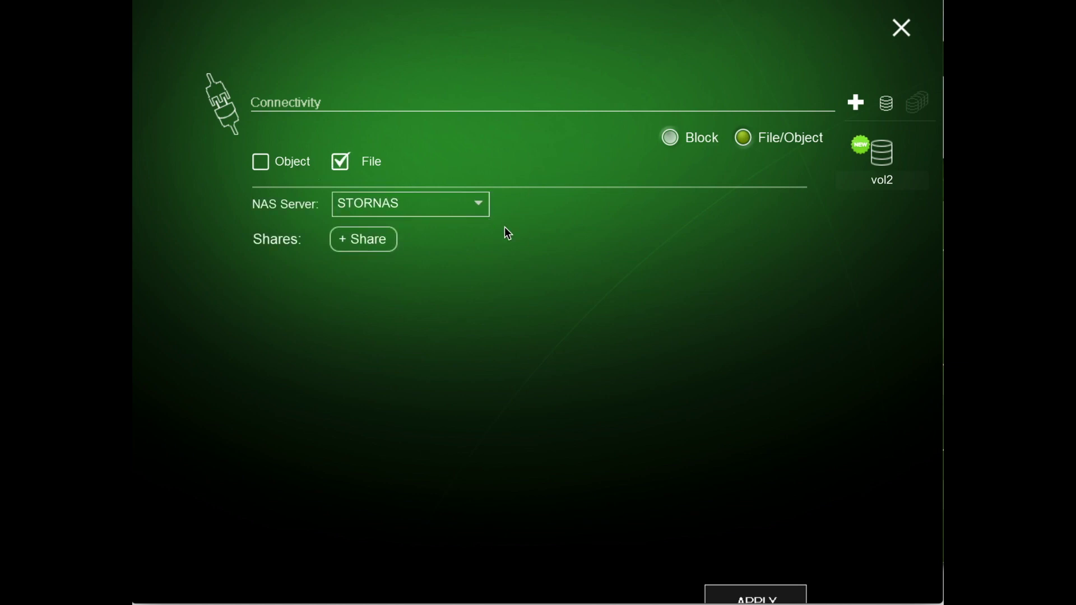
pyautogui.click(346, 247)
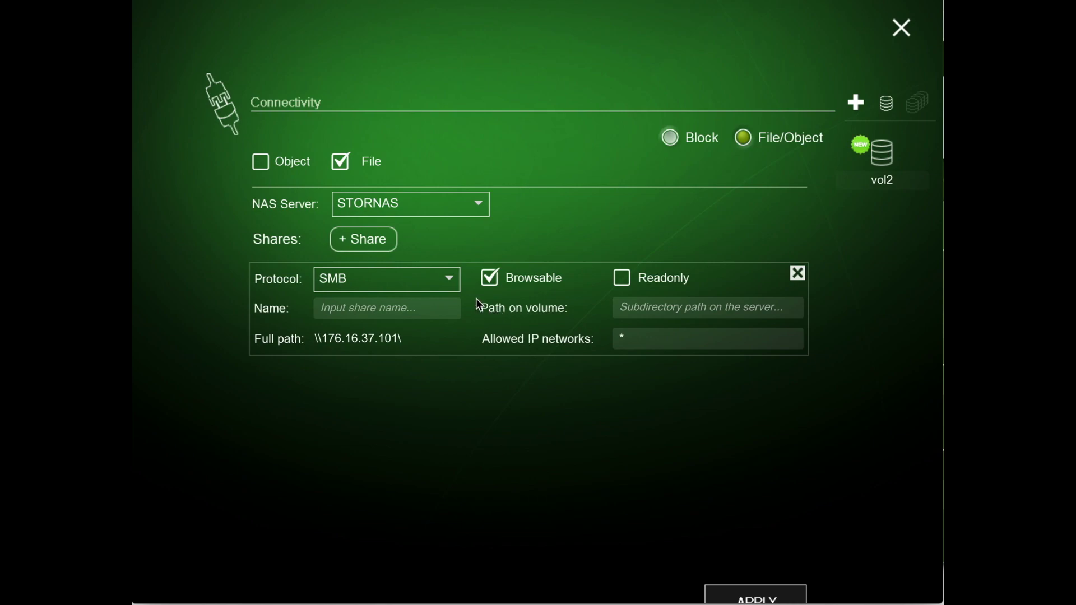
pyautogui.click(455, 276)
pyautogui.click(421, 325)
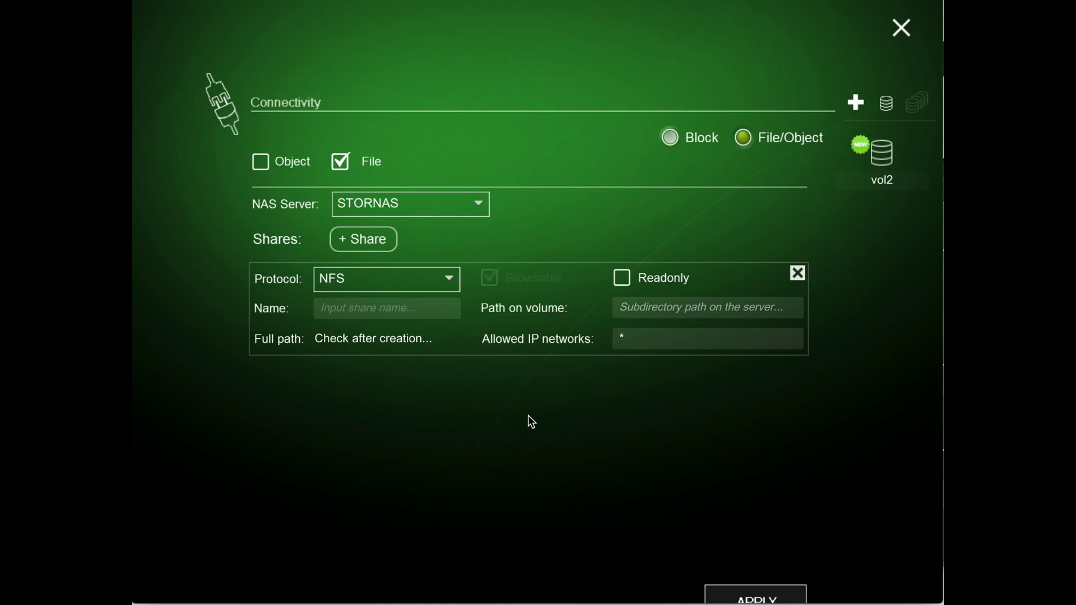
pyautogui.scroll(-1, 574, 447)
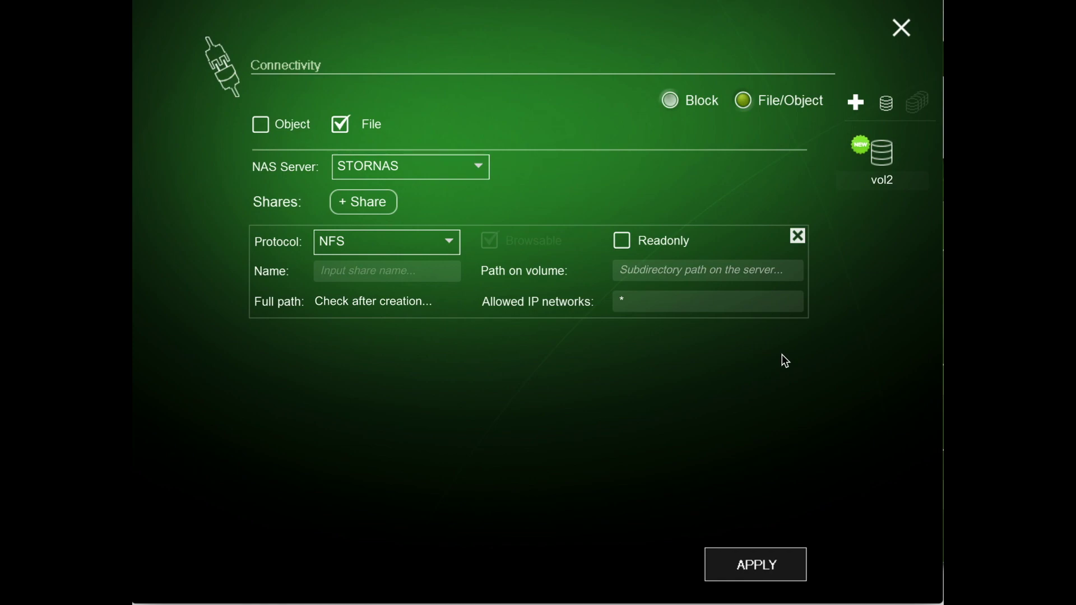
pyautogui.click(343, 204)
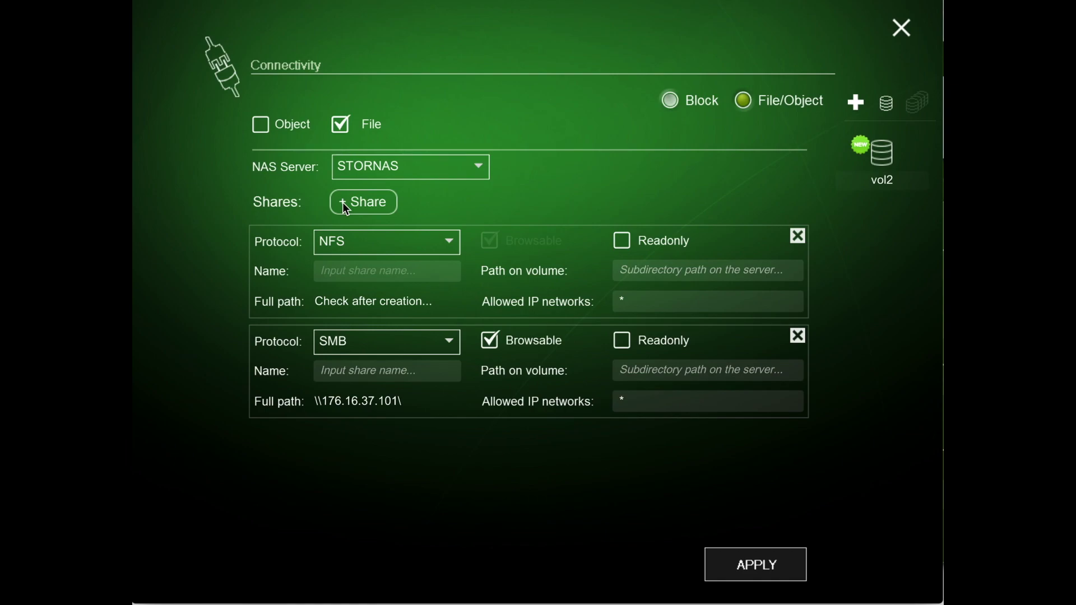
pyautogui.click(263, 126)
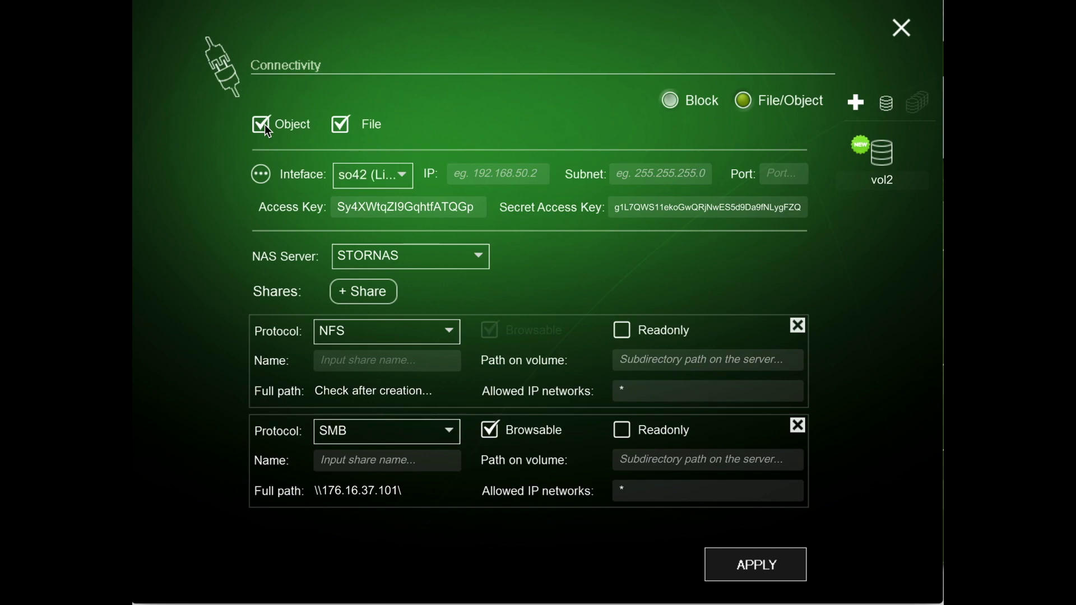
pyautogui.click(262, 124)
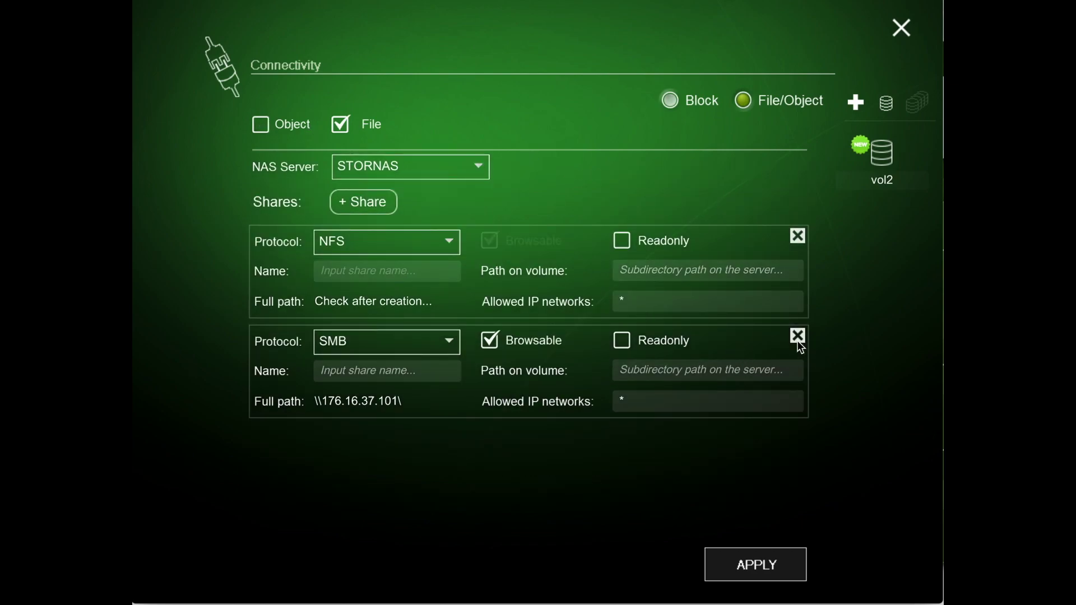
pyautogui.click(799, 337)
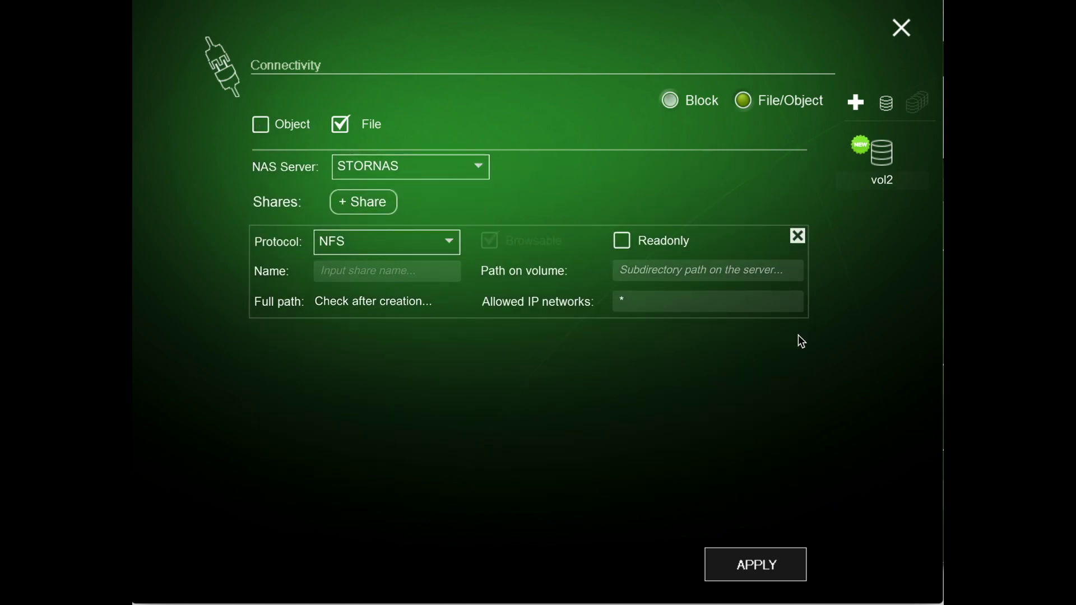
# - Name the NFS share nfs1 and apply the settings to create the new volume
pyautogui.click(768, 563)
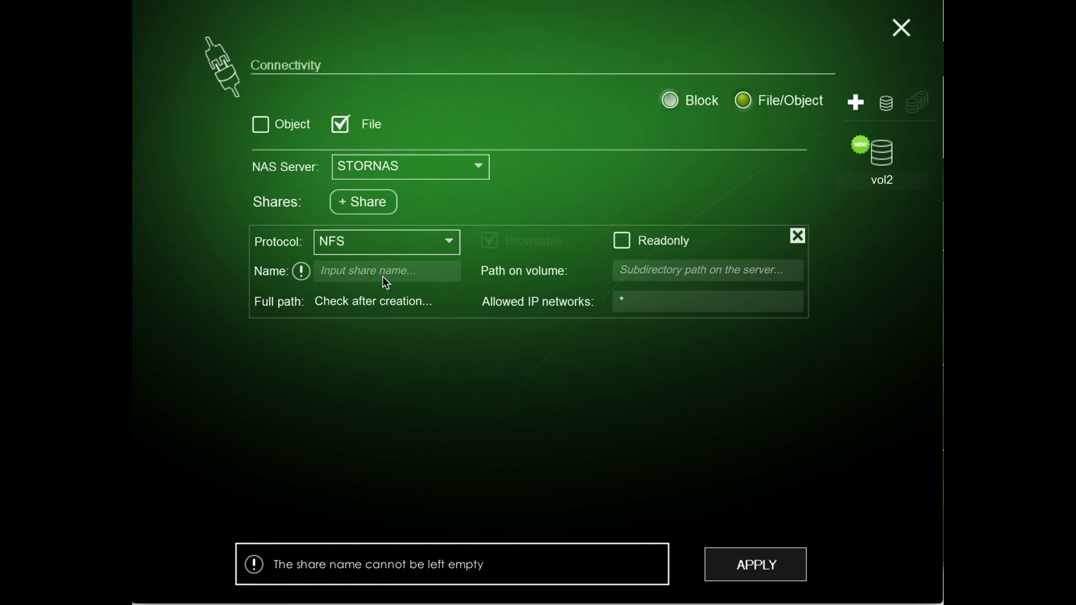
pyautogui.write('nfs1')
pyautogui.click(748, 567)
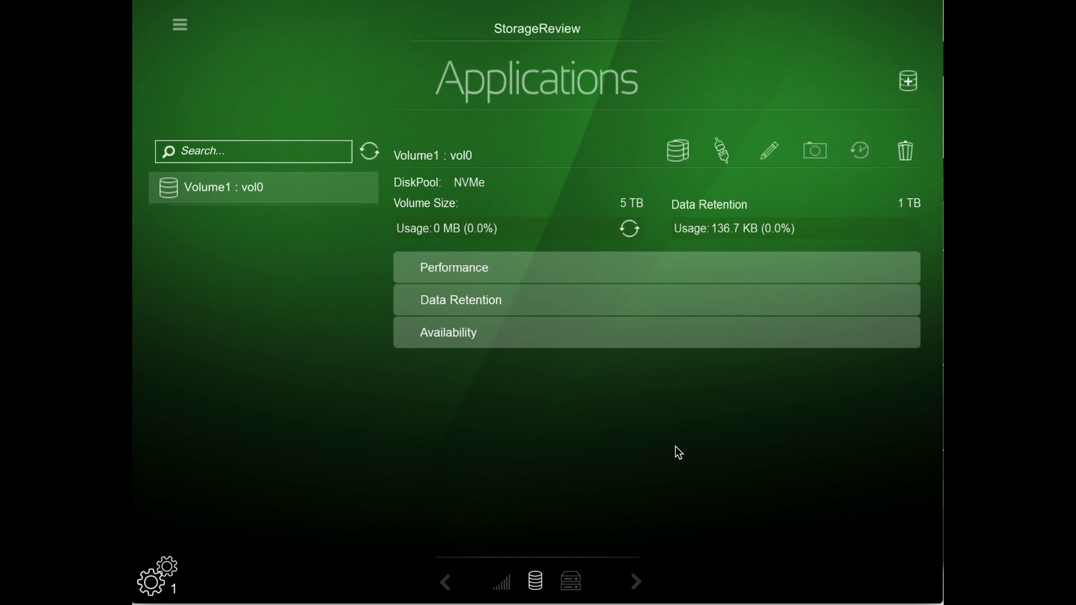
# - Reload the application volume list and review the share connectivity details of vol2
pyautogui.click(371, 157)
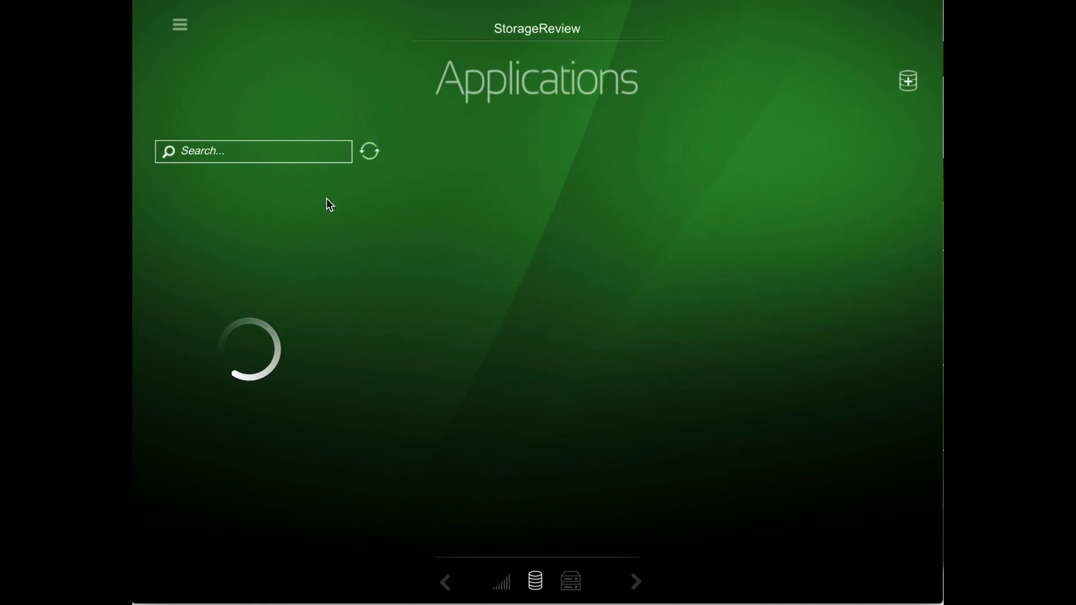
pyautogui.click(261, 219)
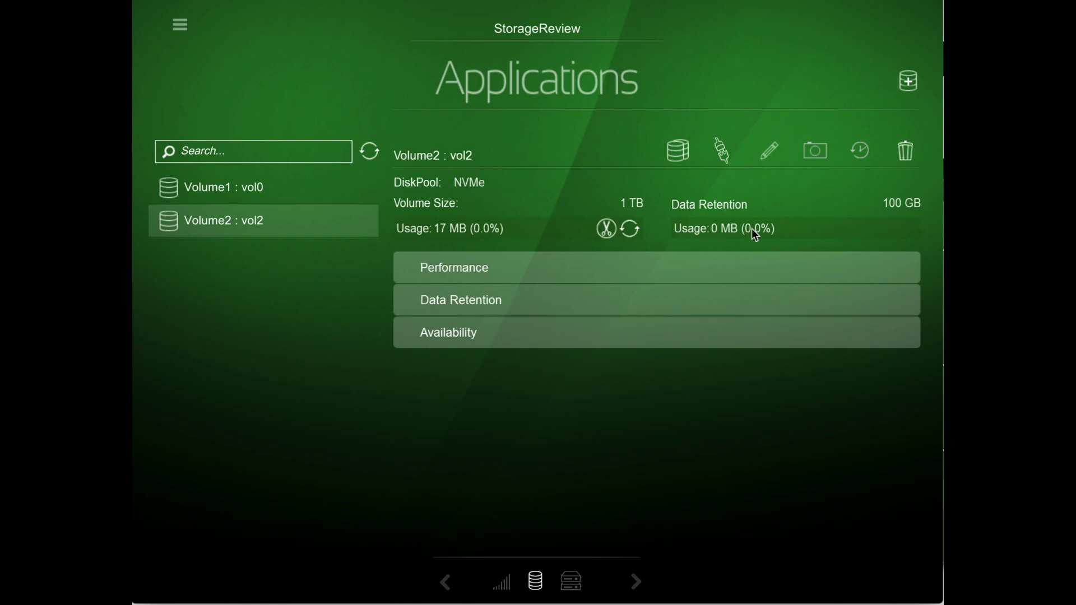
pyautogui.click(724, 150)
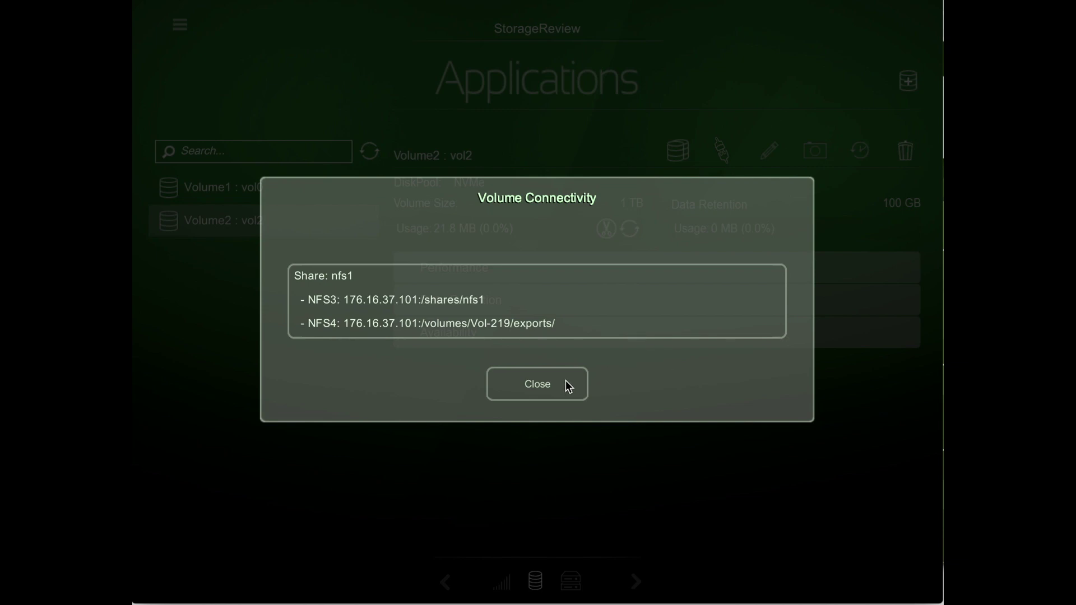
pyautogui.click(535, 386)
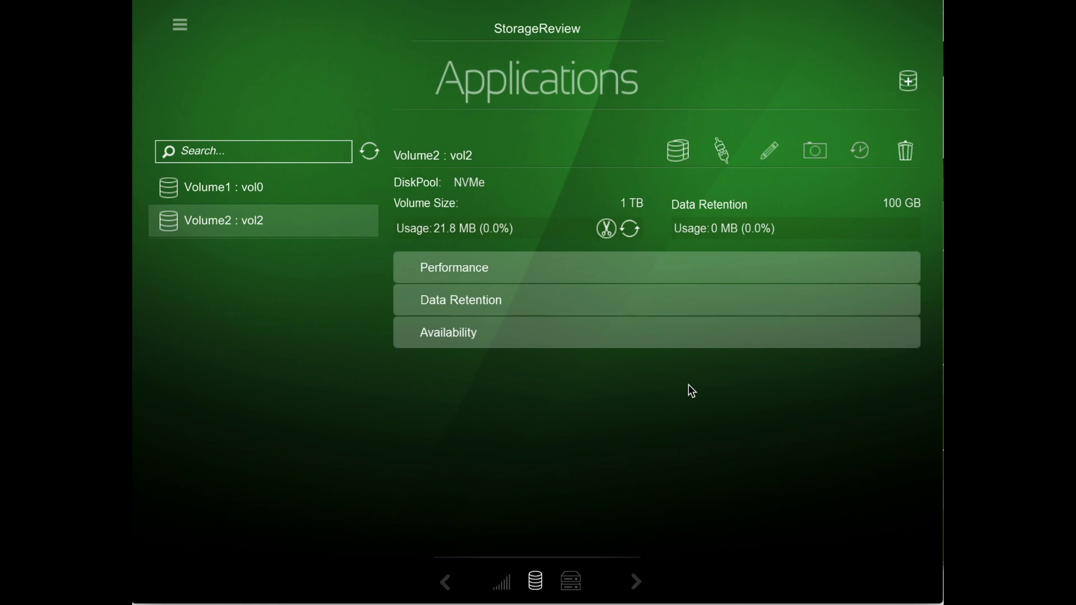
# - Show vol2's performance charts with IOPS and Throughput set to Live
pyautogui.click(499, 266)
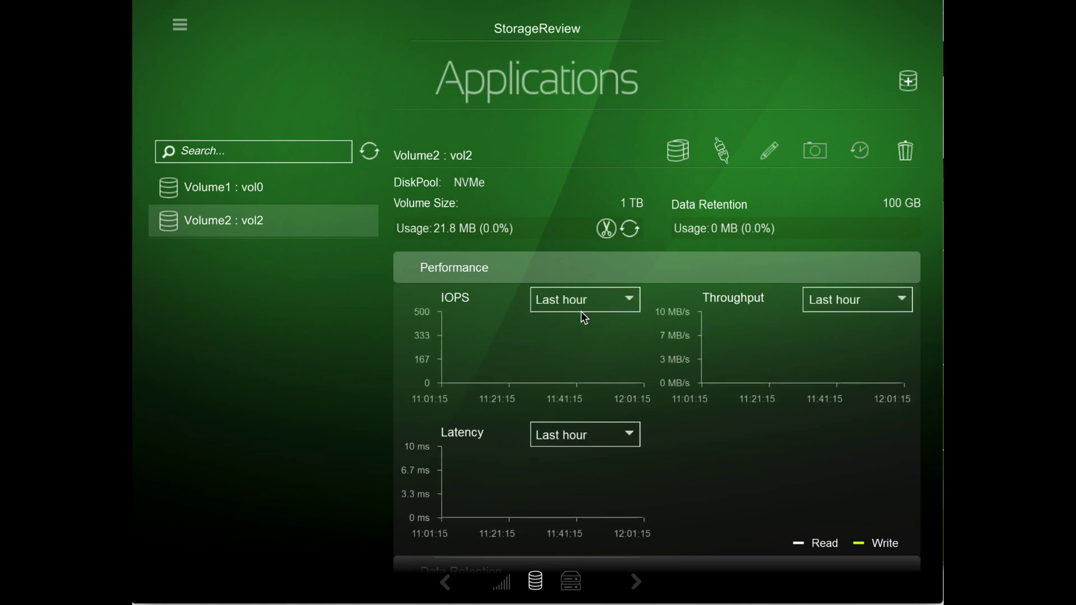
pyautogui.click(581, 310)
pyautogui.click(587, 322)
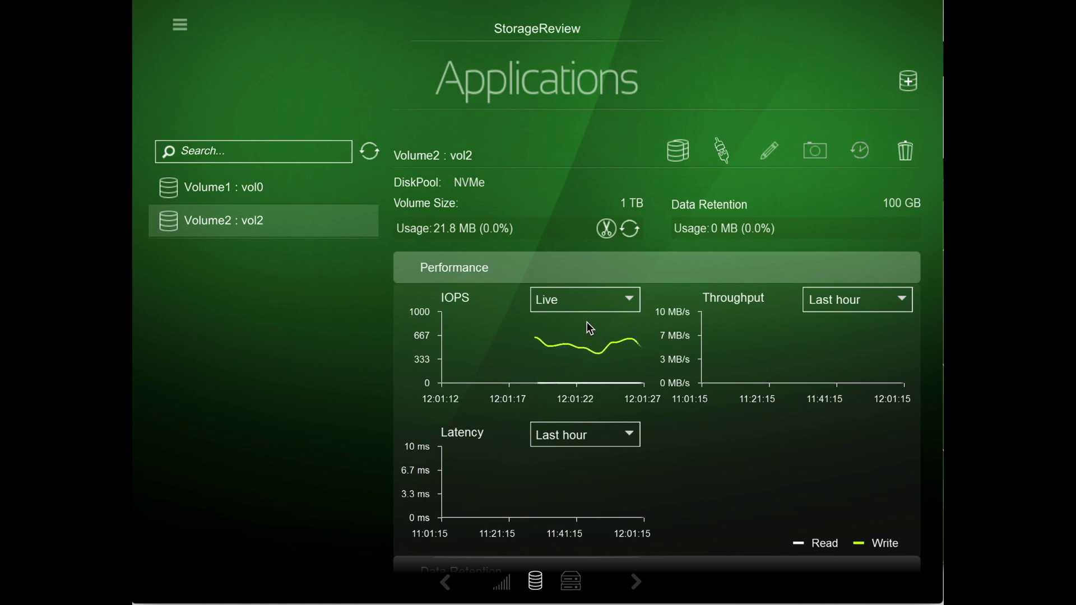
pyautogui.click(839, 295)
pyautogui.click(839, 328)
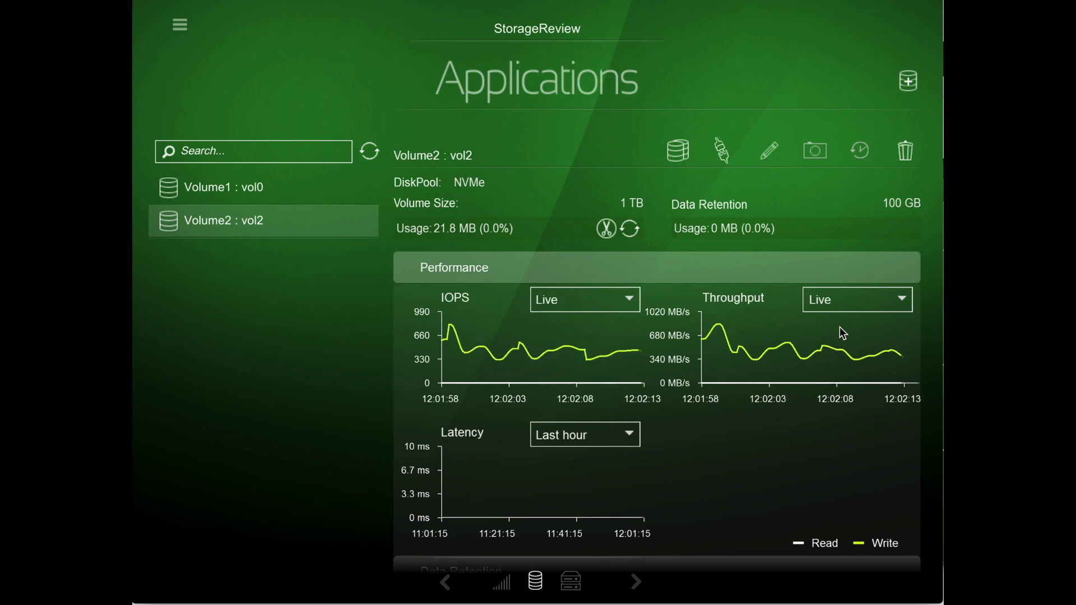
# - Take a snapshot of vol2 and set its Latency chart to Live
pyautogui.click(812, 150)
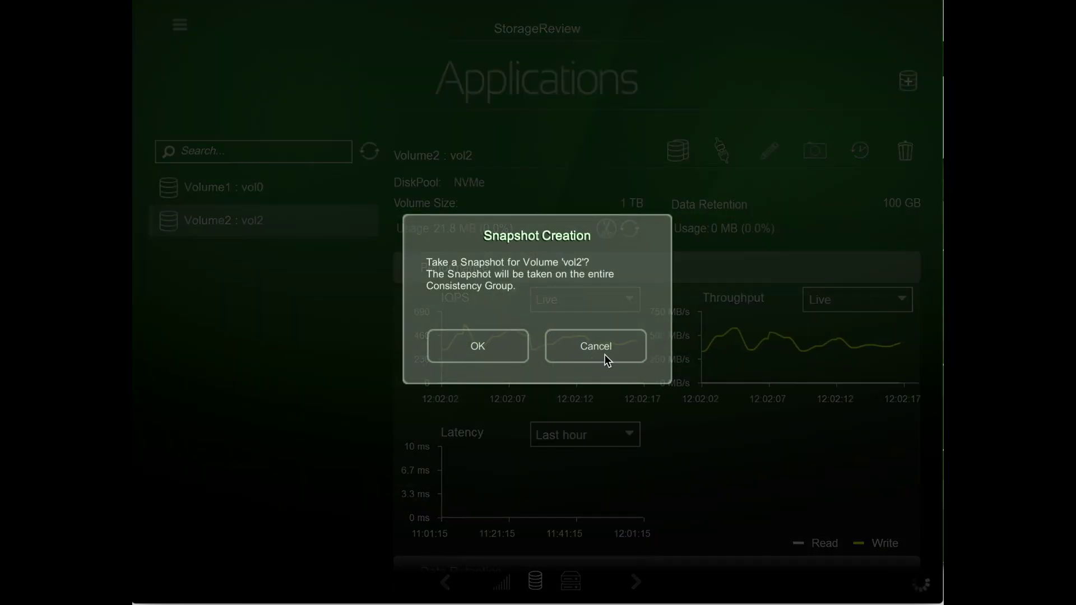
pyautogui.click(505, 353)
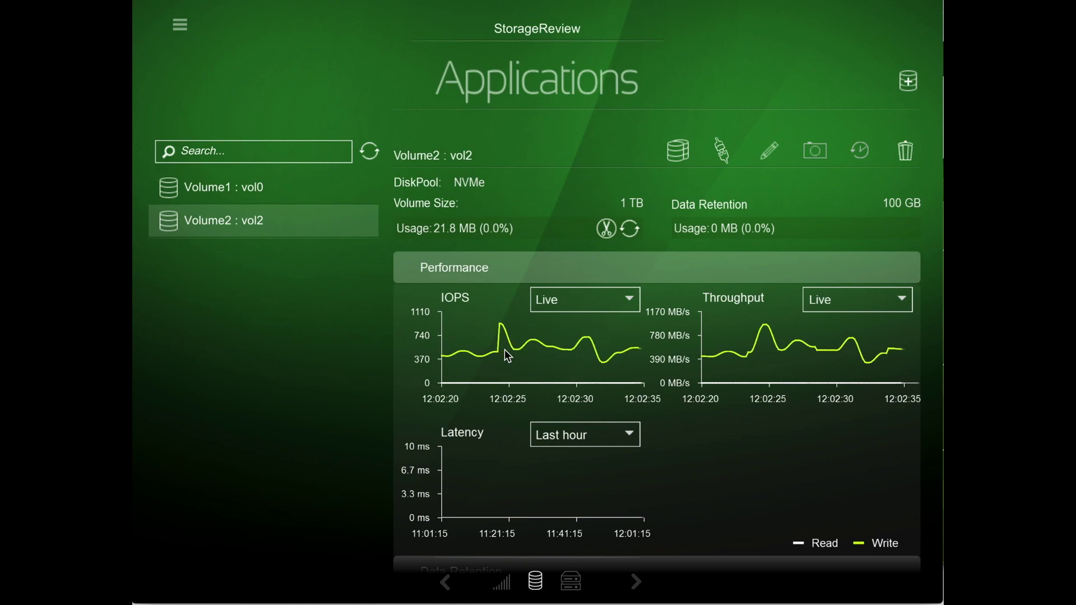
pyautogui.click(577, 441)
pyautogui.click(568, 460)
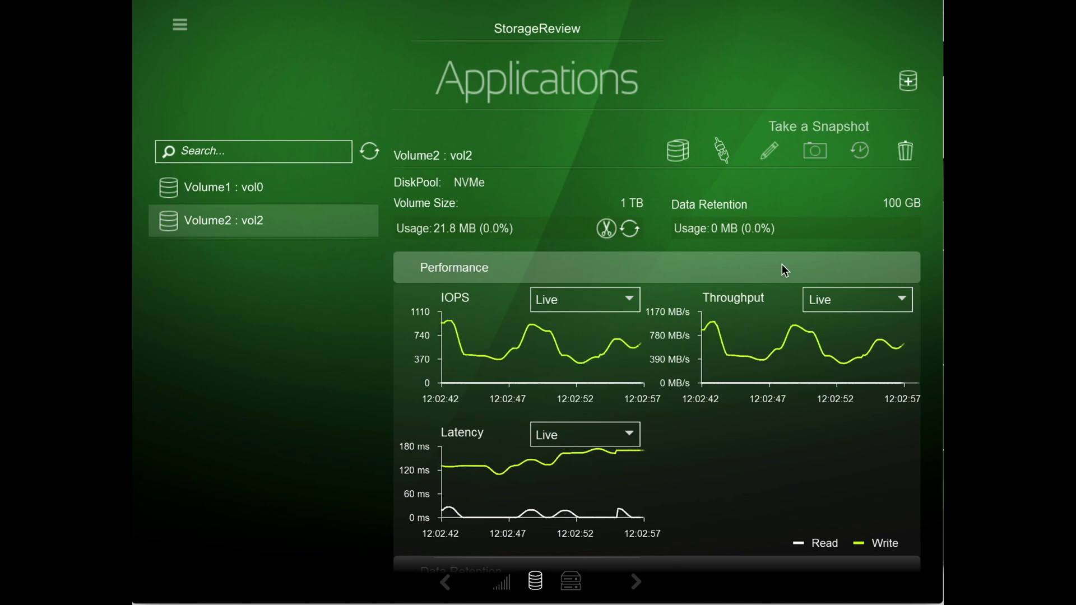
# - Restore vol2's 12:02 PM snapshot from March 9, 2020, using vol2_snap as the suffix for the restored volume
pyautogui.click(861, 152)
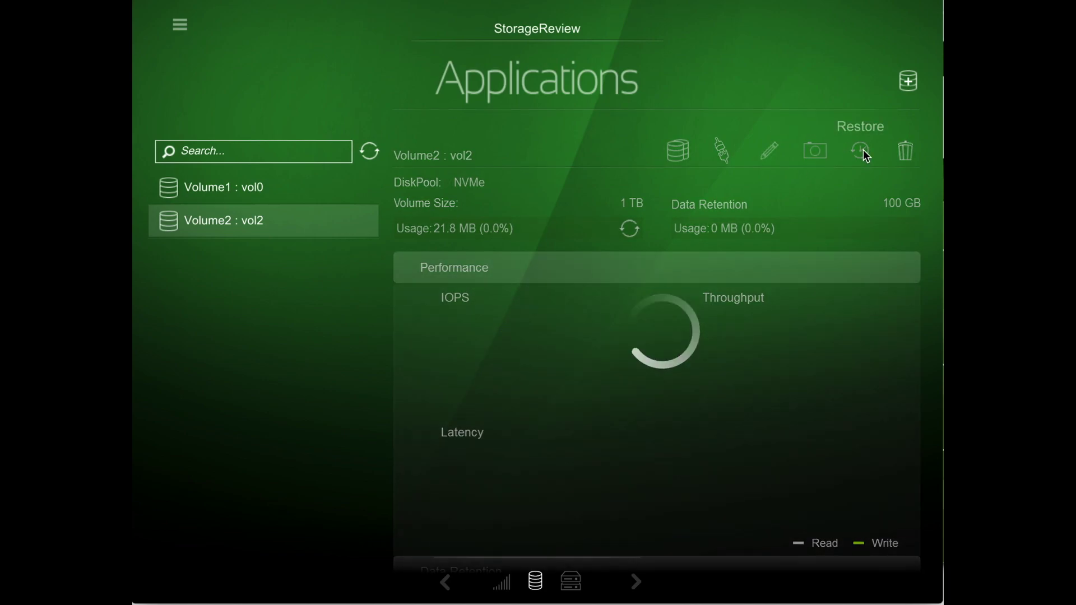
pyautogui.click(477, 354)
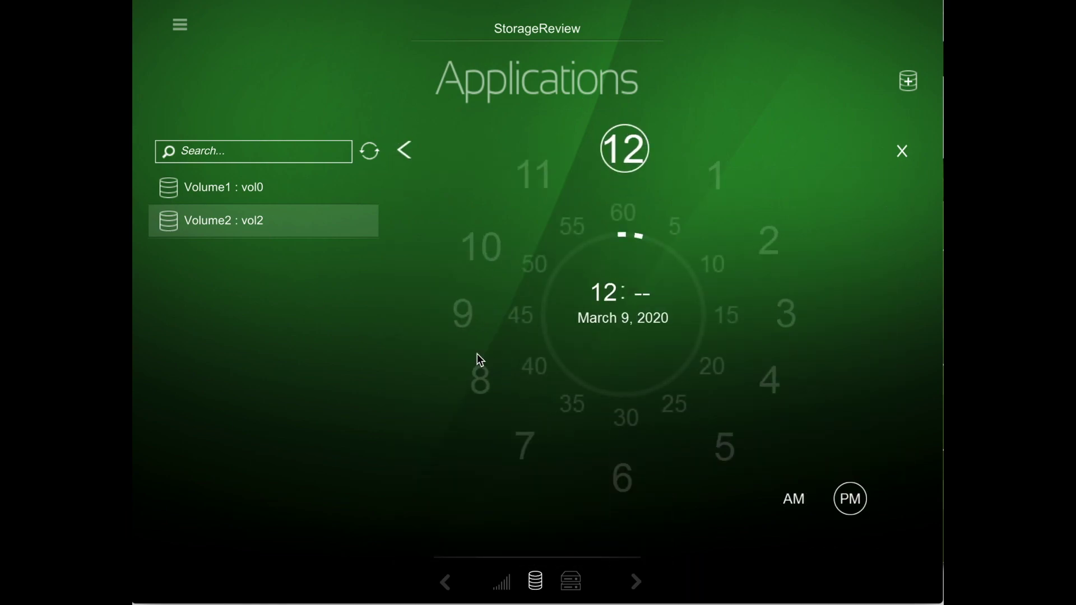
pyautogui.click(638, 238)
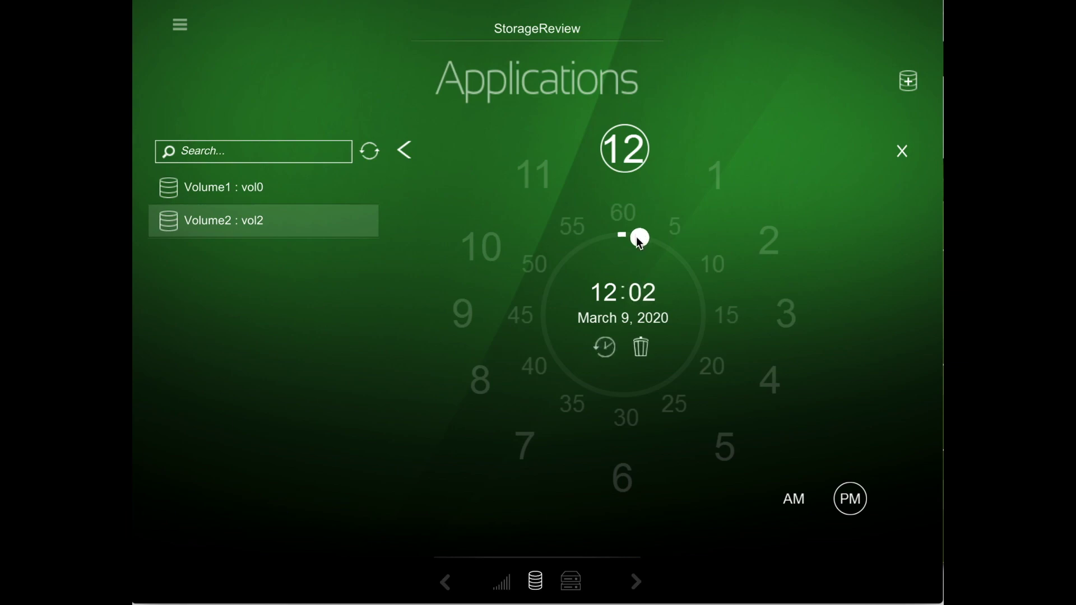
pyautogui.click(603, 348)
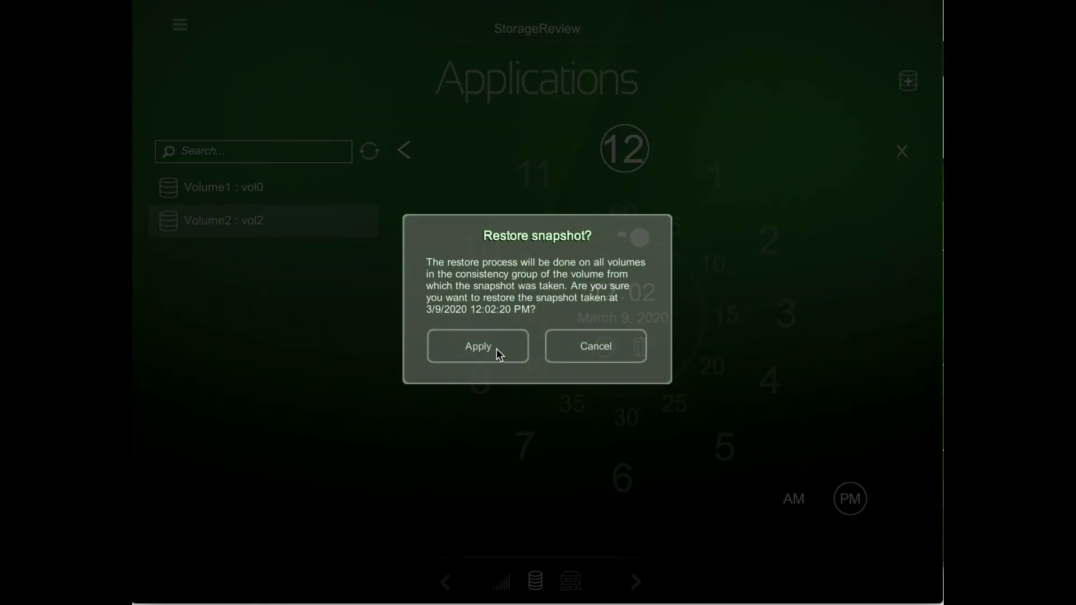
pyautogui.click(496, 349)
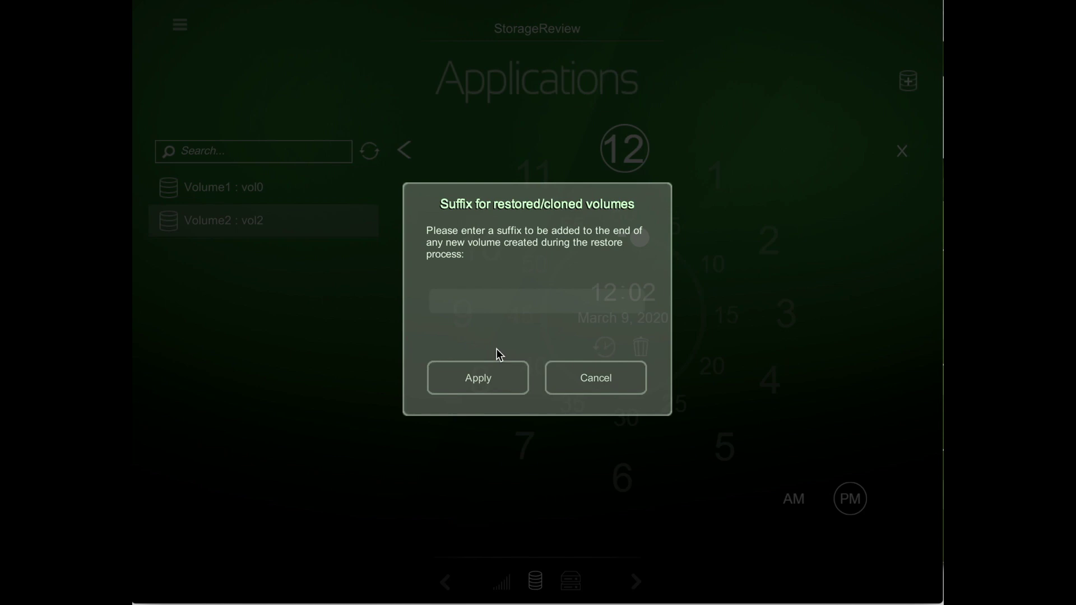
pyautogui.write('vol2_snap')
pyautogui.click(486, 377)
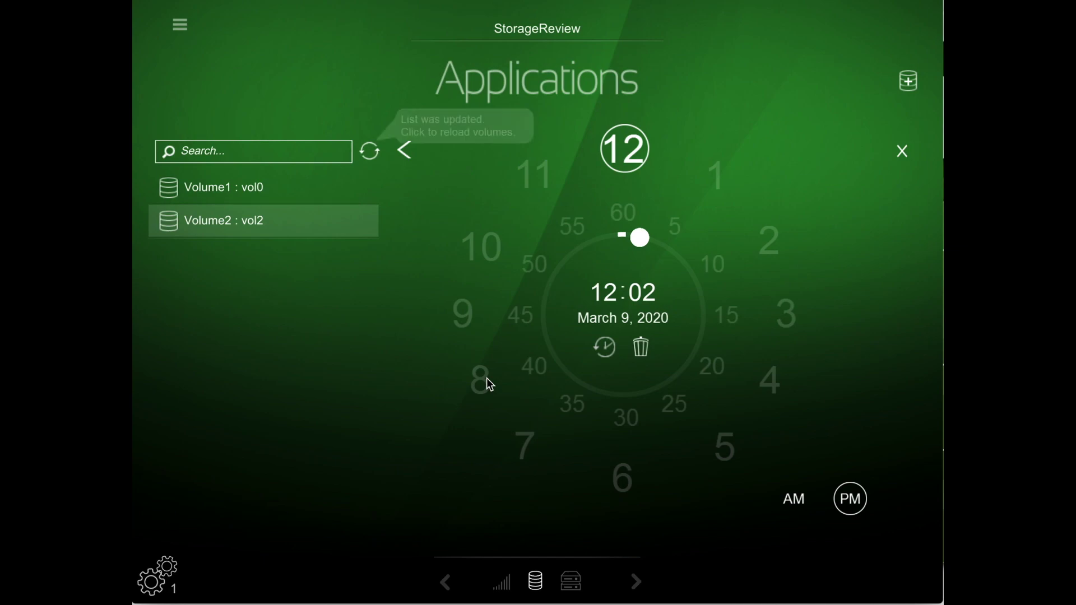
# - Reload the volume list and compare the details of the restored snapshot volume with its parent vol2
pyautogui.click(368, 154)
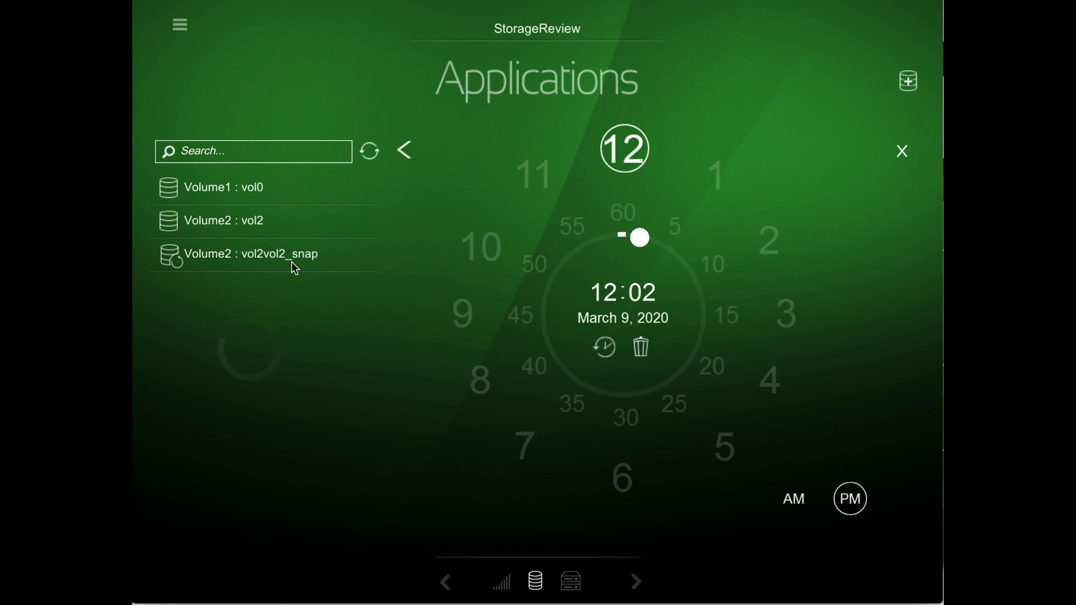
pyautogui.click(297, 255)
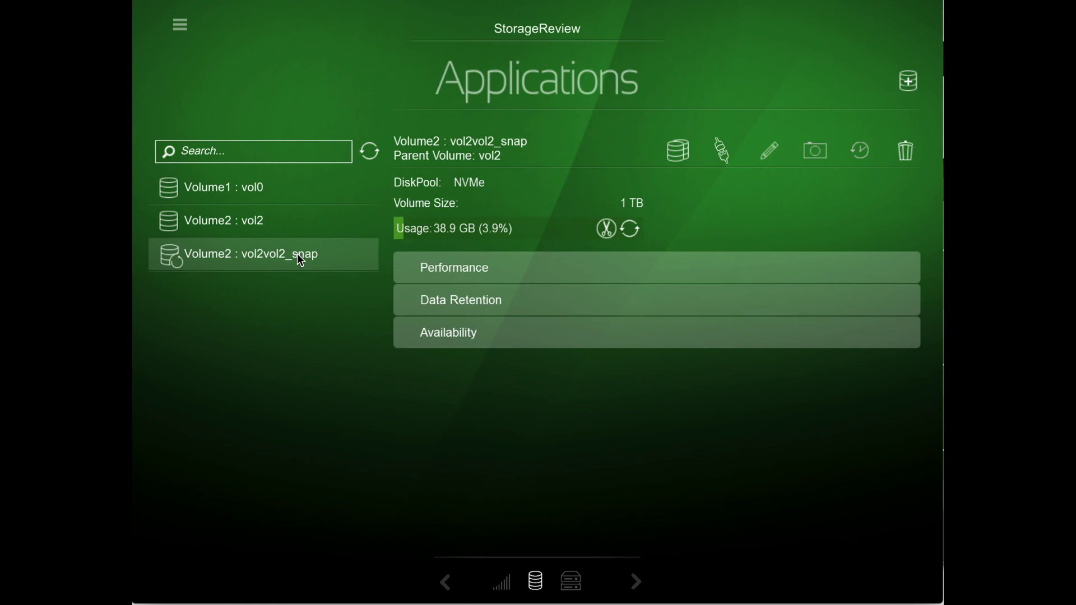
pyautogui.click(260, 226)
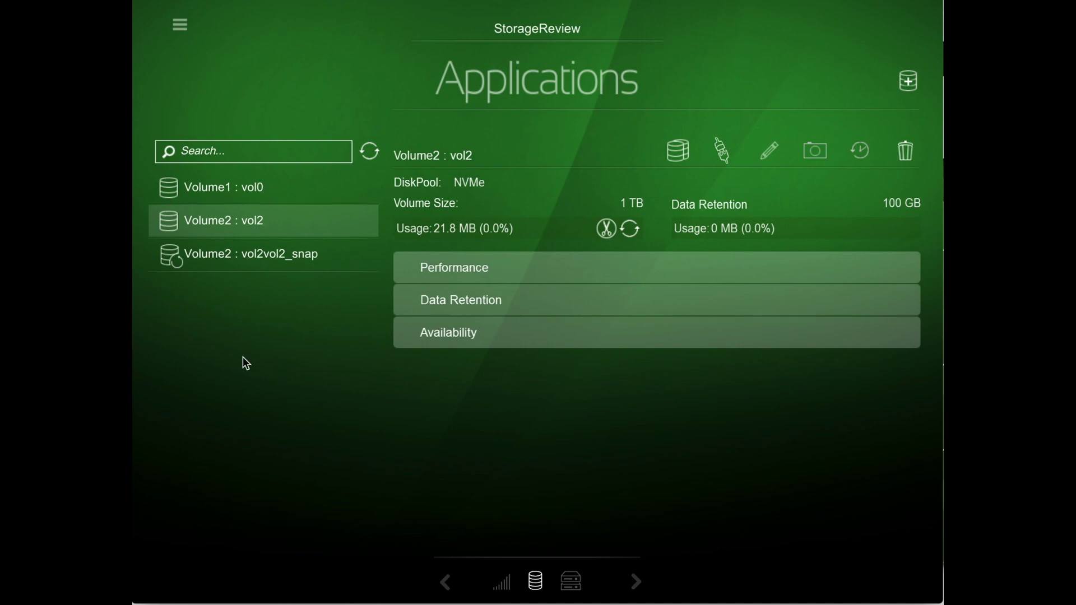
# - Open the system dashboard and set the System Performance charts for IOPS, Latency, Throughput and IO Size to Live
pyautogui.click(501, 584)
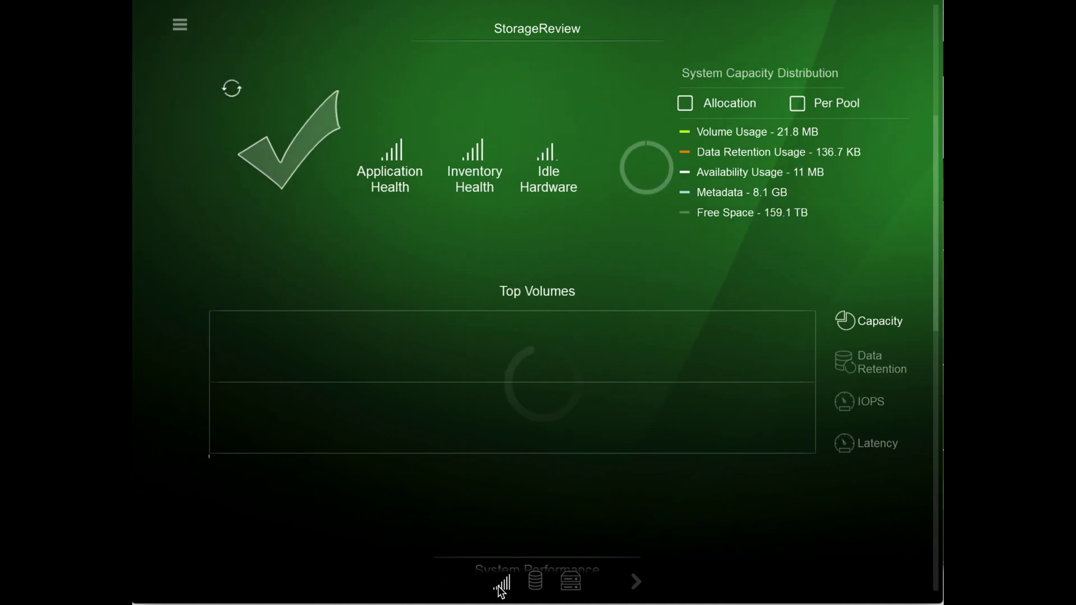
pyautogui.scroll(-4, 642, 466)
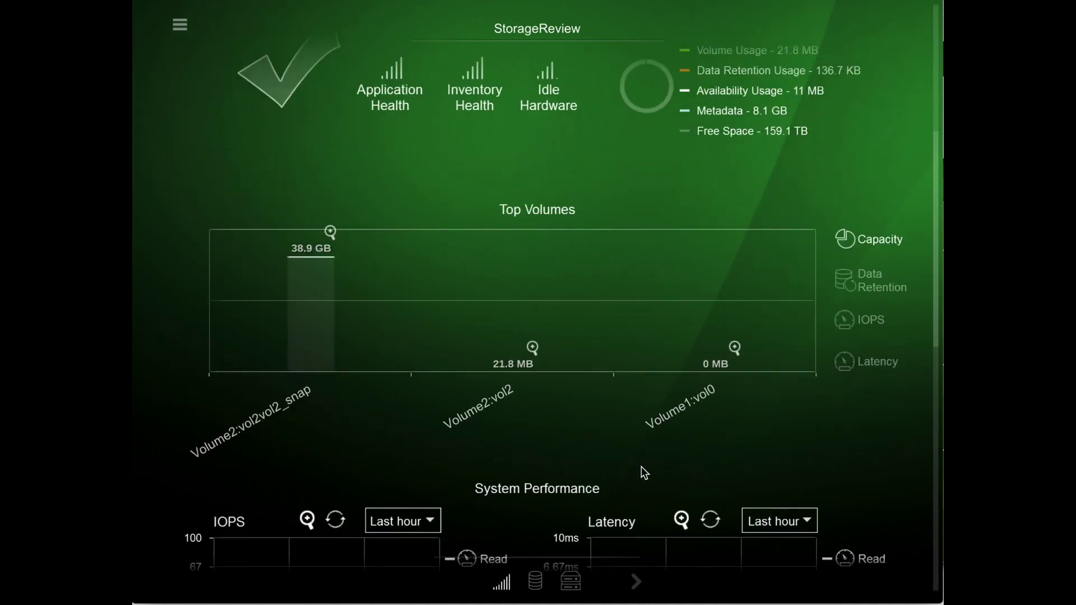
pyautogui.scroll(-1, 641, 467)
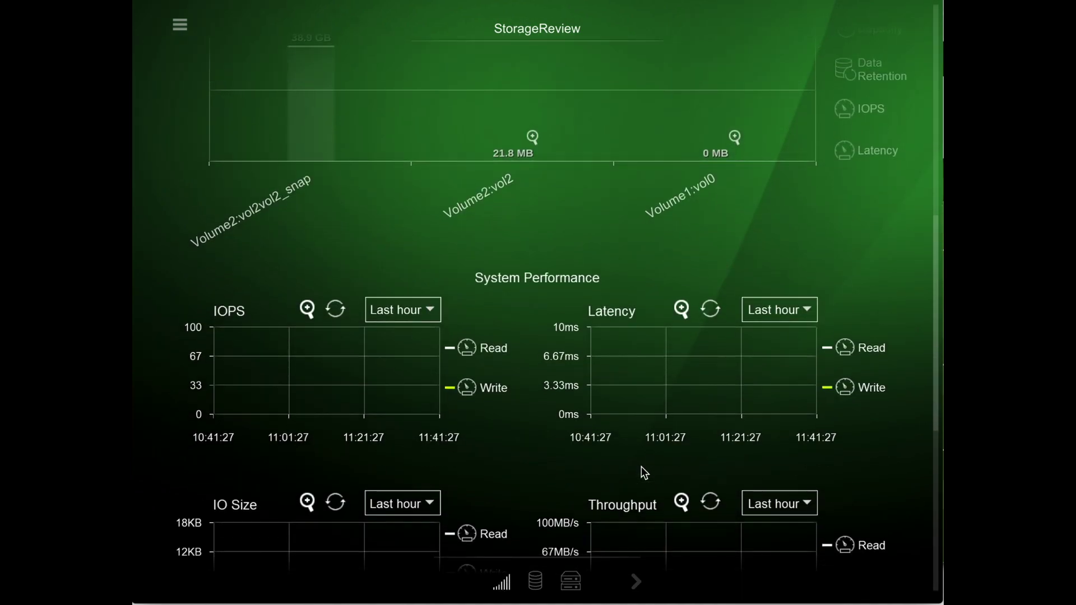
pyautogui.click(425, 312)
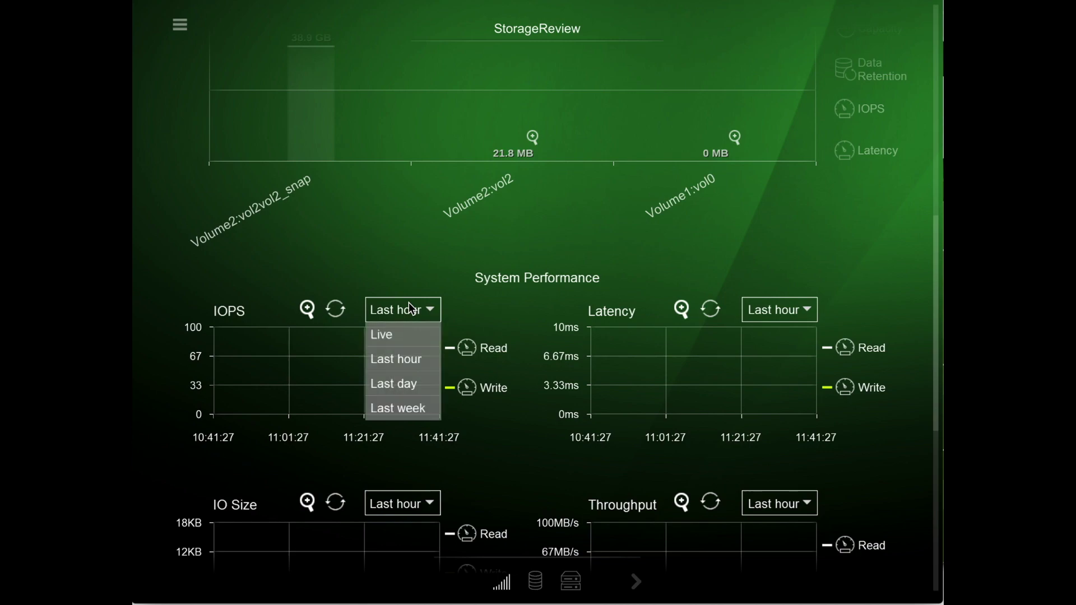
pyautogui.click(402, 333)
pyautogui.click(765, 311)
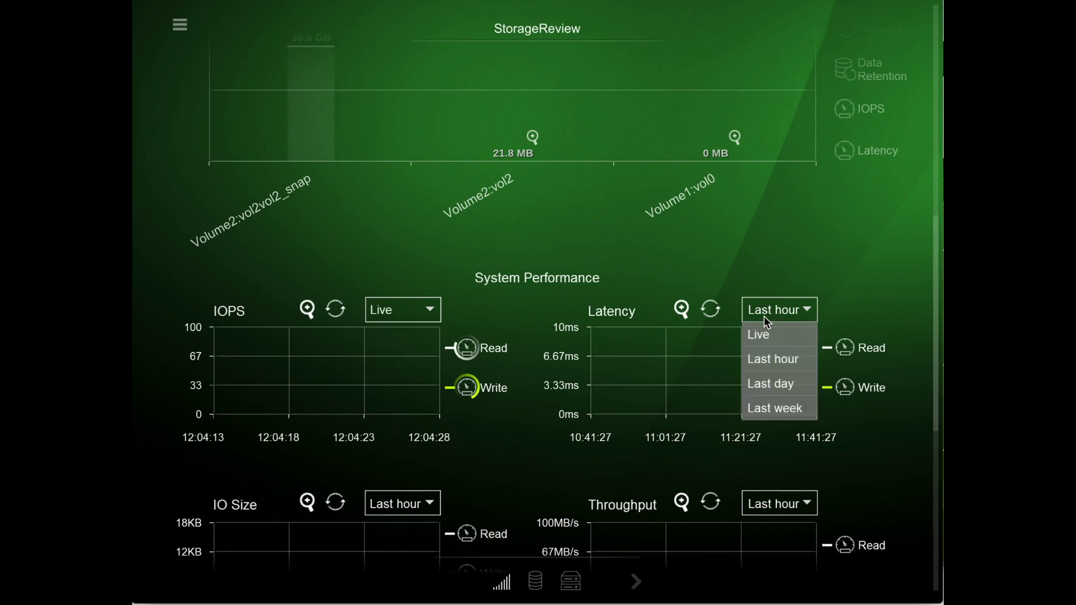
pyautogui.click(764, 338)
pyautogui.click(783, 504)
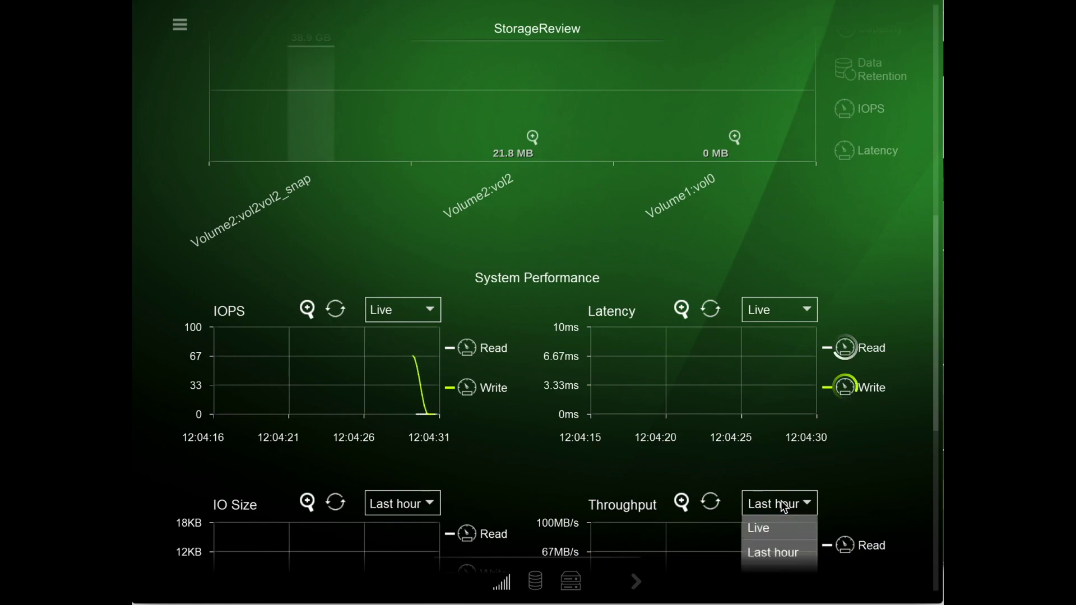
pyautogui.click(774, 525)
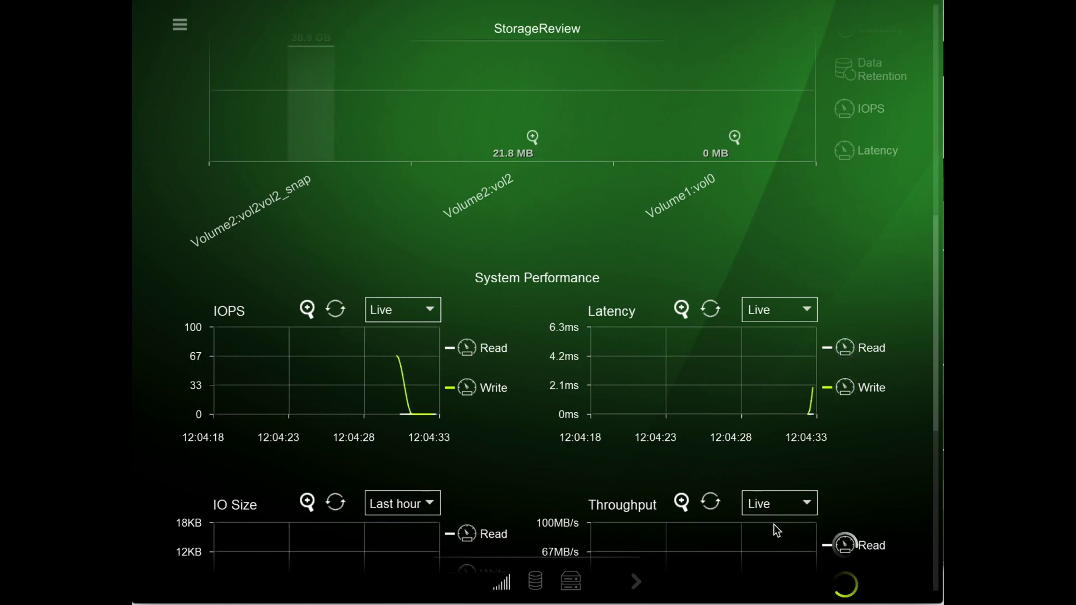
pyautogui.click(416, 495)
pyautogui.click(394, 526)
# - Set the System Hardware Utilization chart for storone to Live
pyautogui.scroll(-2, 525, 508)
pyautogui.scroll(-6, 525, 508)
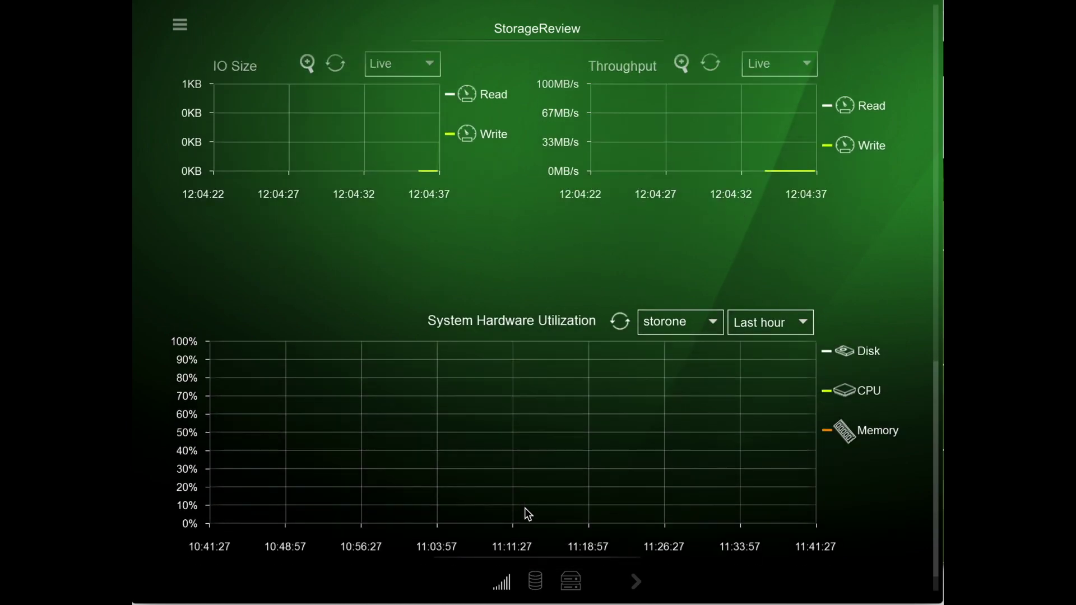
pyautogui.click(734, 292)
pyautogui.click(754, 313)
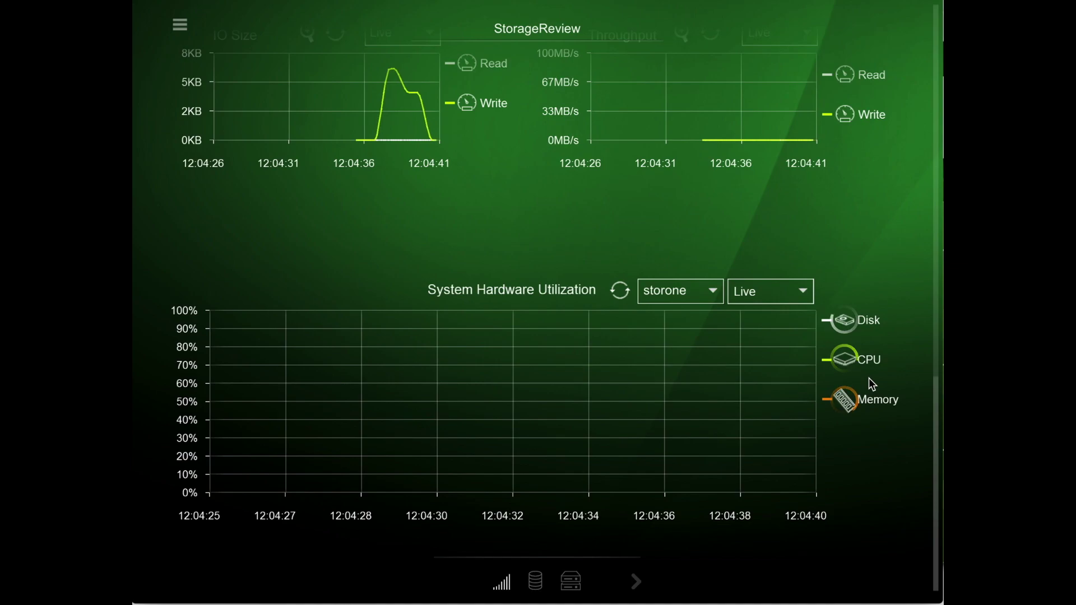
# - Show the System Capacity Distribution by allocation and per pool, and view the HDD and NVMe pool figures
pyautogui.scroll(10, 869, 383)
pyautogui.scroll(4, 869, 378)
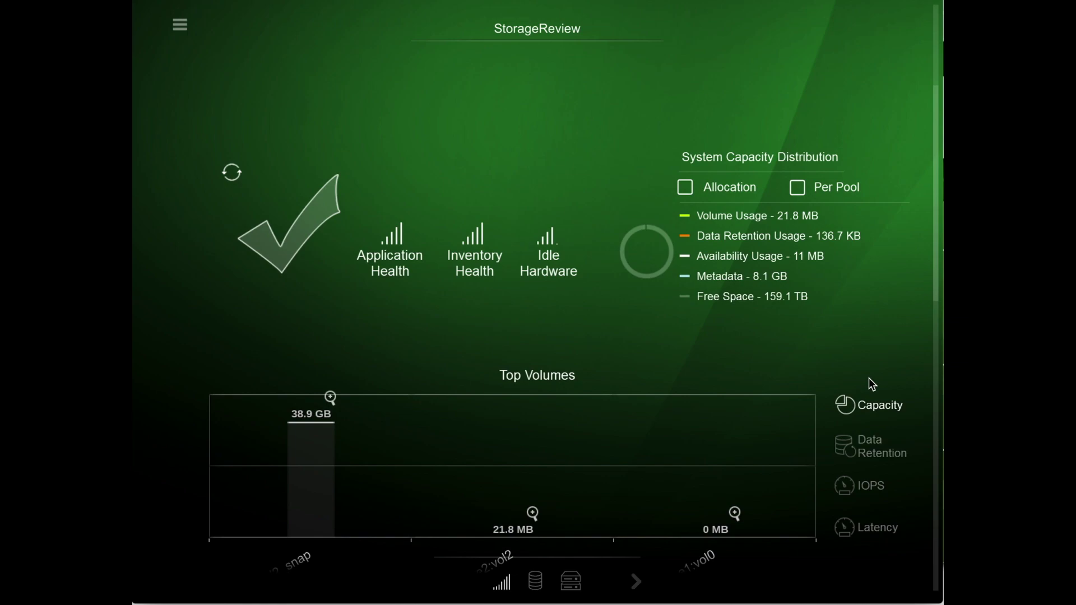
pyautogui.scroll(-1, 868, 378)
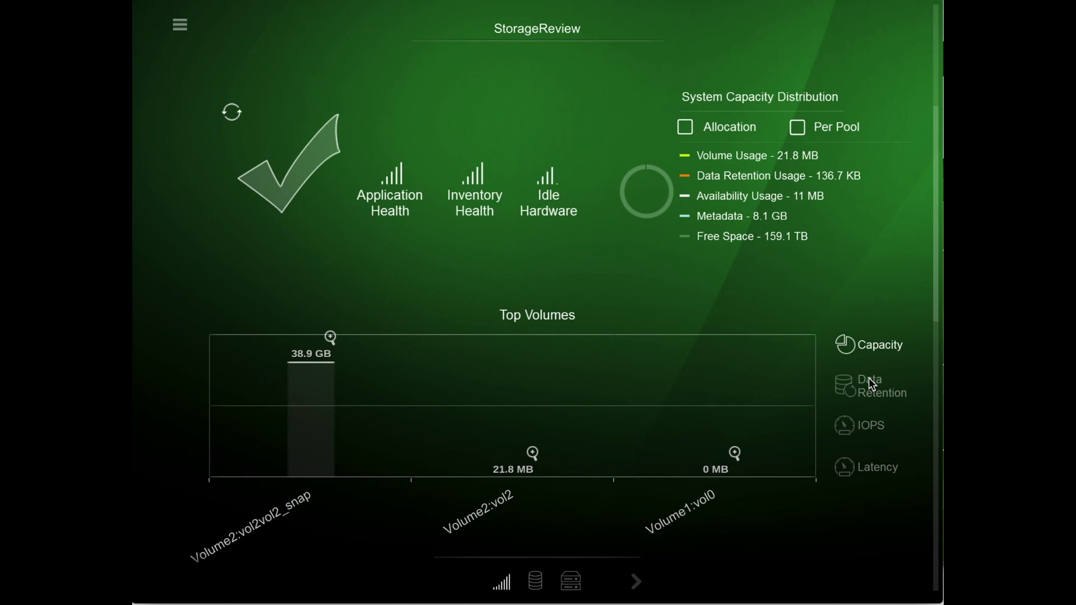
pyautogui.click(686, 128)
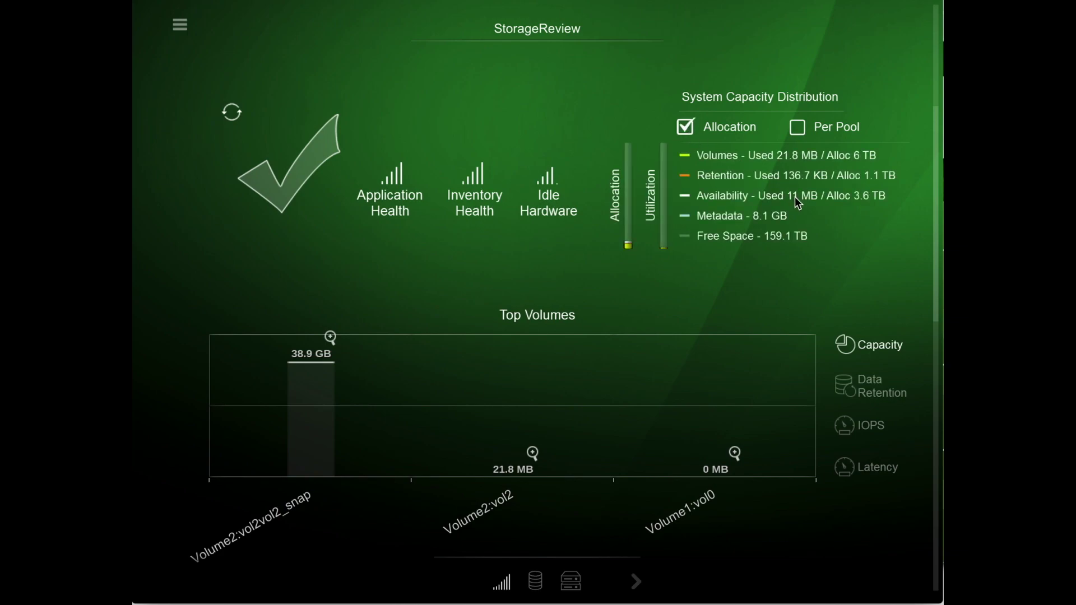
pyautogui.scroll(-2, 860, 214)
pyautogui.click(801, 131)
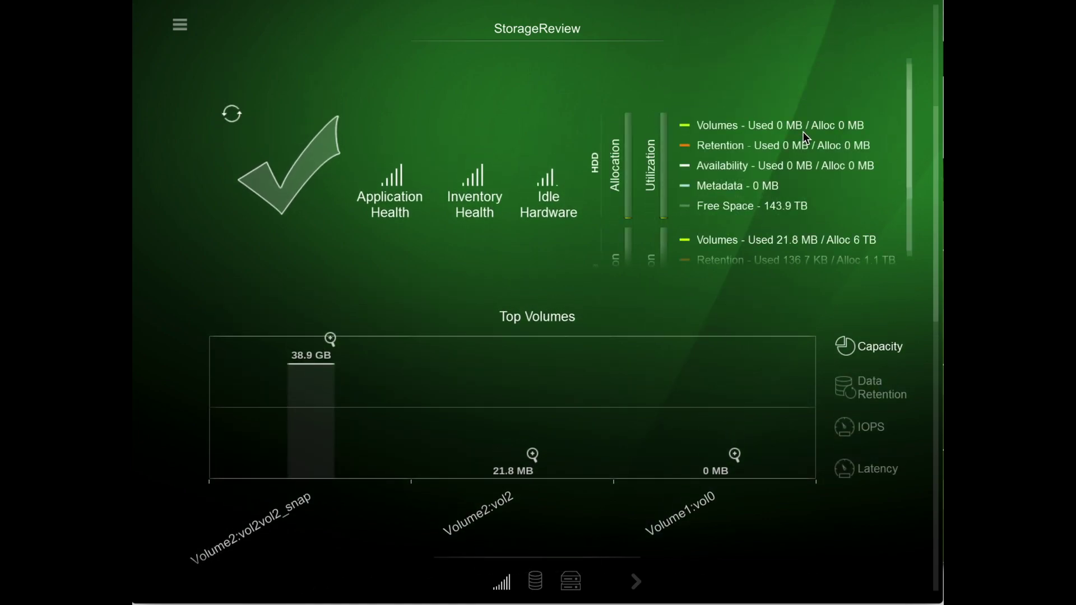
pyautogui.scroll(-1, 820, 177)
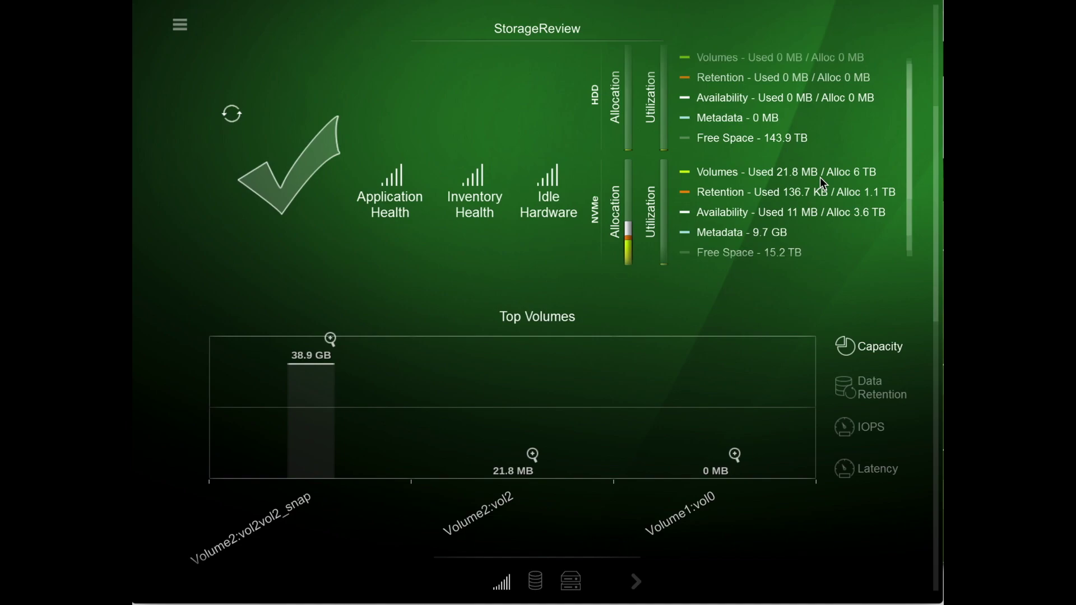
# - Compare the Top Volumes by Data Retention, IOPS and Latency, and open the details of the volume vol2vol2_snap
pyautogui.click(845, 382)
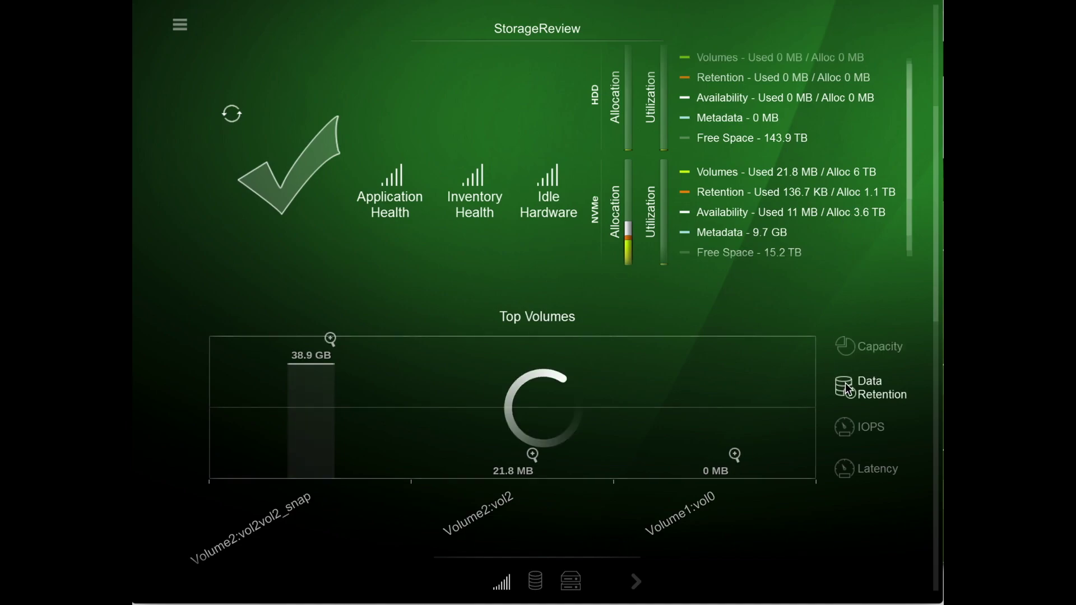
pyautogui.click(849, 426)
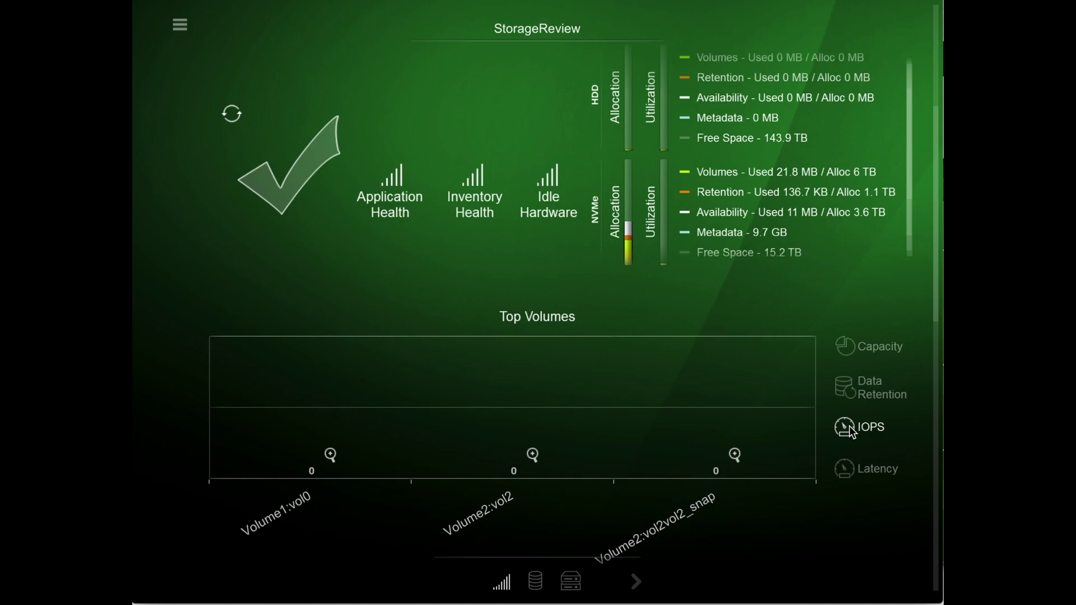
pyautogui.click(862, 466)
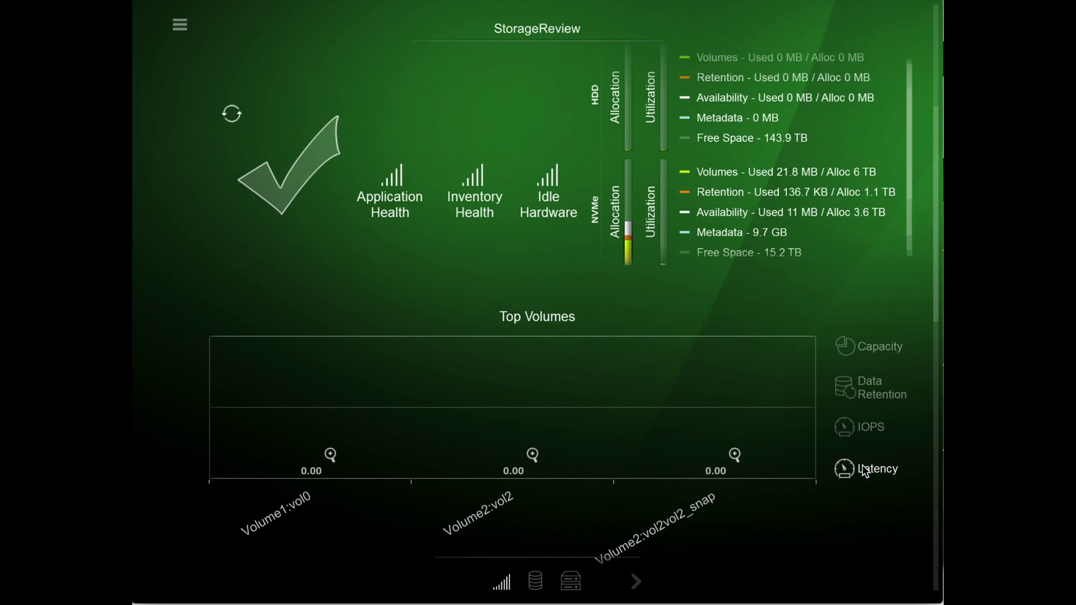
pyautogui.click(737, 453)
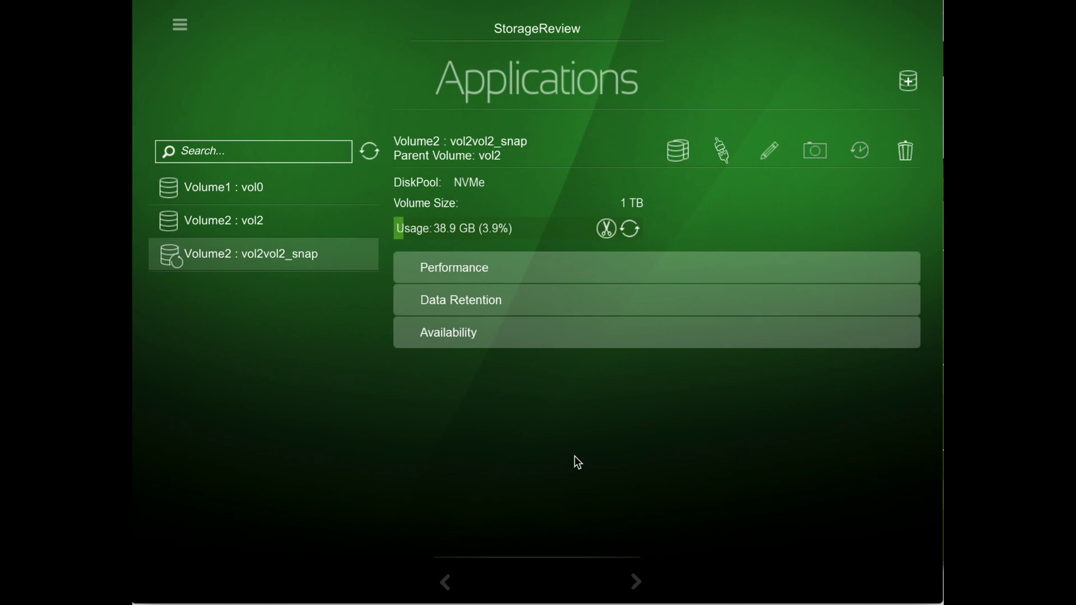
# - Return to the dashboard and examine the live System Hardware Utilization and System Performance charts
pyautogui.scroll(-8, 577, 462)
pyautogui.scroll(-5, 574, 456)
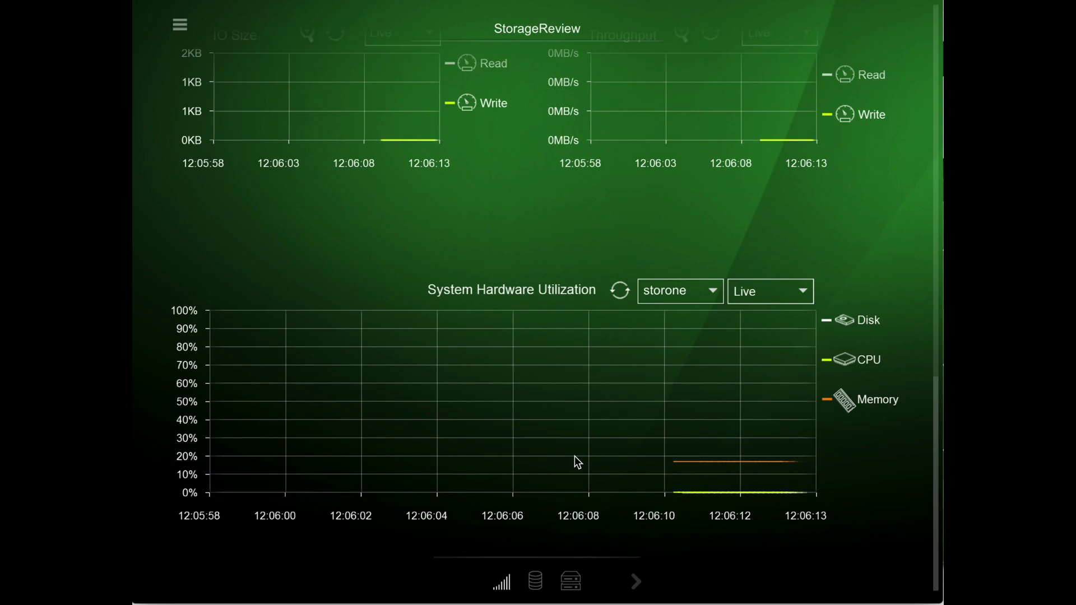
pyautogui.scroll(1, 575, 457)
pyautogui.scroll(5, 574, 455)
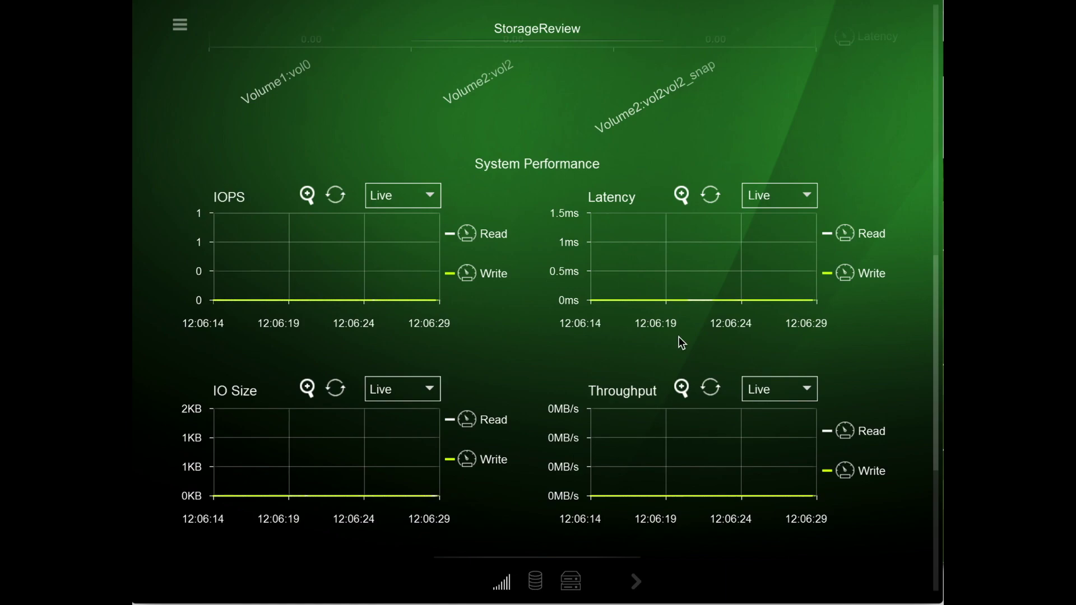
pyautogui.scroll(1, 736, 295)
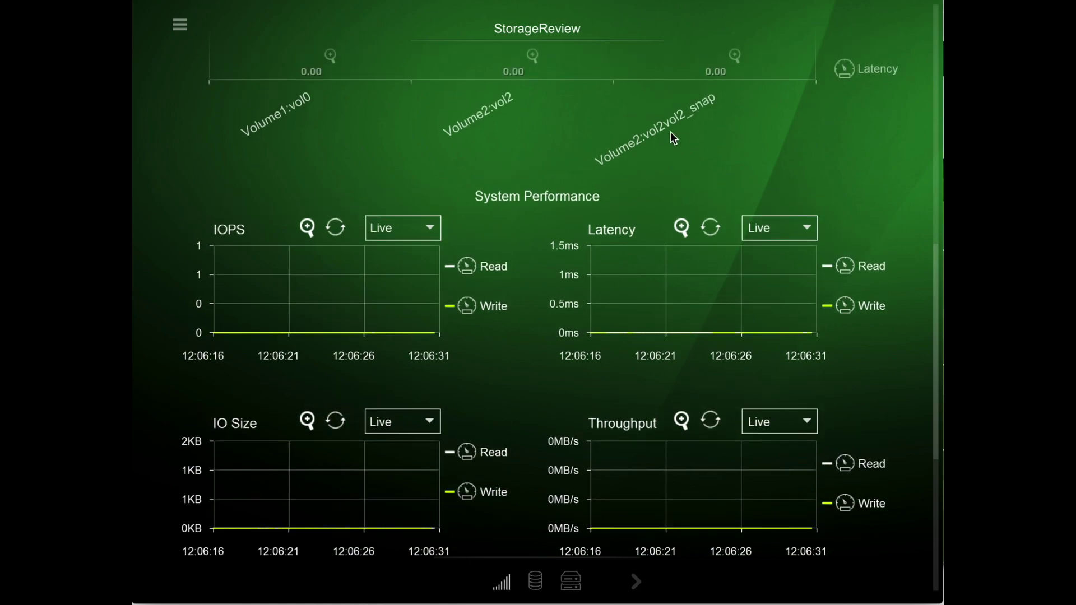
pyautogui.scroll(3, 663, 117)
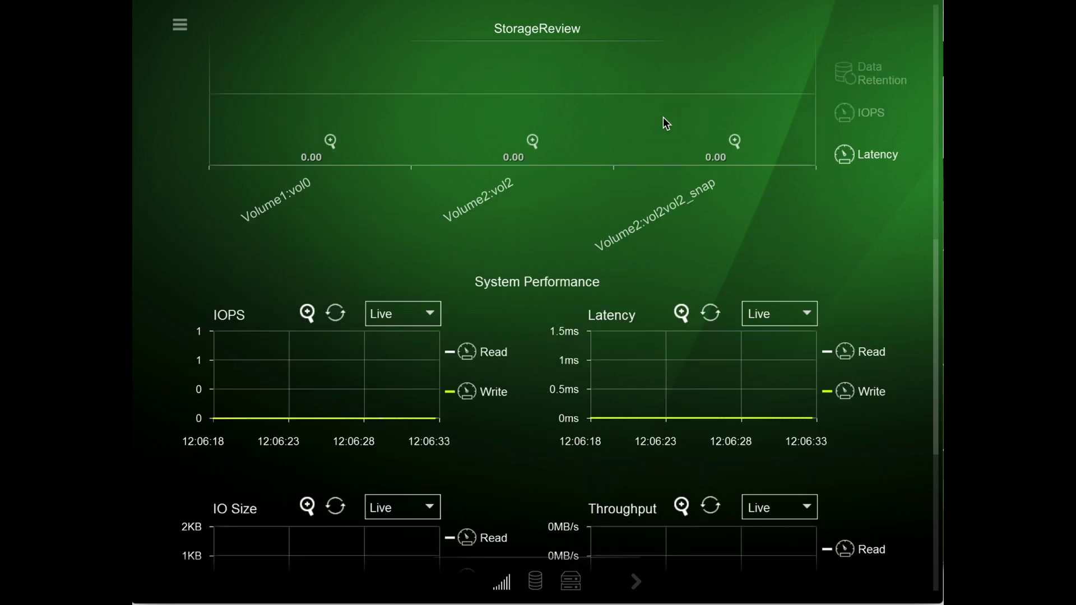
pyautogui.scroll(5, 663, 117)
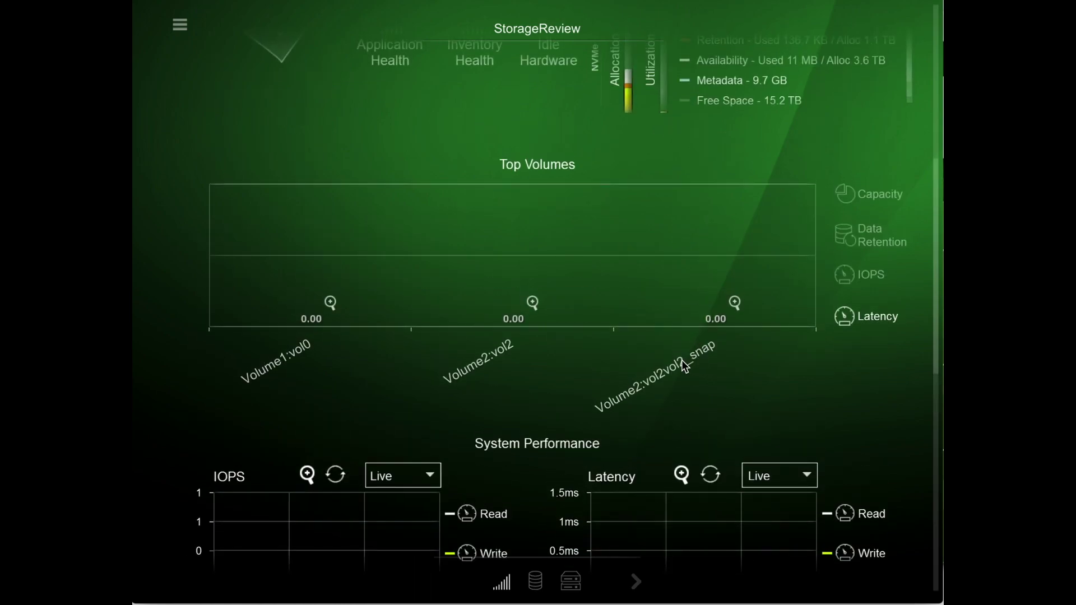
pyautogui.moveTo(682, 360); pyautogui.dragTo(692, 250)
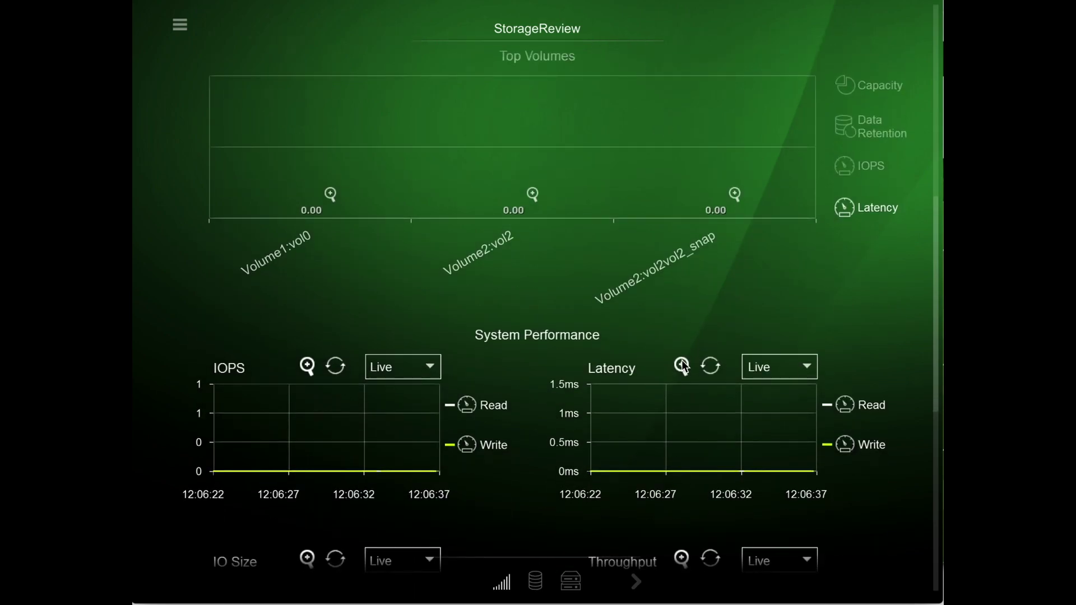
# - Rank the Top Volumes by Capacity and show the performance charts of the volume vol2vol2_snap
pyautogui.click(867, 85)
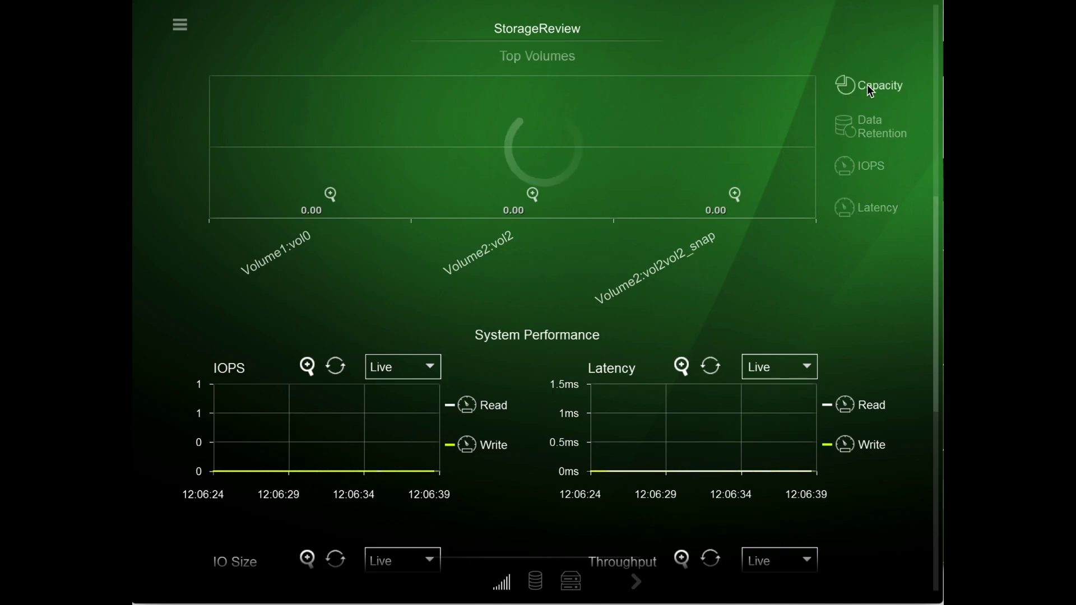
pyautogui.click(318, 178)
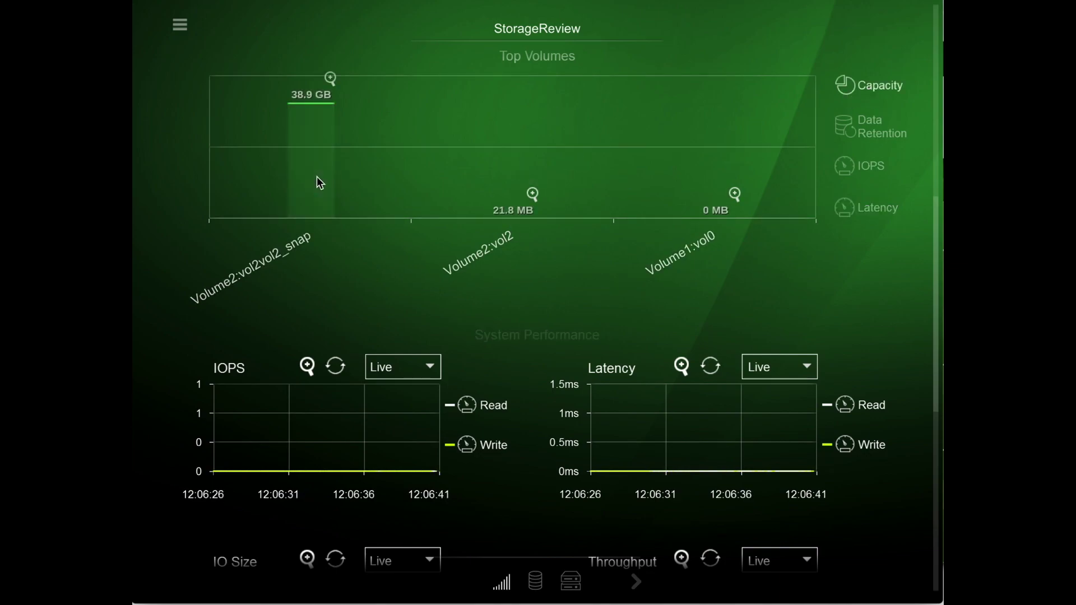
pyautogui.scroll(-1, 407, 259)
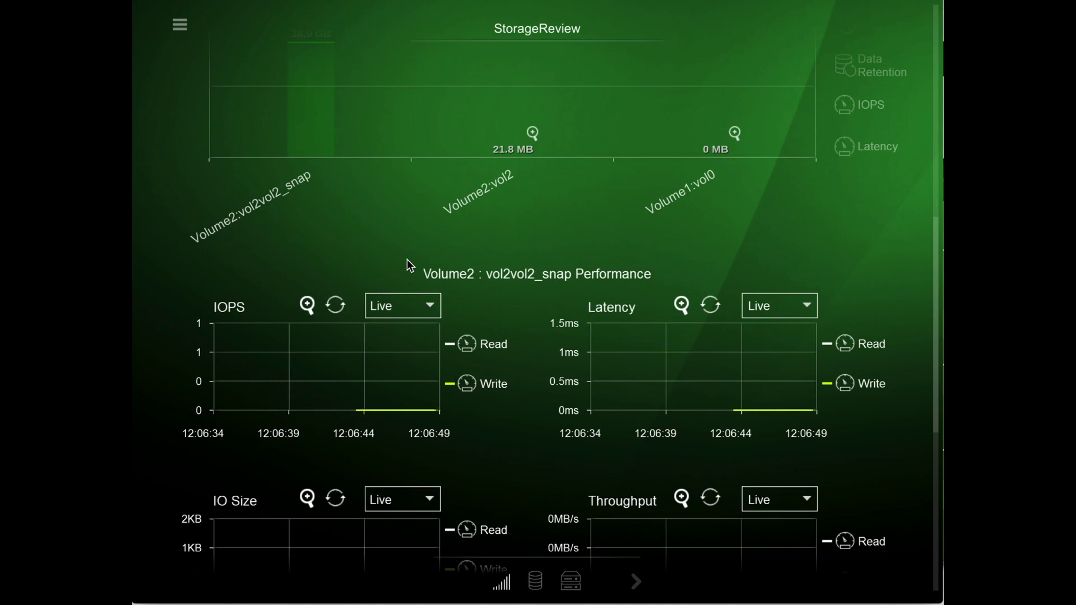
pyautogui.scroll(-2, 407, 260)
pyautogui.scroll(-5, 408, 261)
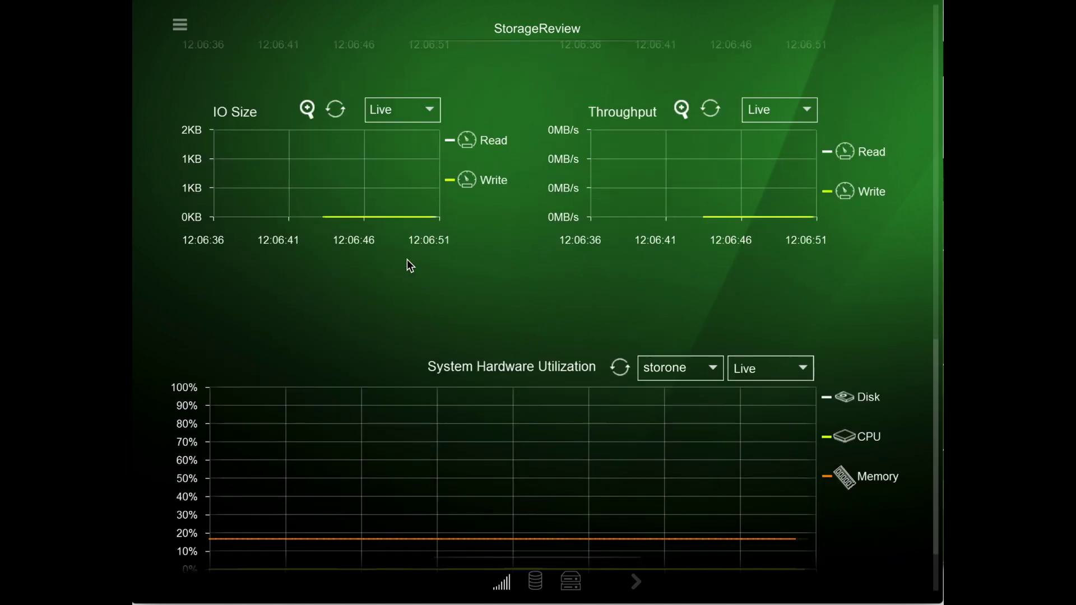